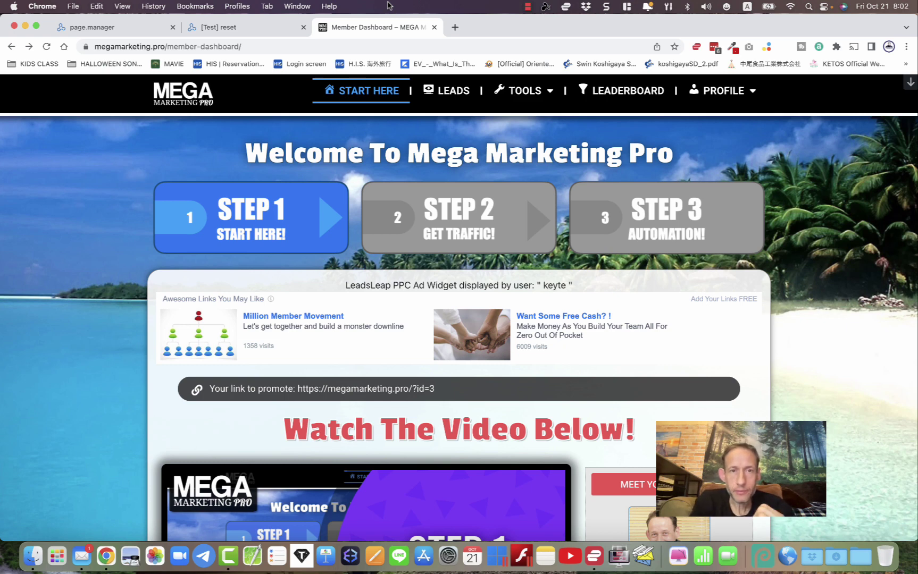
- Scroll the member dashboard and open the Step 3 Automation page
scroll(395, 259, "down", 15)
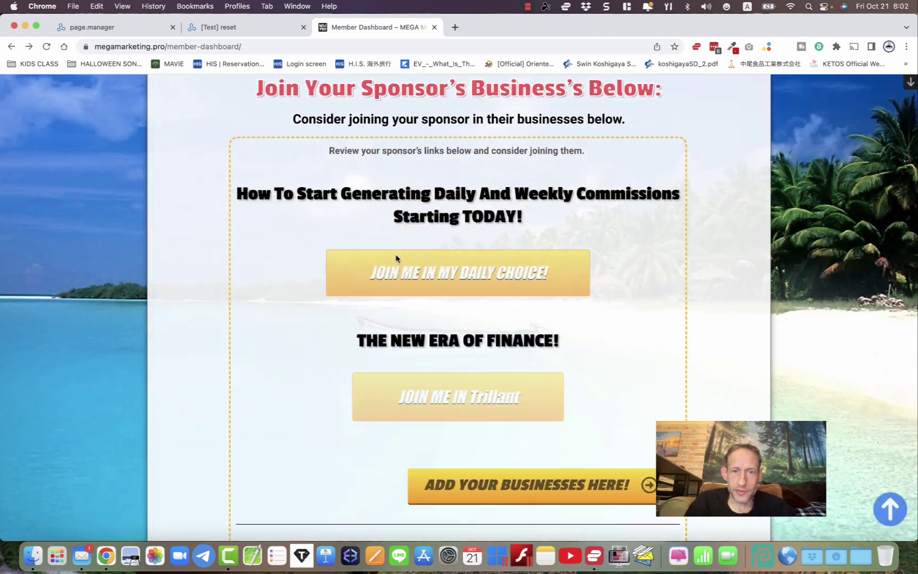
scroll(397, 260, "down", 8)
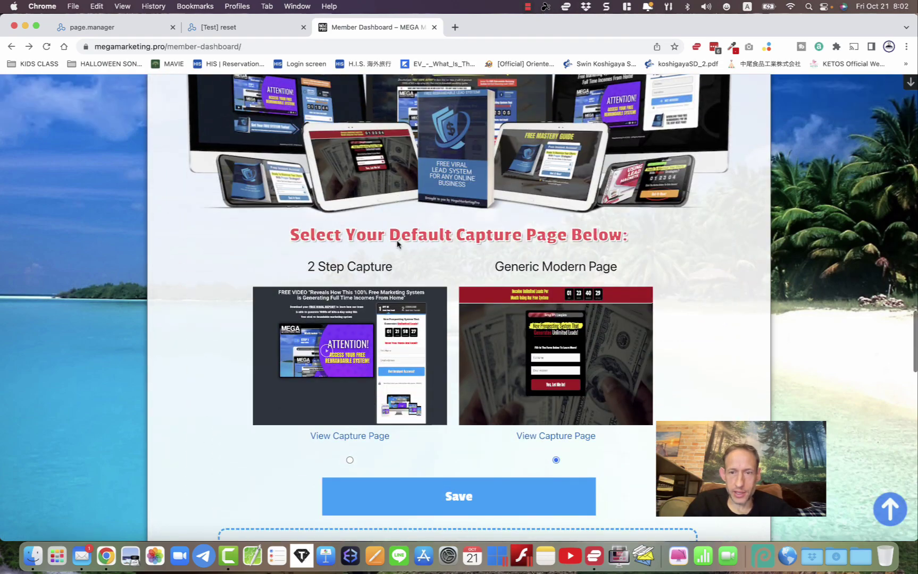
scroll(397, 244, "up", 20)
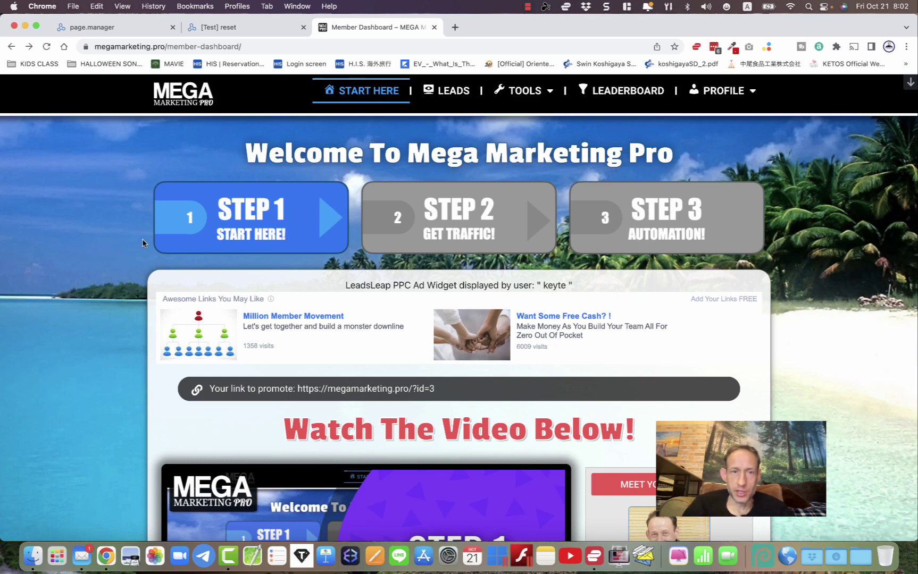
left_click(651, 220)
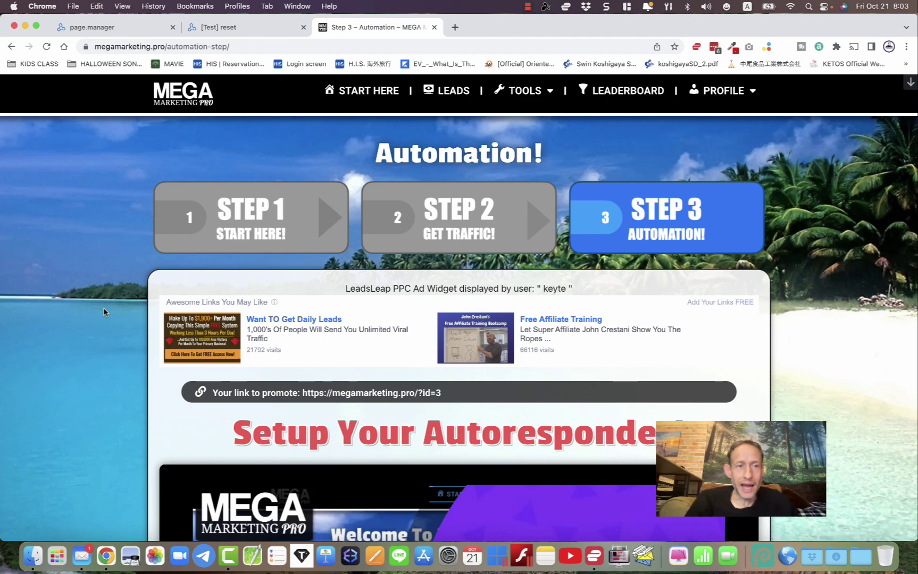
- Scroll to the LeadsLeap sharecodes for lead capture pages 1–6 and the landing page
scroll(104, 313, "down", 10)
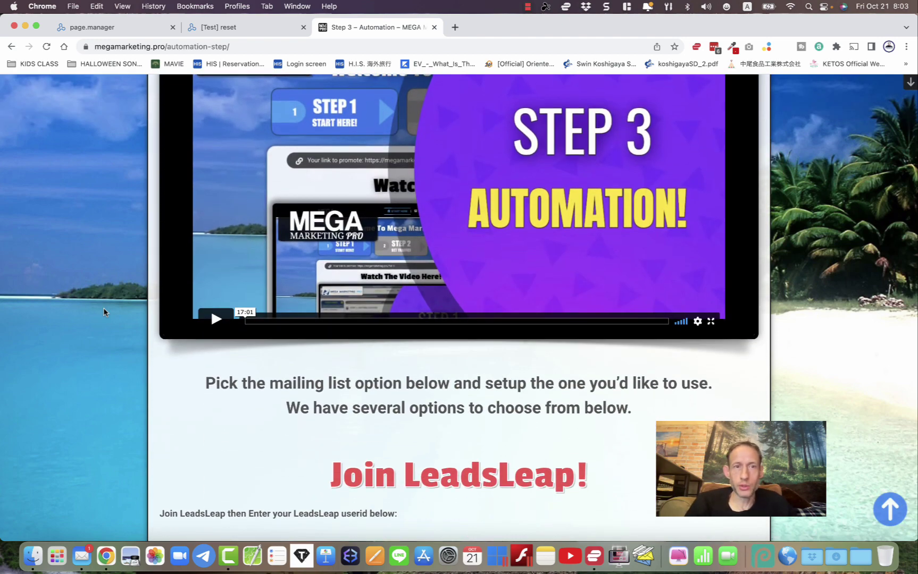
scroll(104, 312, "down", 20)
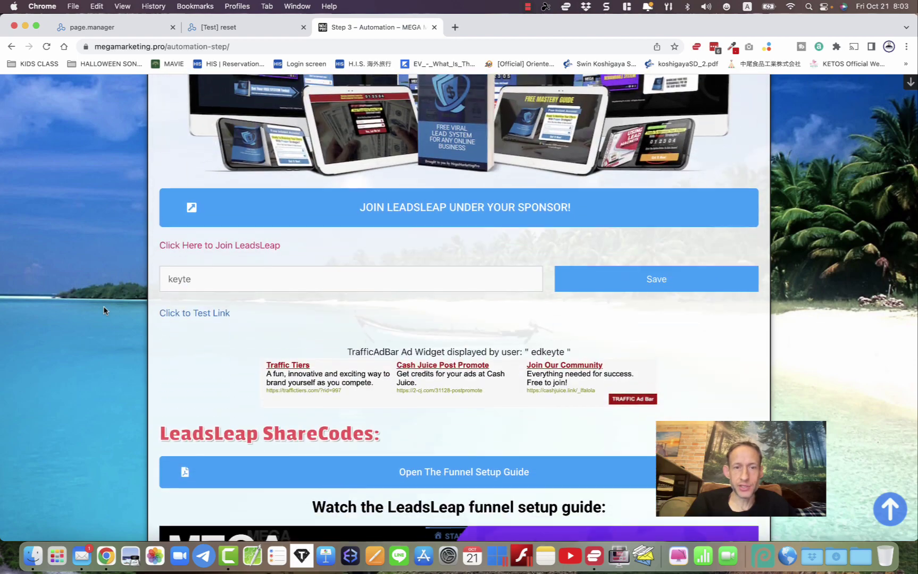
scroll(104, 312, "down", 10)
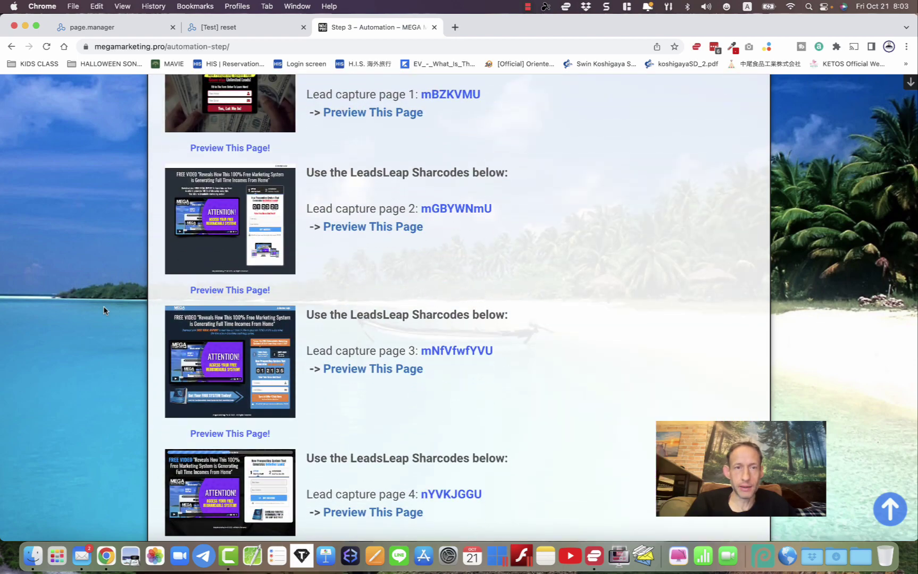
scroll(104, 312, "up", 3)
scroll(103, 310, "down", 12)
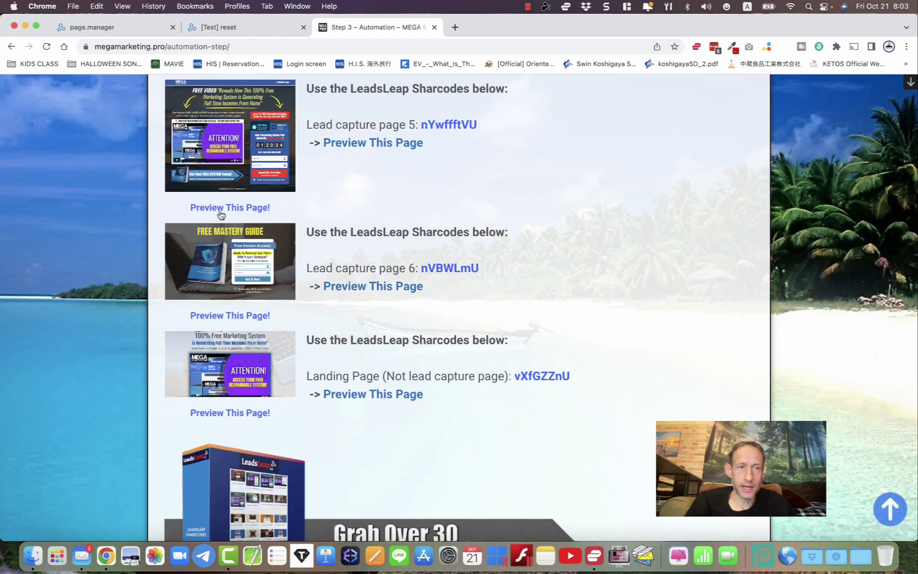
scroll(138, 267, "up", 12)
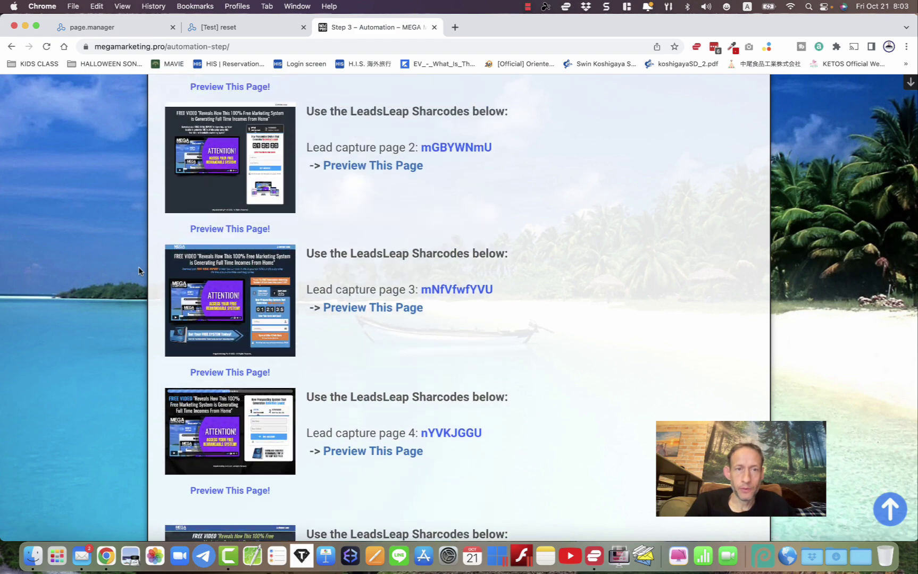
scroll(138, 267, "down", 3)
scroll(138, 267, "up", 4)
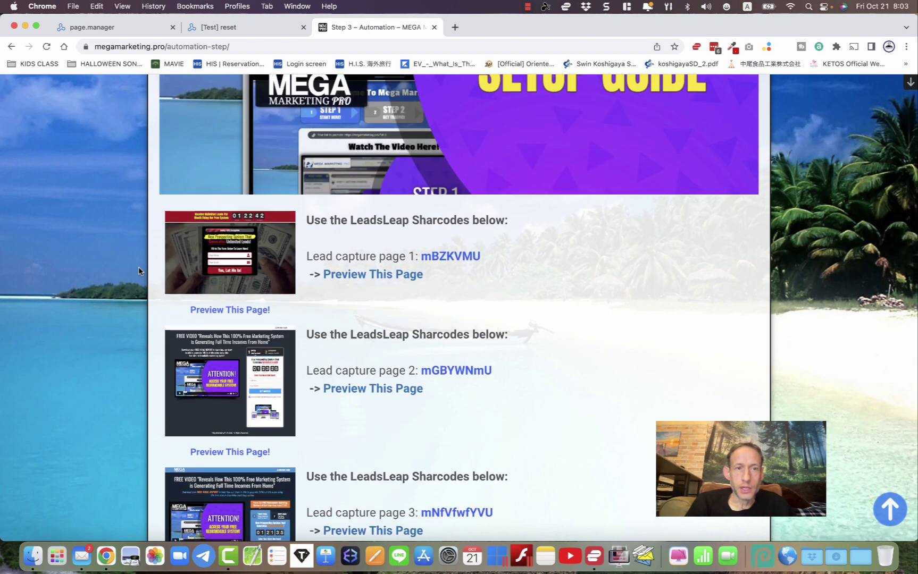
scroll(138, 267, "down", 1)
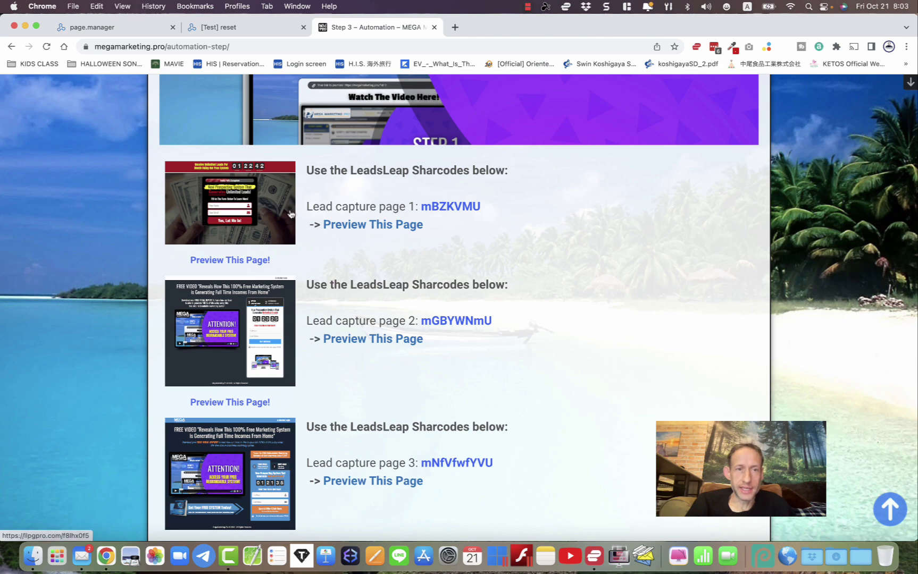
double_click(440, 207)
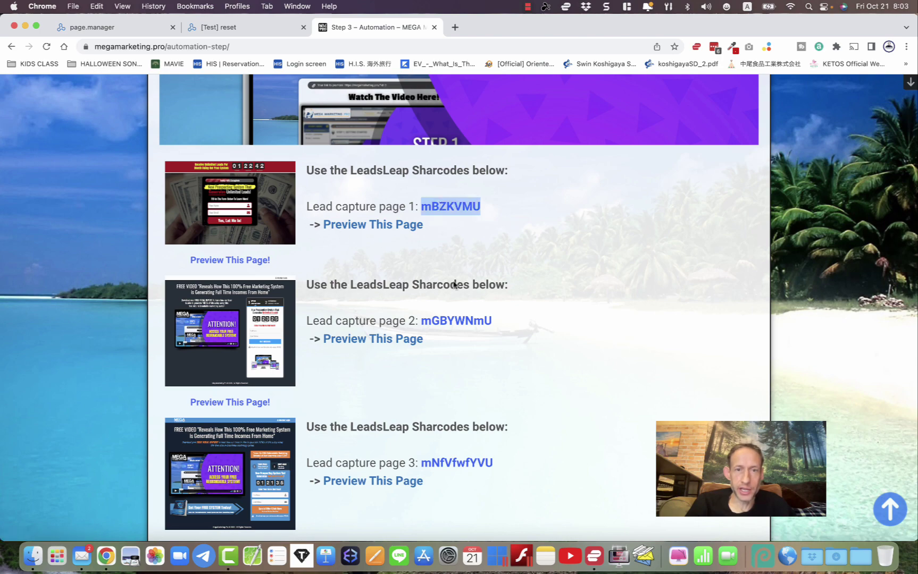
double_click(455, 320)
scroll(455, 320, "down", 4)
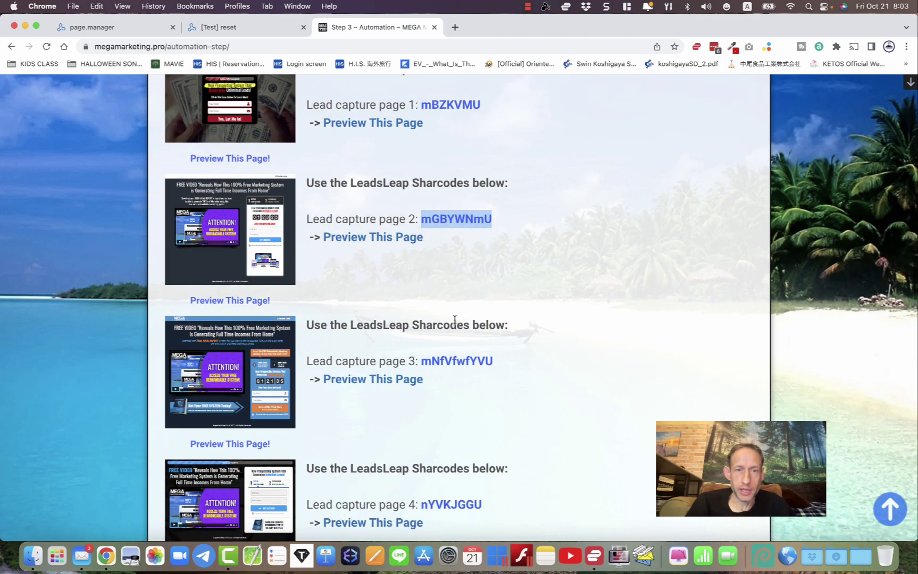
double_click(455, 362)
left_click(455, 343)
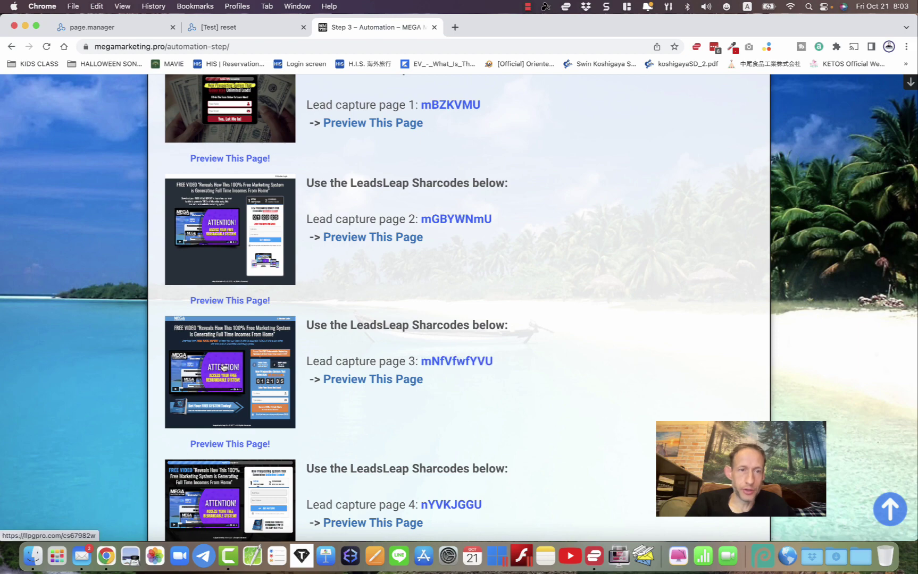
left_click(222, 367)
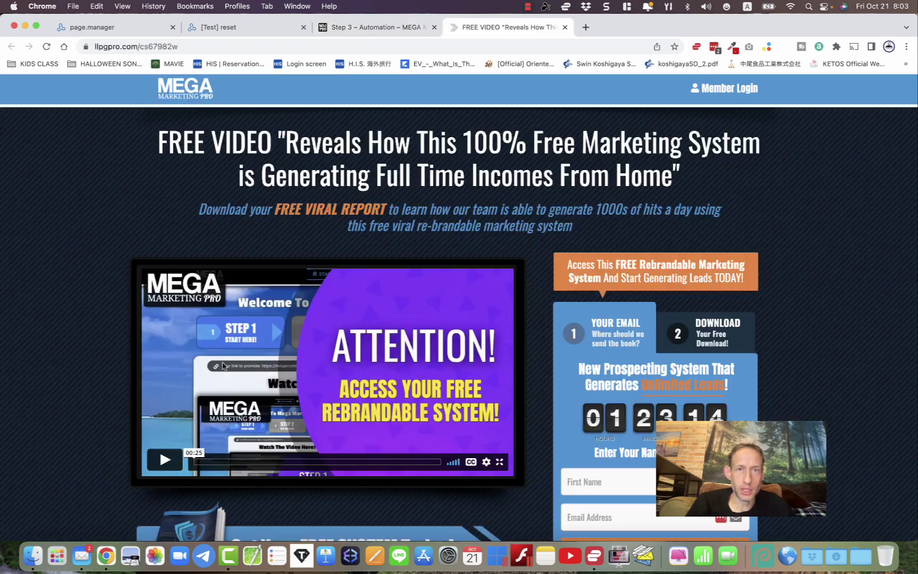
scroll(345, 388, "down", 4)
scroll(344, 387, "up", 4)
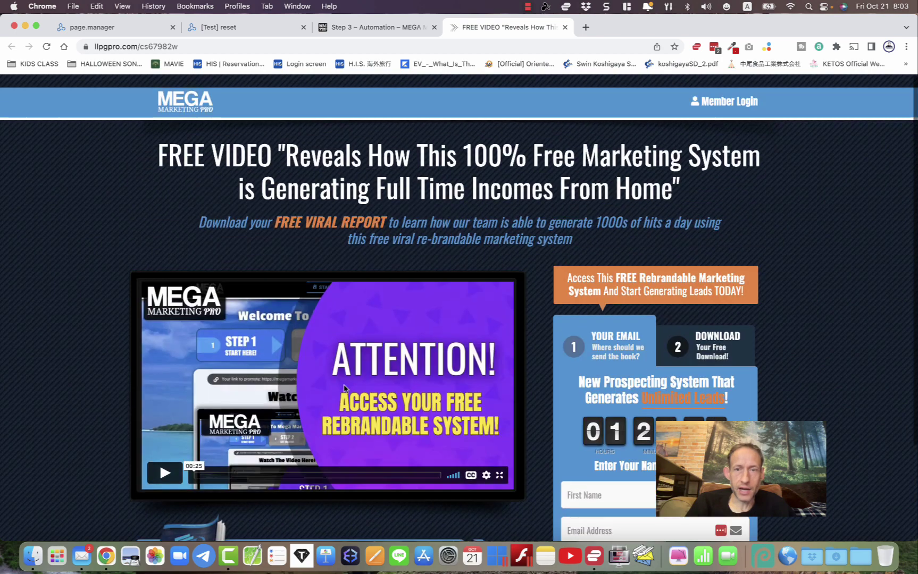
left_click(565, 27)
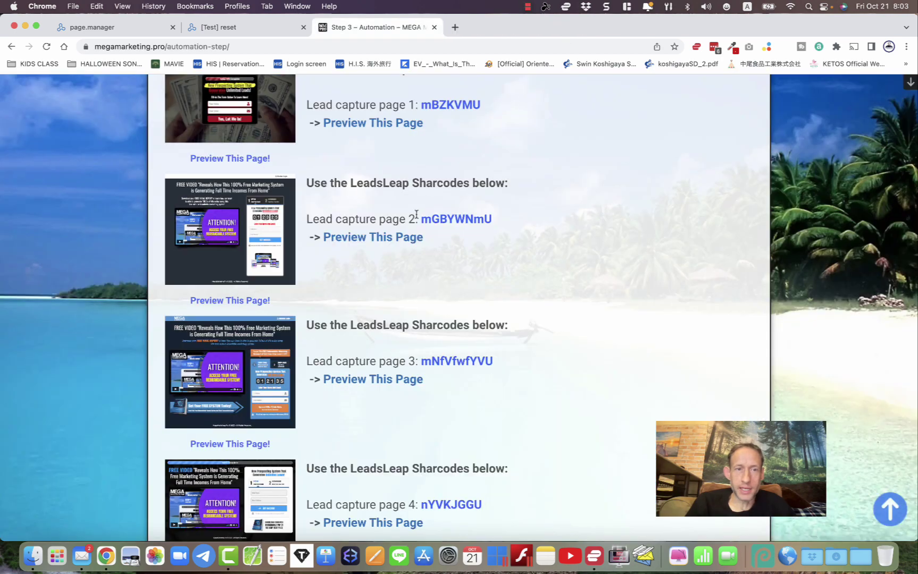
scroll(45, 301, "up", 3)
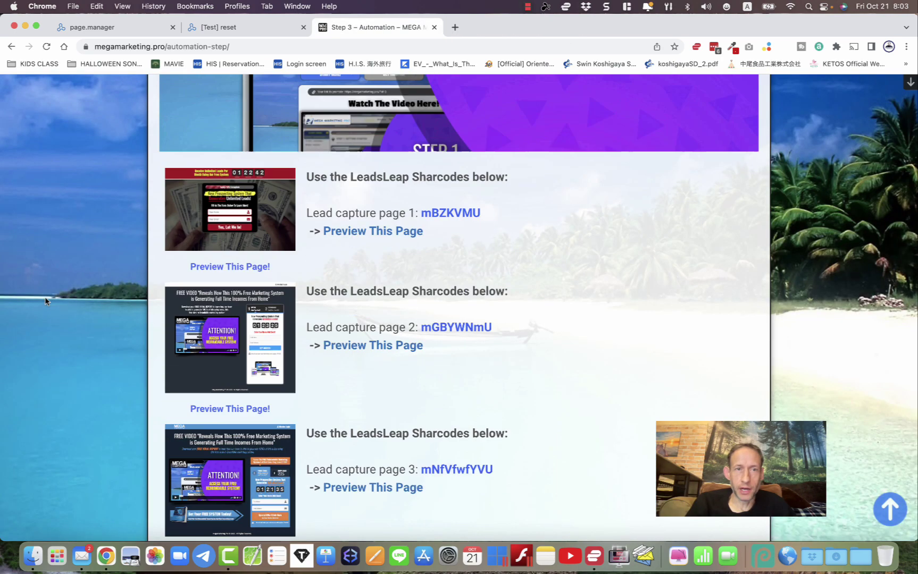
scroll(45, 301, "down", 7)
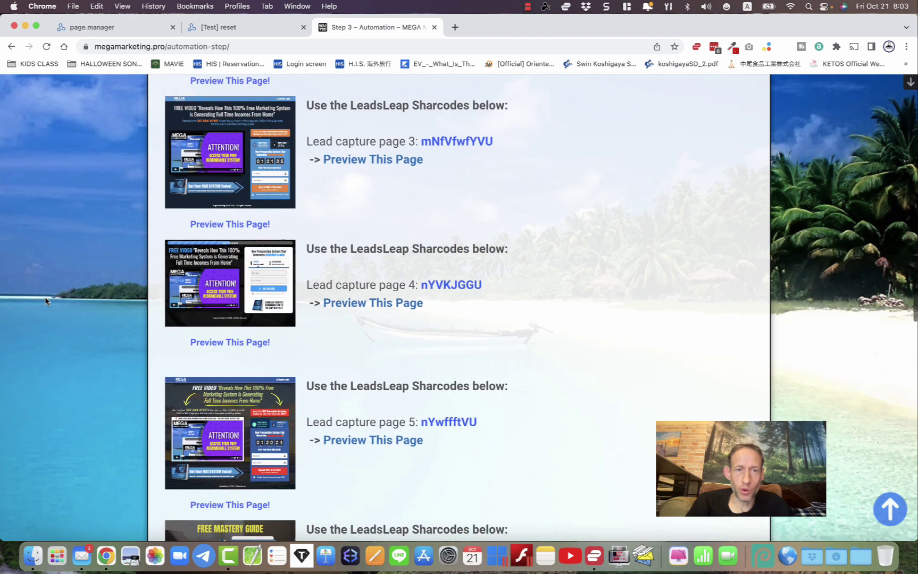
scroll(46, 301, "up", 3)
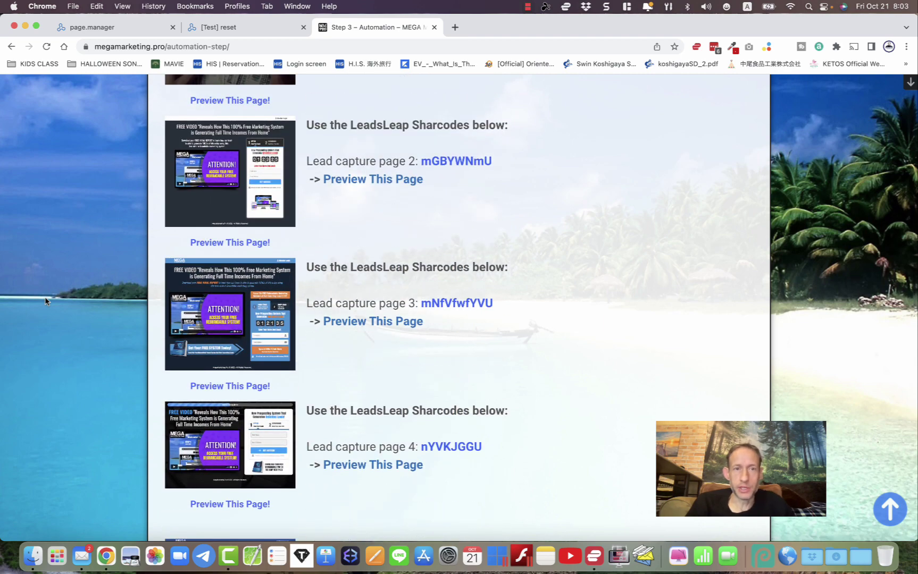
scroll(80, 146, "up", 4)
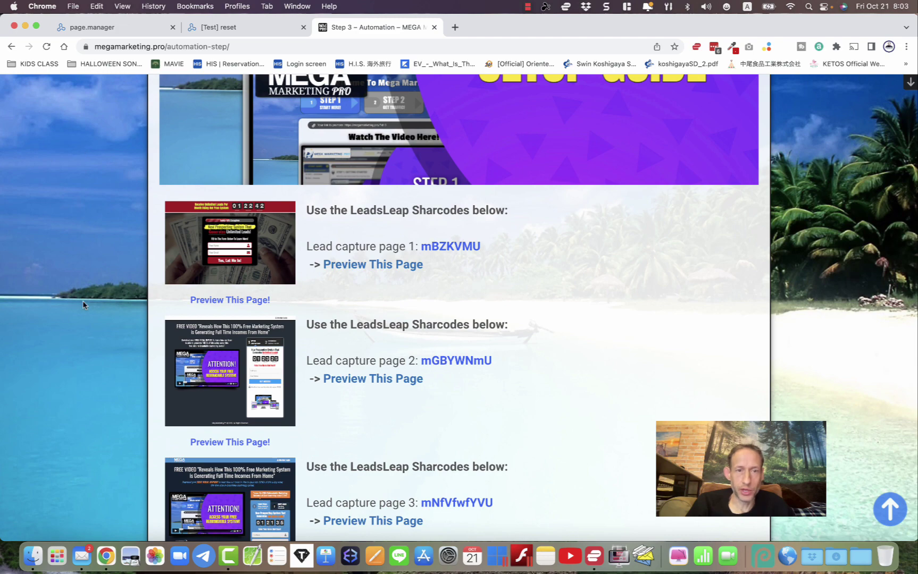
scroll(82, 301, "down", 2)
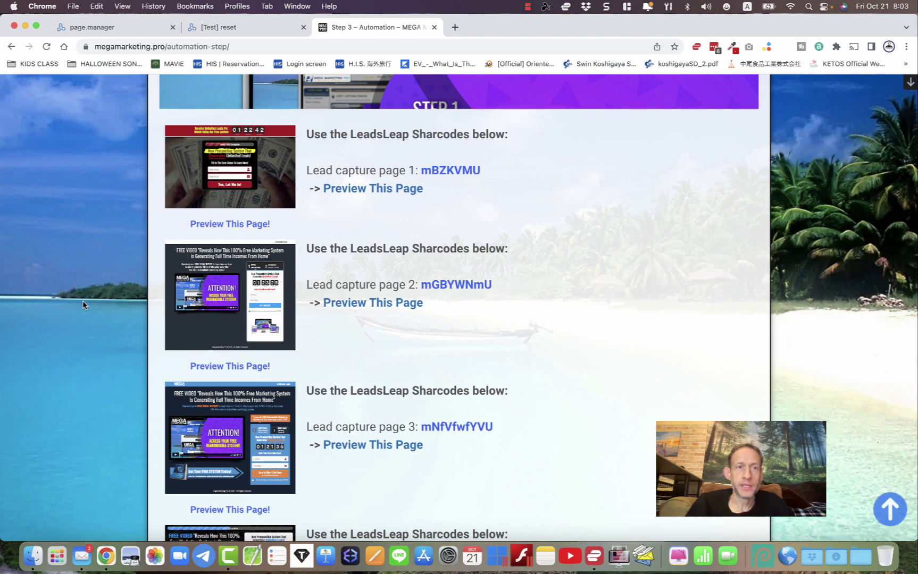
scroll(83, 300, "down", 10)
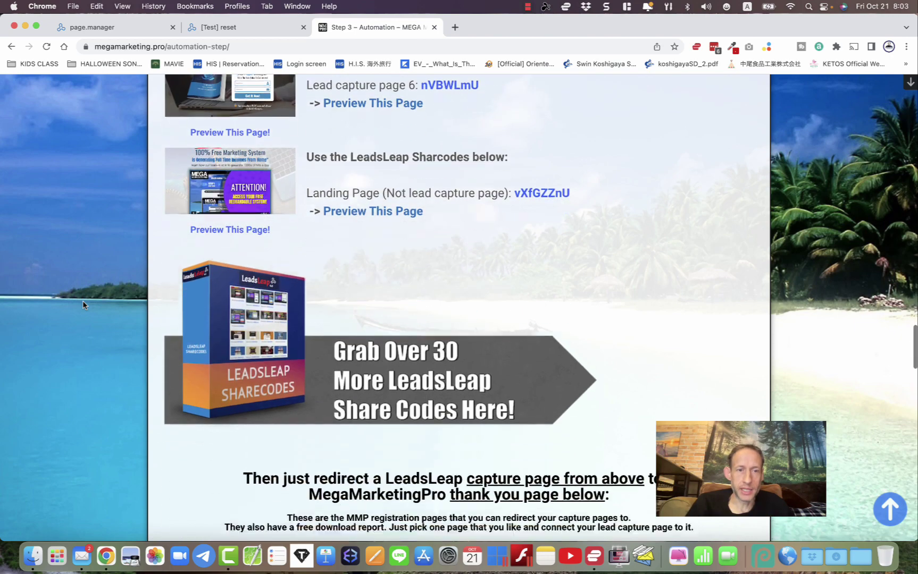
scroll(83, 300, "down", 15)
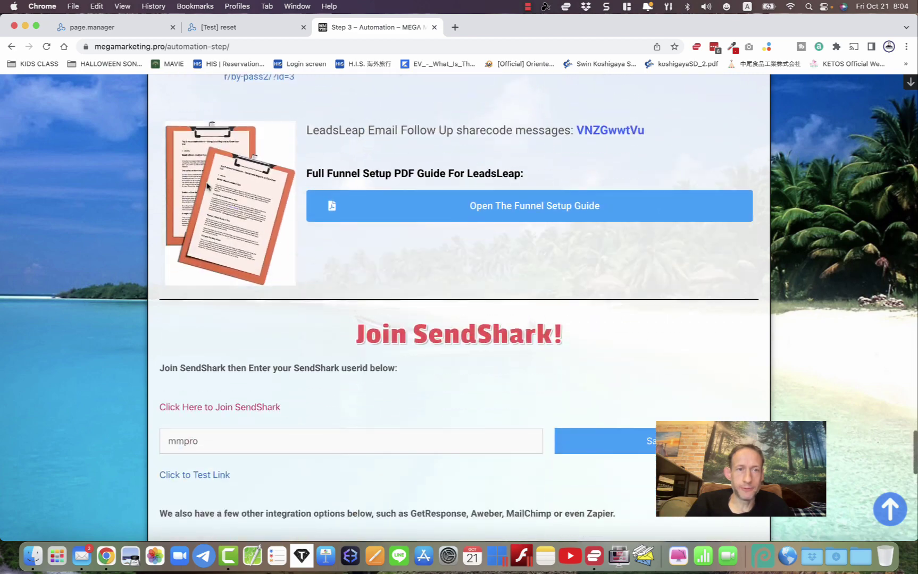
scroll(255, 205, "up", 2)
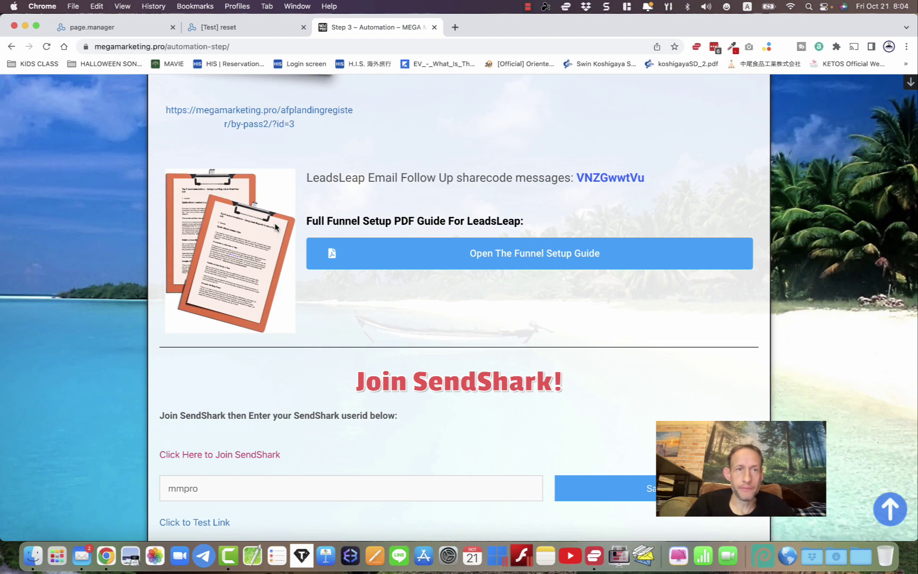
scroll(283, 240, "up", 2)
scroll(283, 240, "down", 10)
scroll(284, 240, "up", 5)
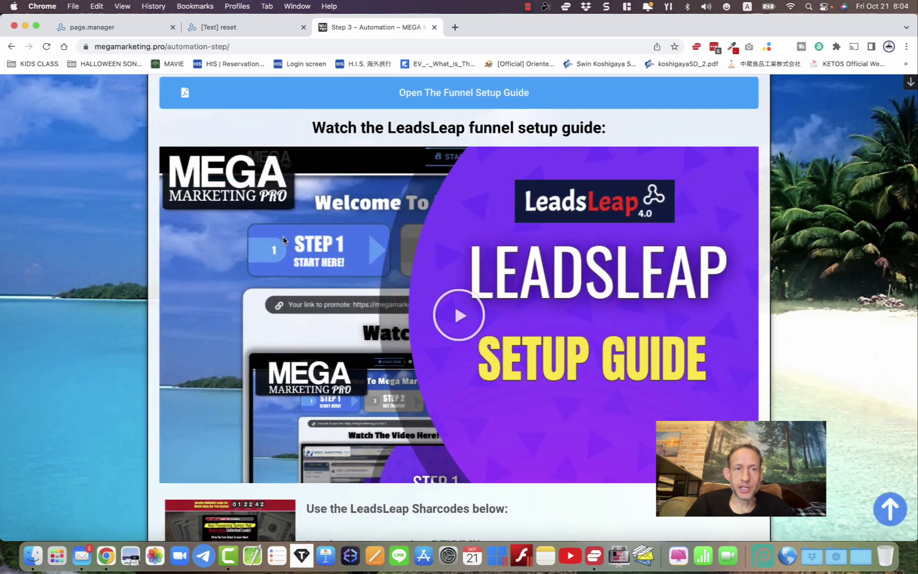
scroll(284, 242, "down", 7)
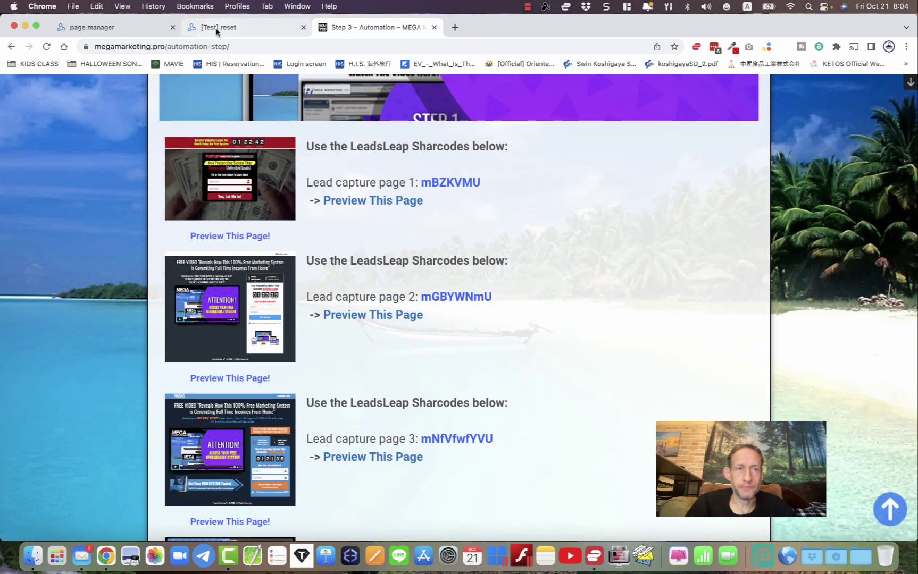
- In the LeadsLeap test account's Page Manager, add a campaign named 'mmp lcp 1'
left_click(218, 28)
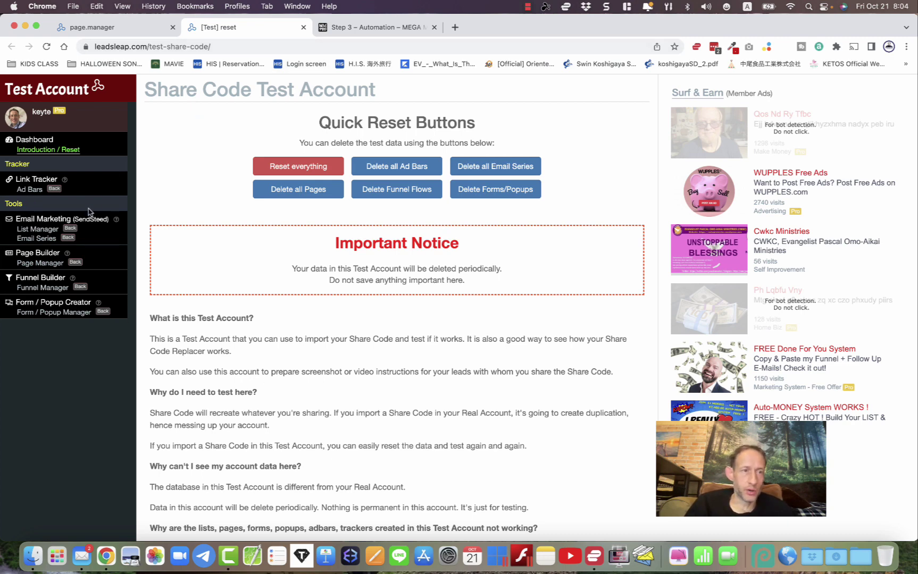
left_click(39, 263)
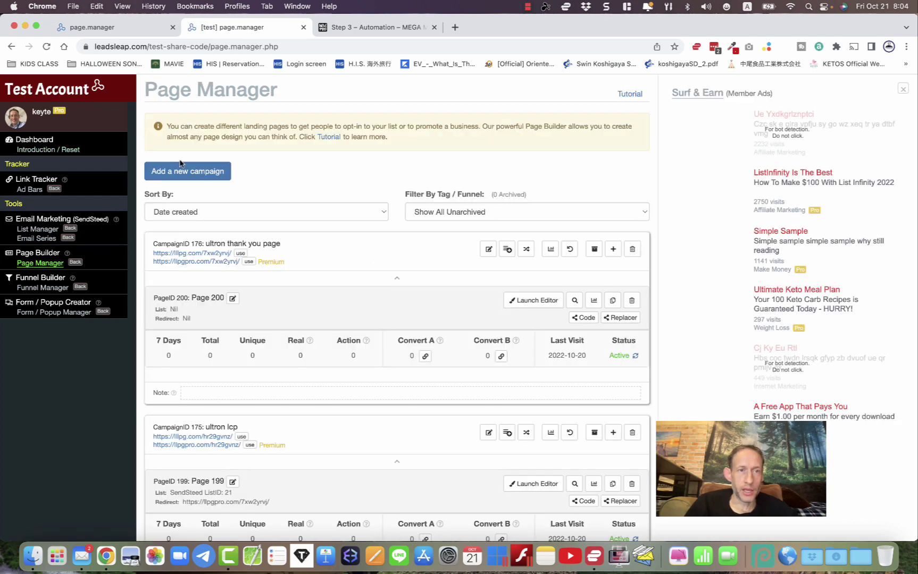
left_click(179, 175)
left_click(338, 159)
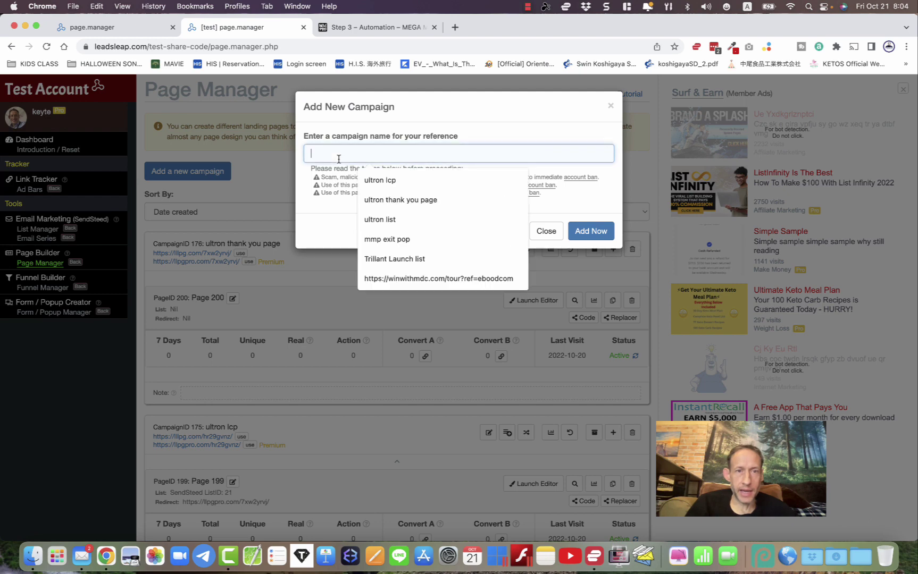
type("mm")
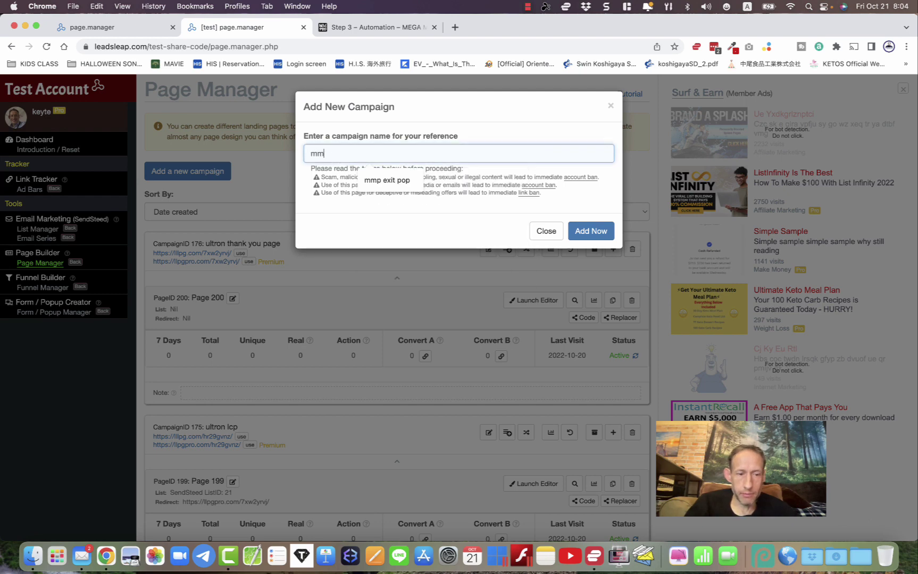
type("p lcp")
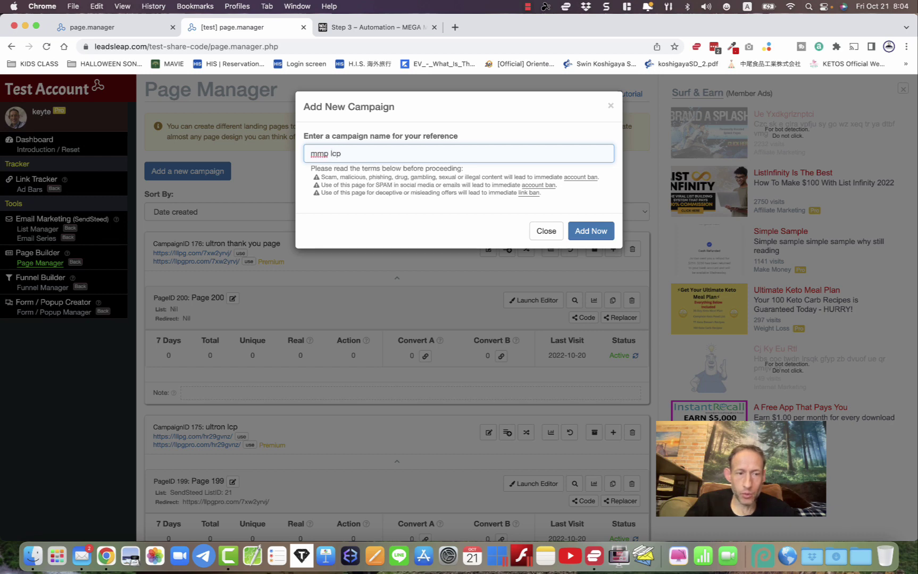
type(" 1")
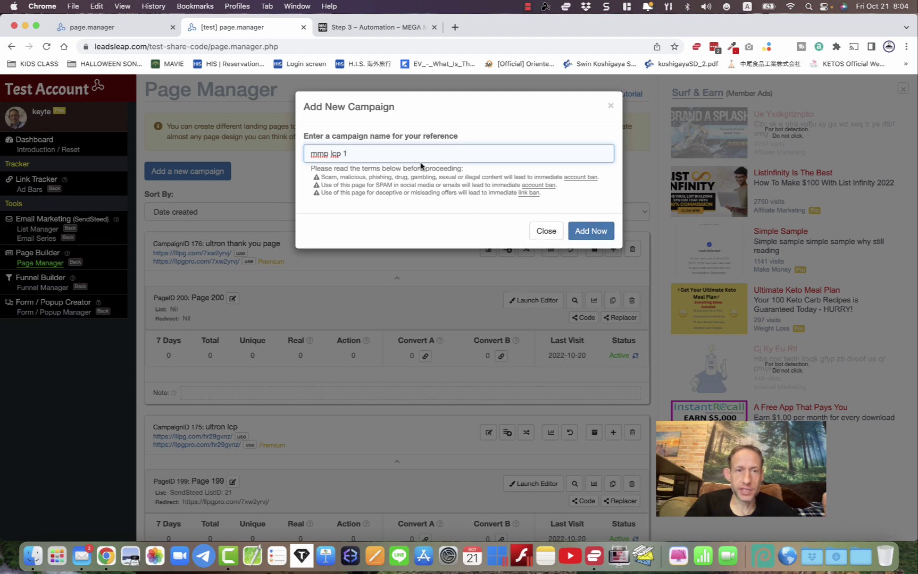
left_click_drag(310, 153, 386, 152)
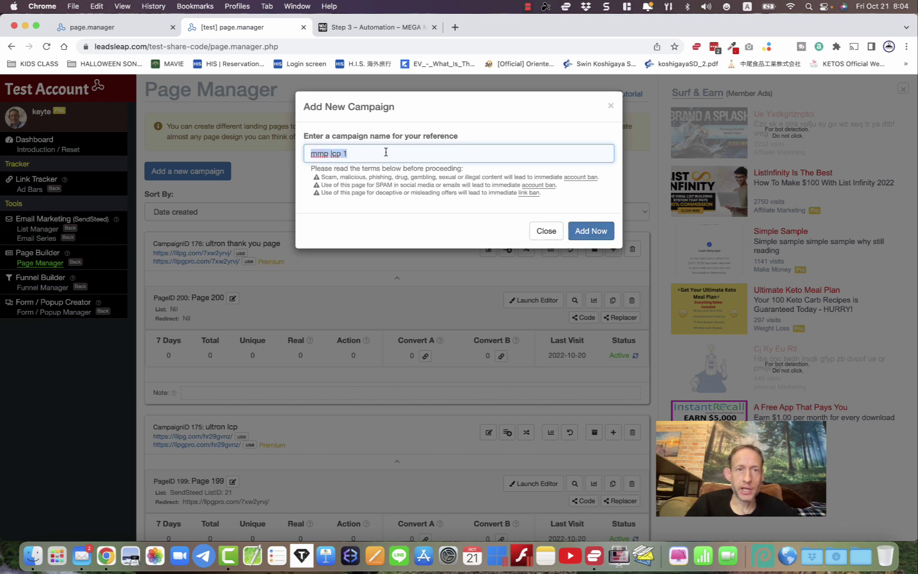
left_click(590, 232)
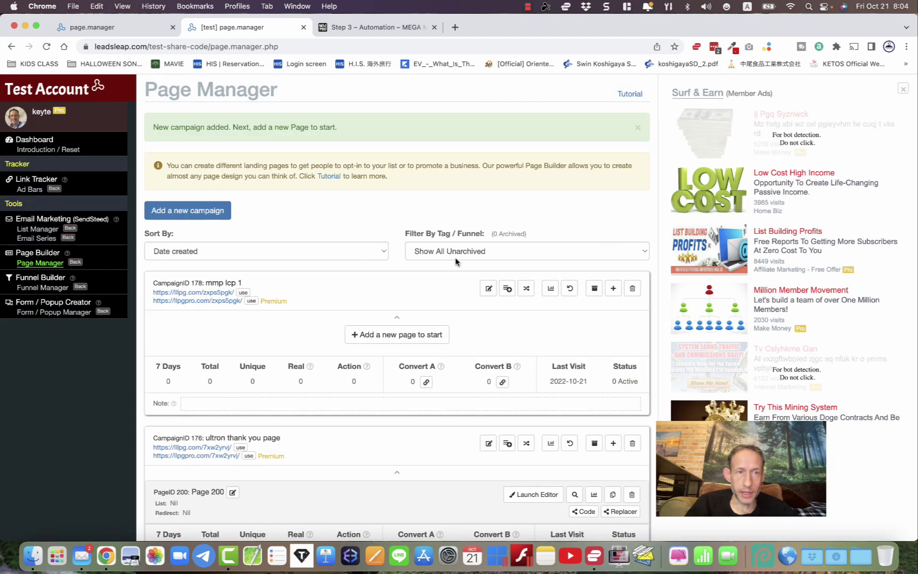
- Reset all test account data, then re-create the 'mmp lcp 1' campaign in Page Manager
left_click(39, 149)
left_click(293, 167)
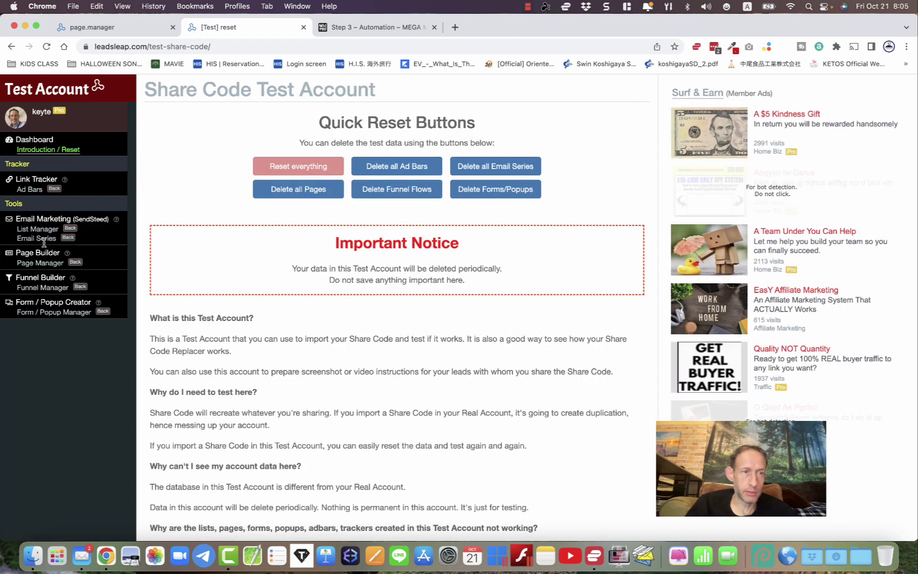
left_click(38, 264)
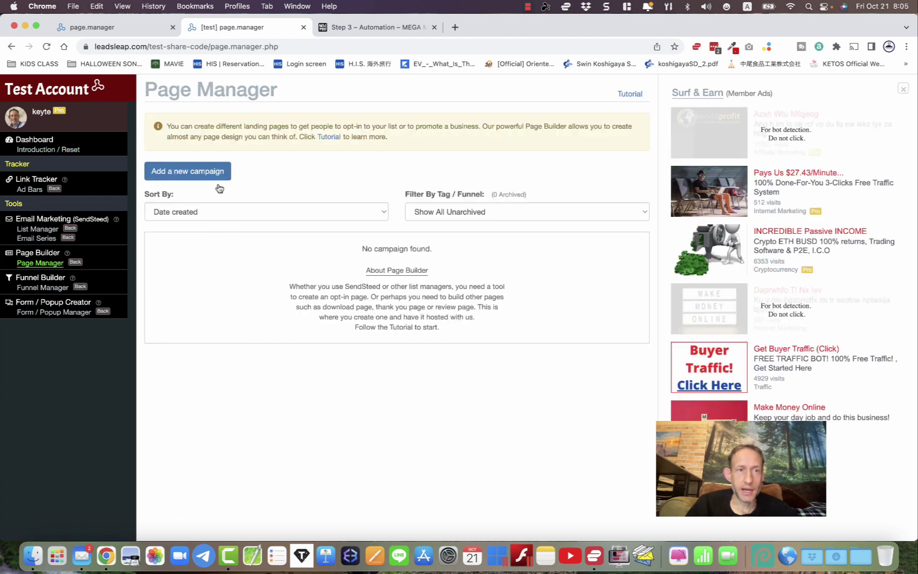
left_click(183, 176)
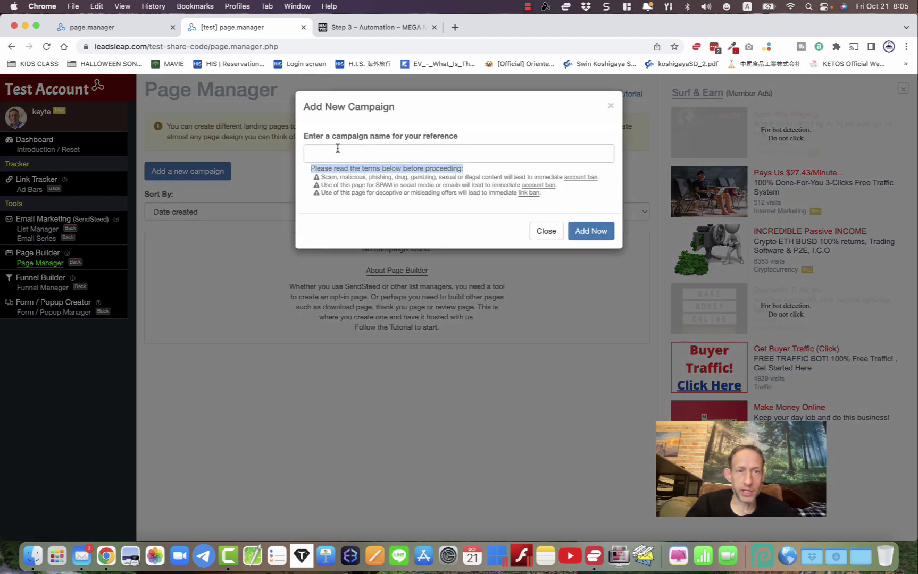
left_click(336, 150)
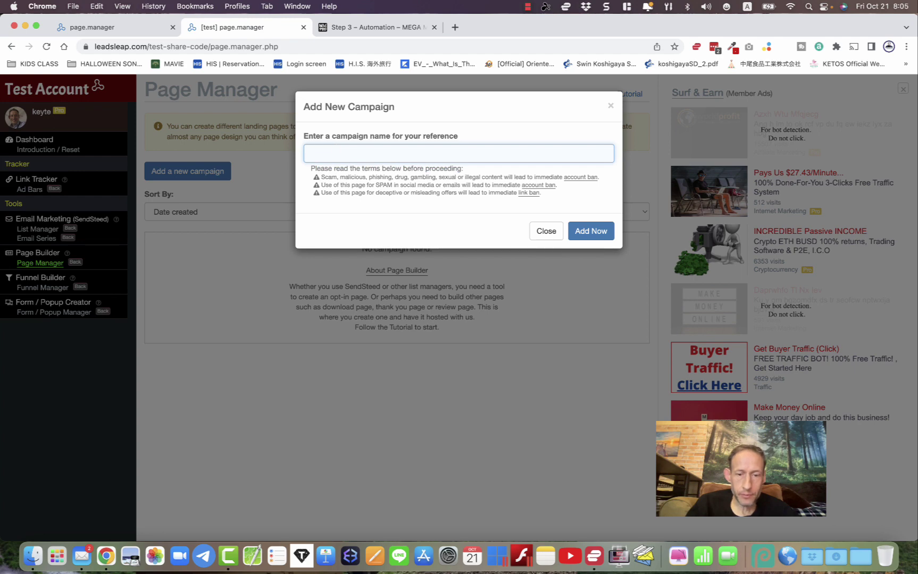
type("mmp lcp 1")
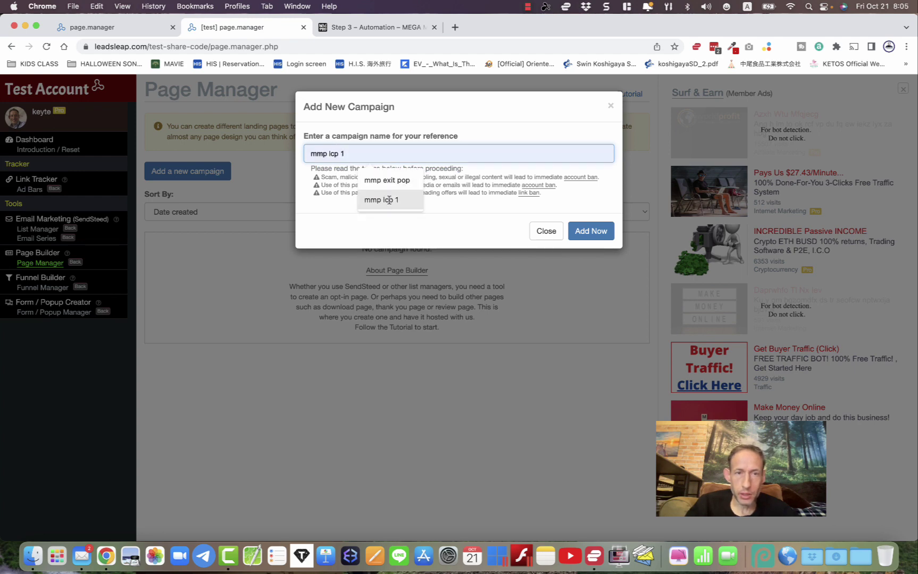
left_click(381, 200)
left_click(591, 230)
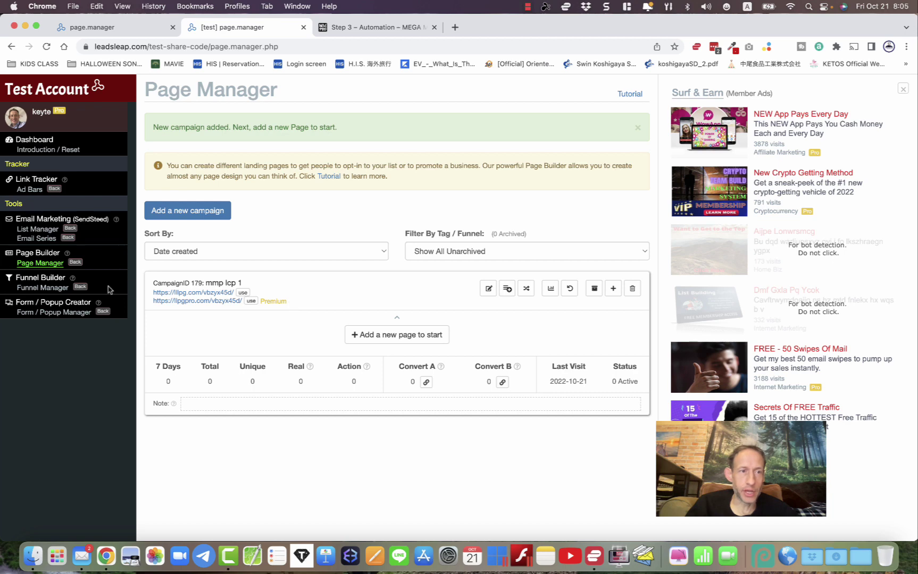
left_click(31, 229, "super")
- Create a new email list named 'mmp list' in List Manager
left_click(334, 29)
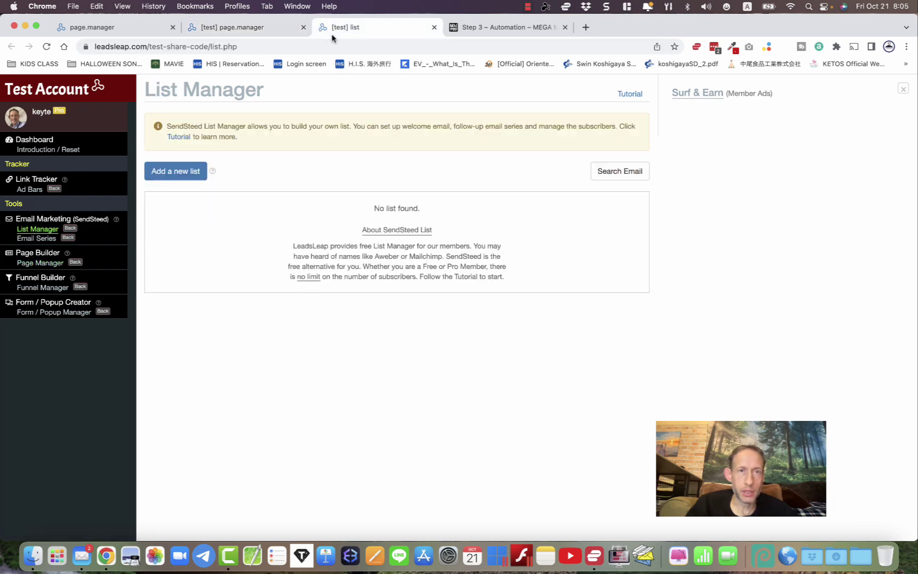
left_click(183, 171)
left_click(354, 153)
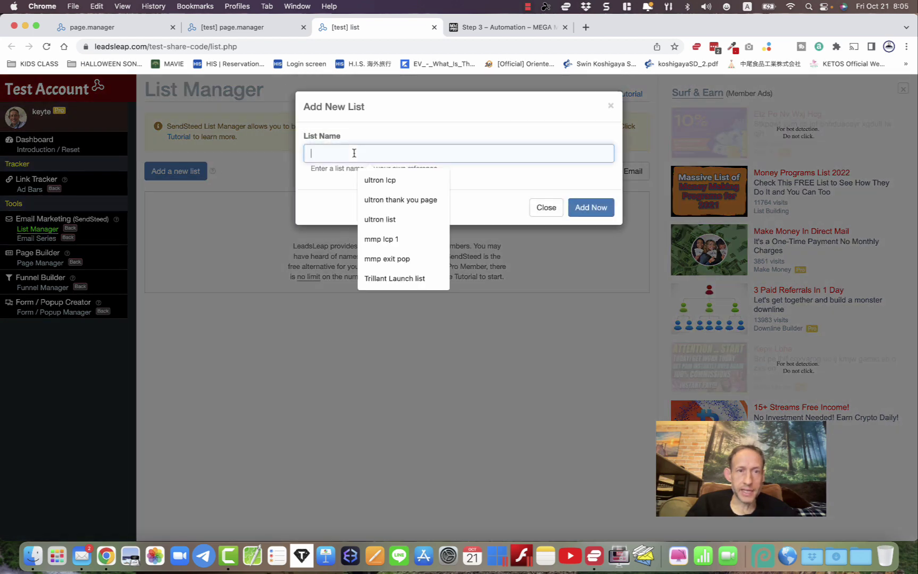
type("mmp")
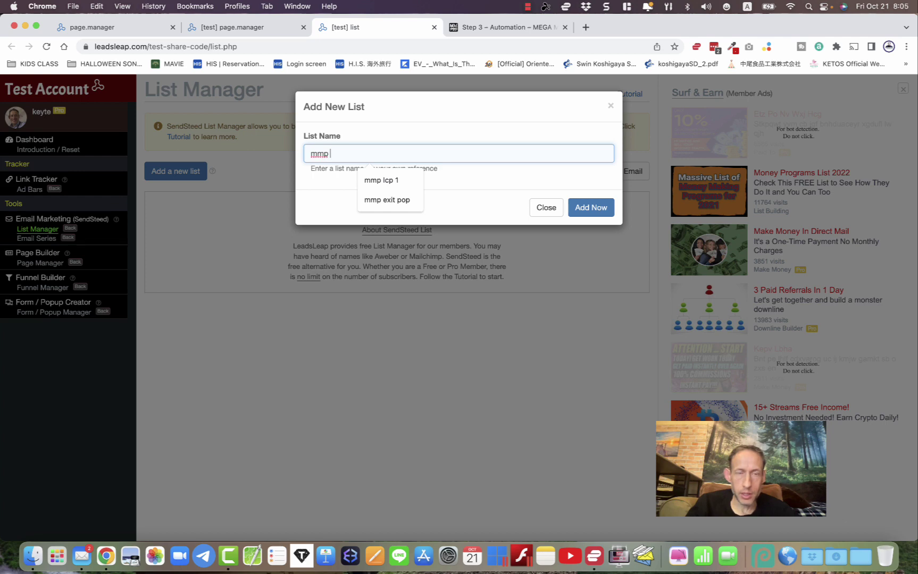
type(" list")
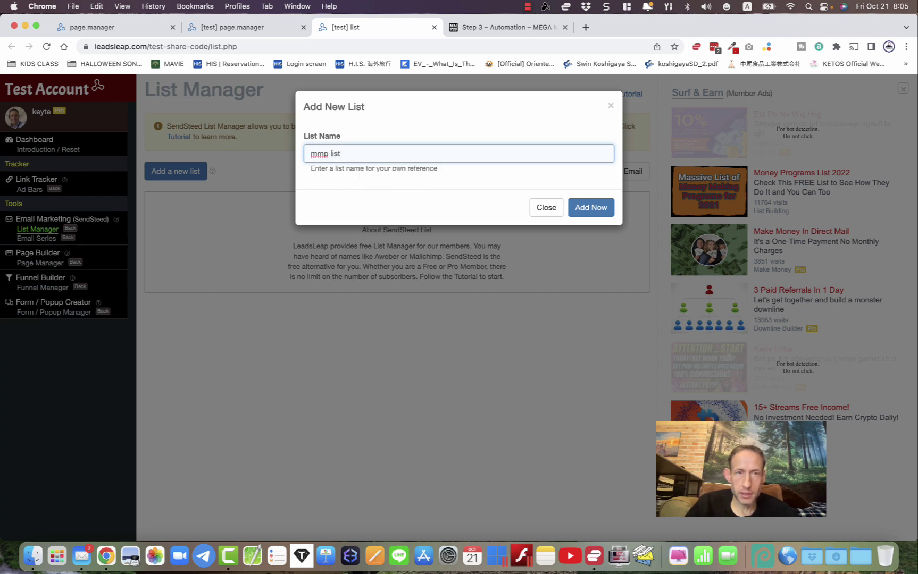
left_click(588, 208)
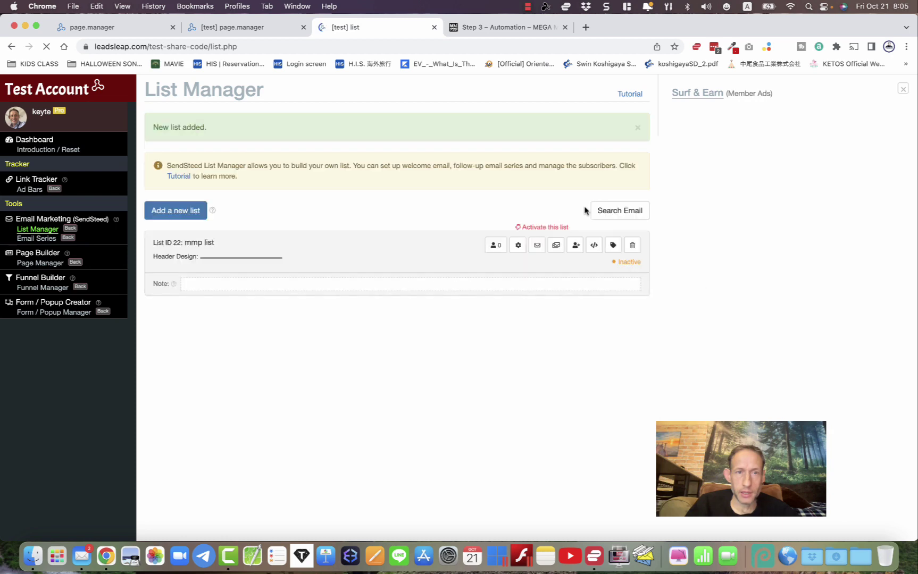
- Open the customization settings for list 22 and start filling in its Brand Name
left_click(519, 246)
scroll(477, 273, "down", 3)
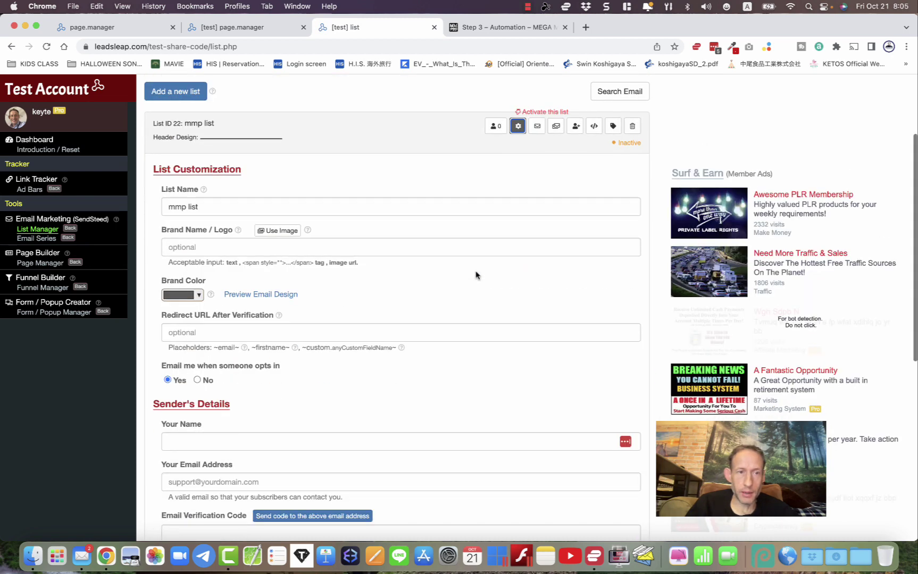
scroll(271, 323, "down", 2)
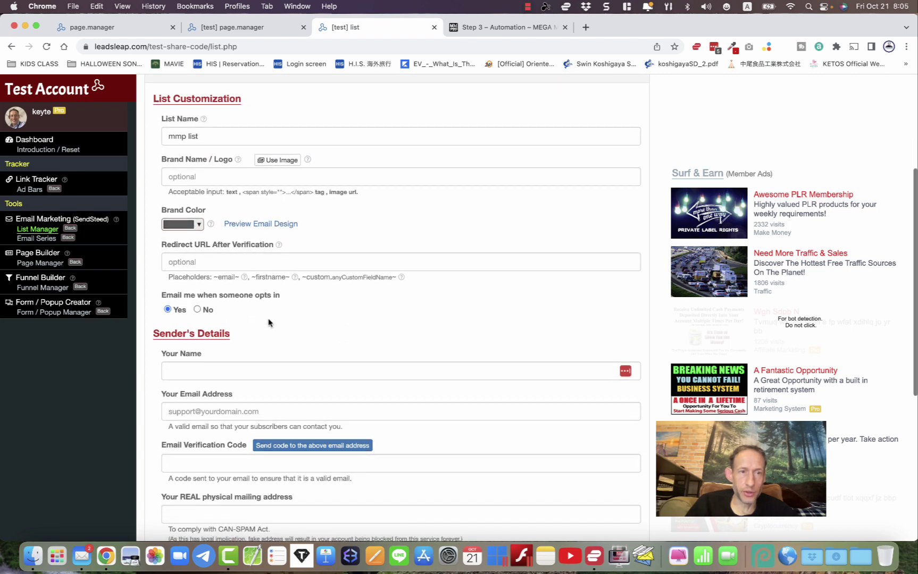
left_click(175, 177)
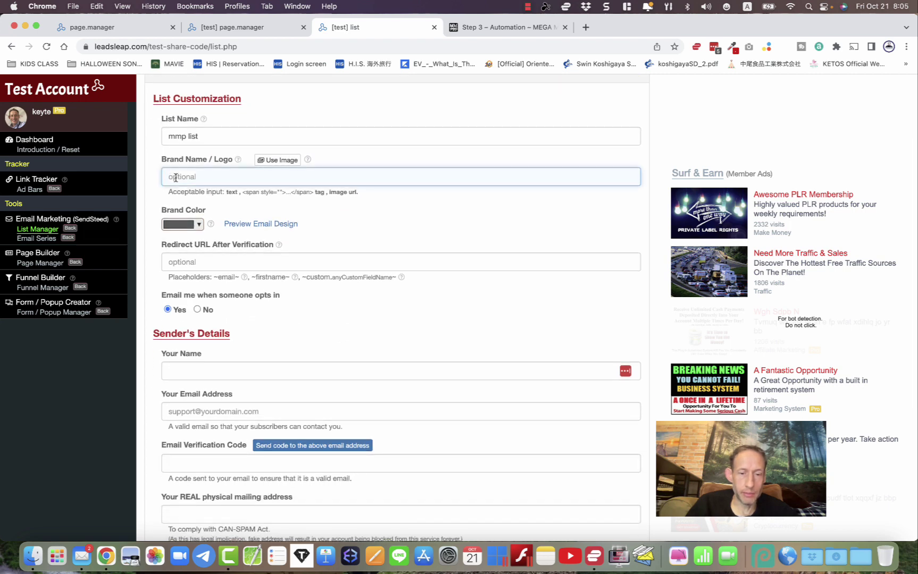
type("mmp list")
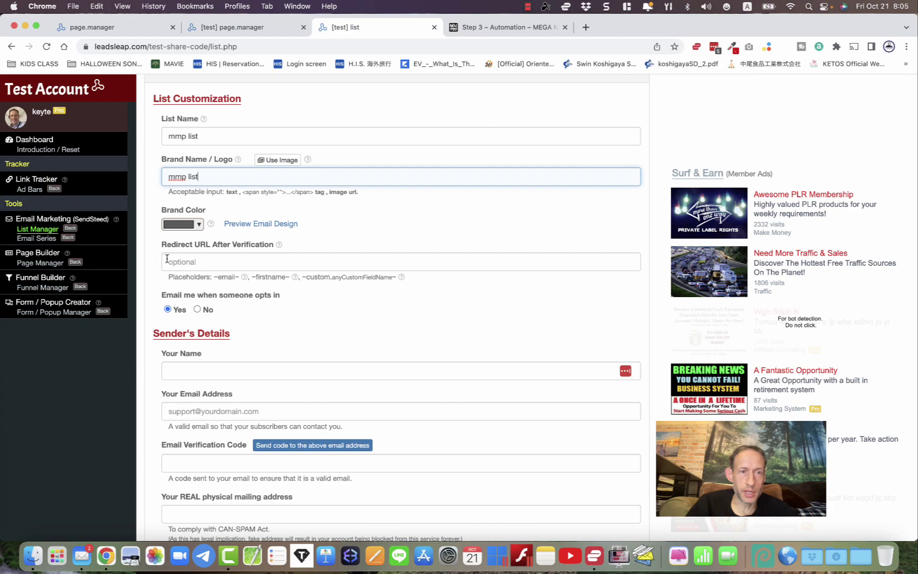
- On the Step 3 Automation page, copy the by-pass registration link
left_click(483, 28)
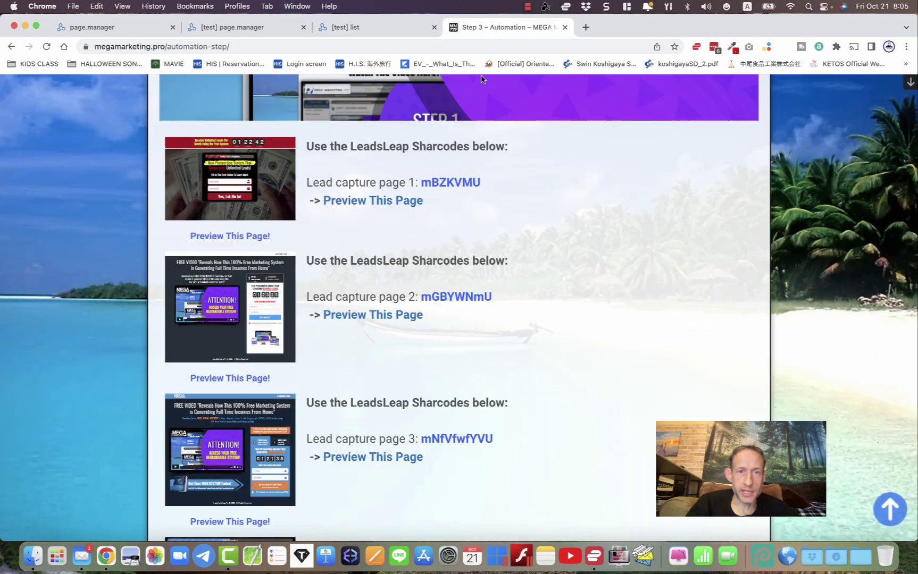
scroll(473, 335, "down", 2)
scroll(472, 336, "down", 15)
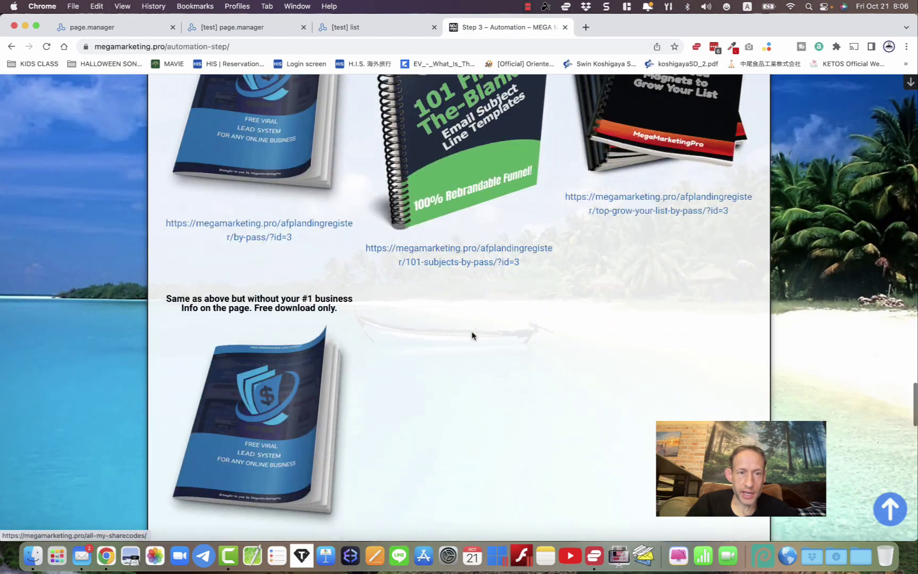
scroll(472, 335, "down", 3)
scroll(472, 335, "up", 8)
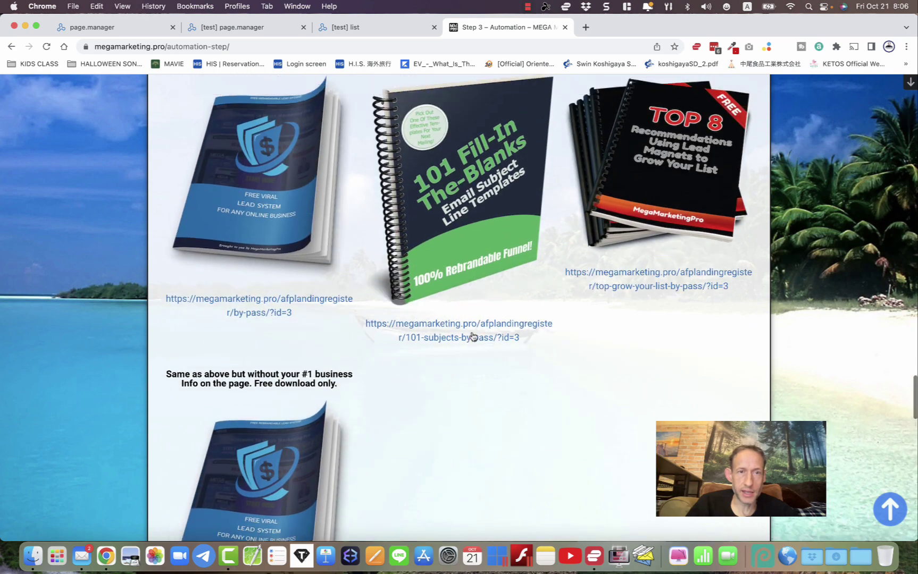
scroll(285, 392, "down", 2)
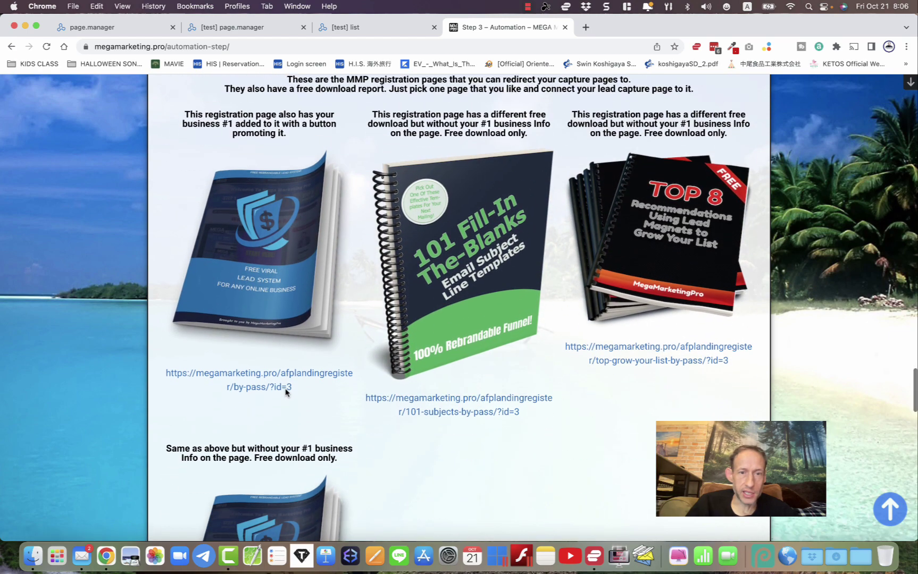
right_click(229, 382)
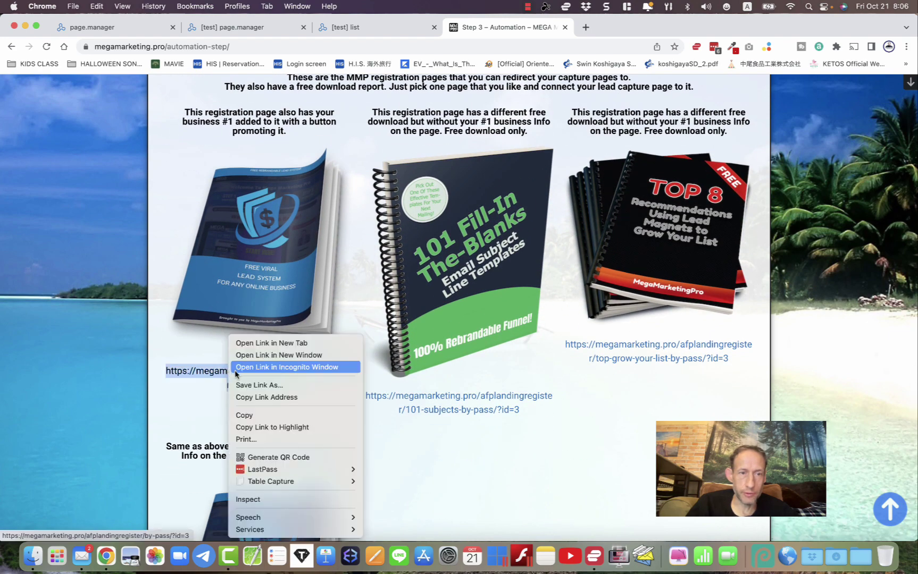
left_click(250, 397)
- Copy the by-pass registration page's address from its own tab, then return to the list form's Redirect URL field
left_click(106, 396)
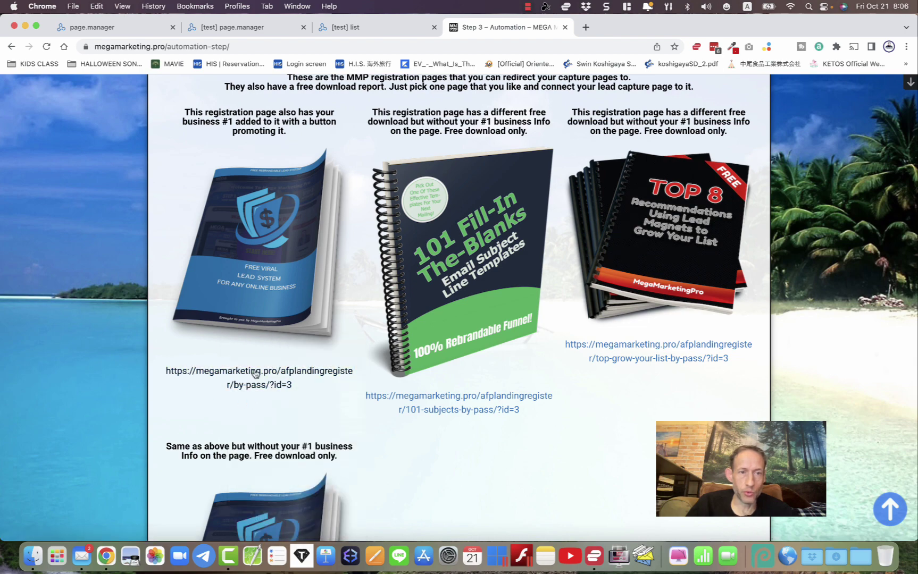
left_click(254, 373)
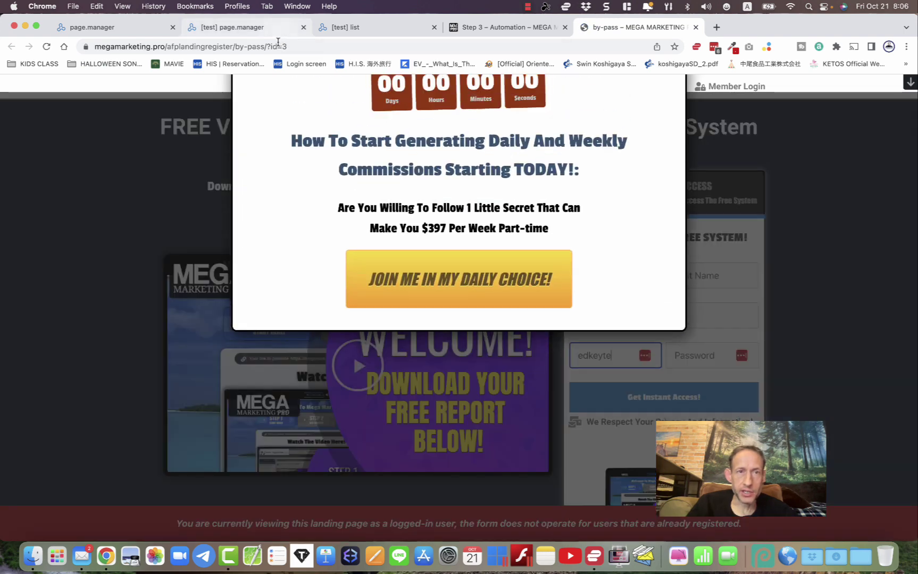
left_click(277, 46)
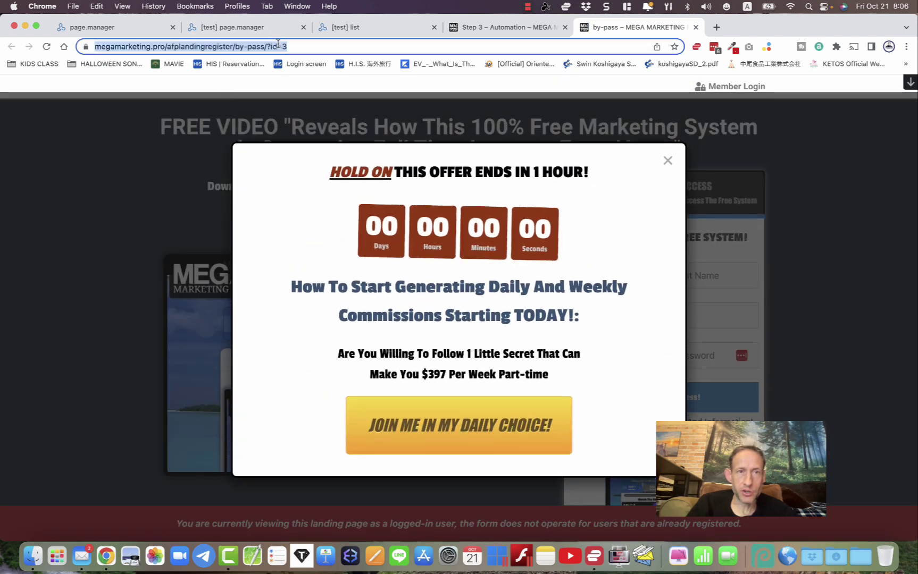
right_click(278, 46)
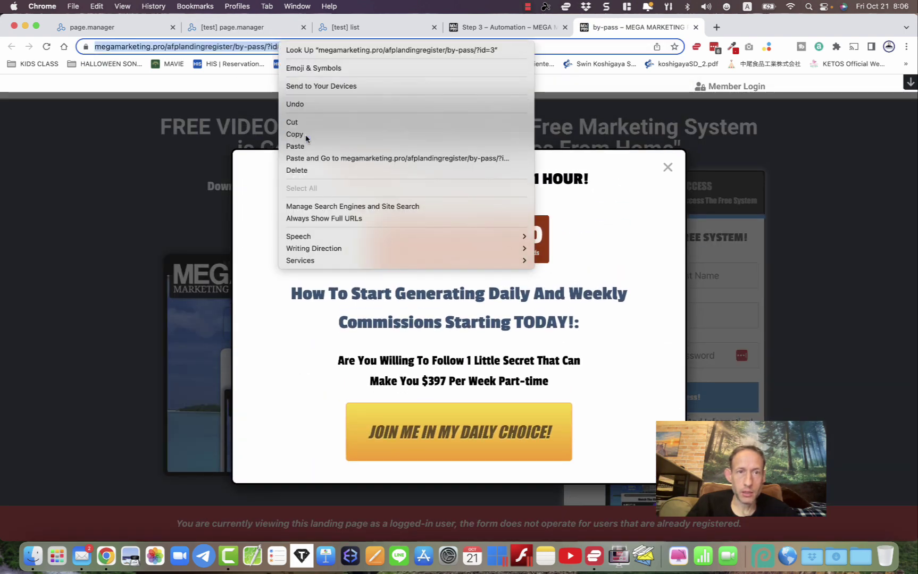
left_click(295, 134)
key("super+w")
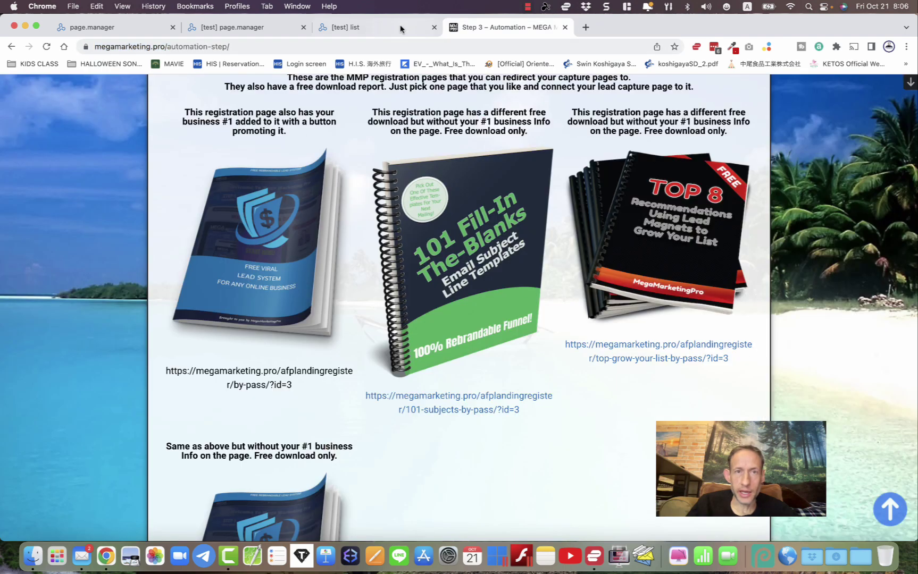
left_click(400, 27)
left_click(198, 259)
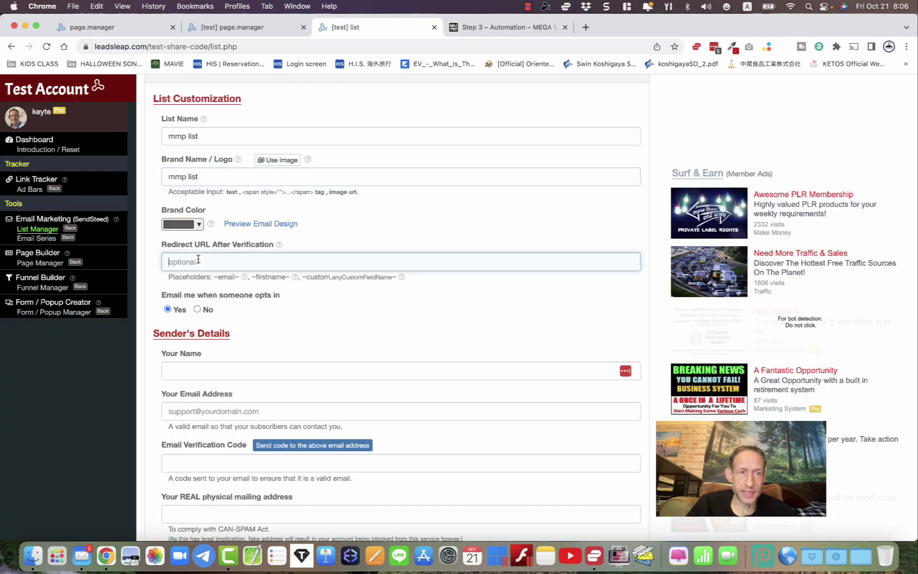
- Paste the by-pass page URL as Redirect URL, autofill sender details, and clear the code field
key("super+v")
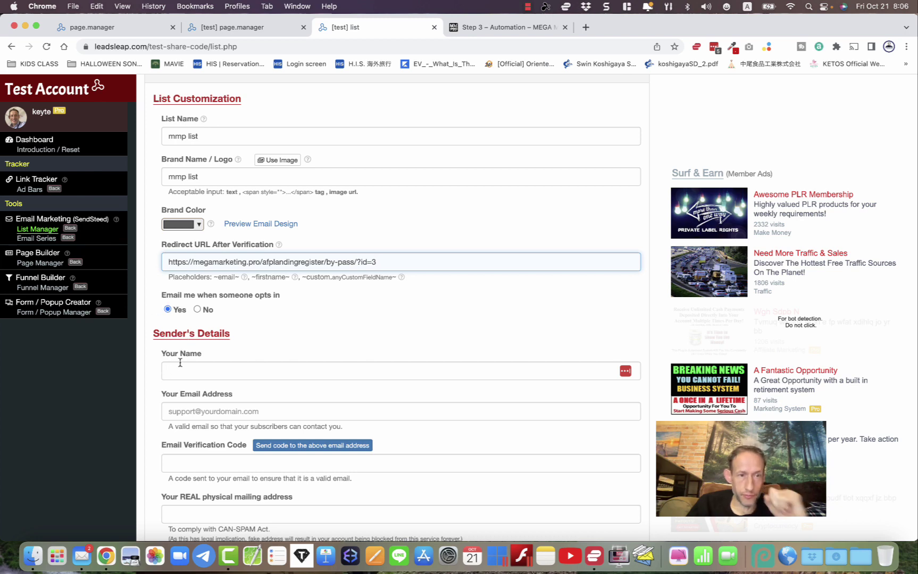
scroll(175, 356, "down", 3)
left_click(175, 309)
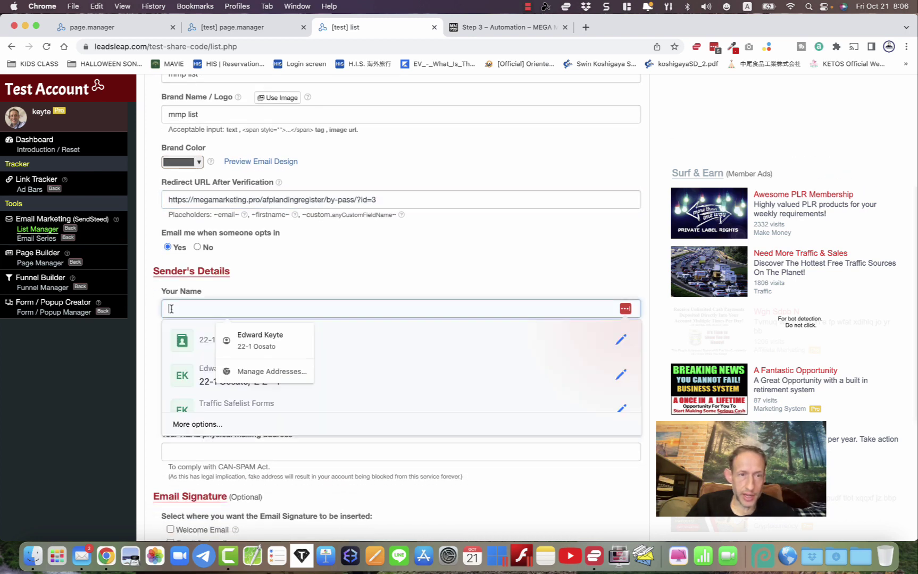
left_click(241, 339)
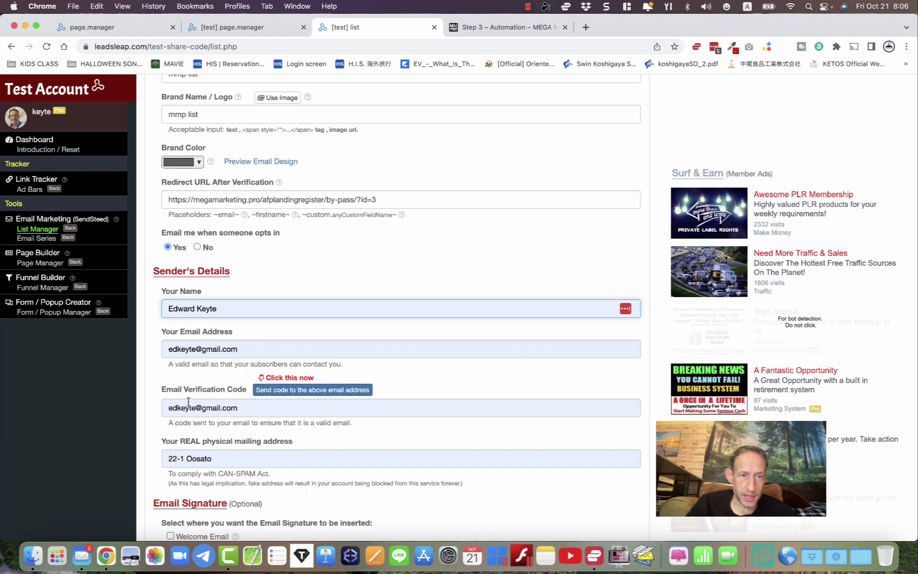
left_click(205, 408)
key("super+a")
key("BackSpace")
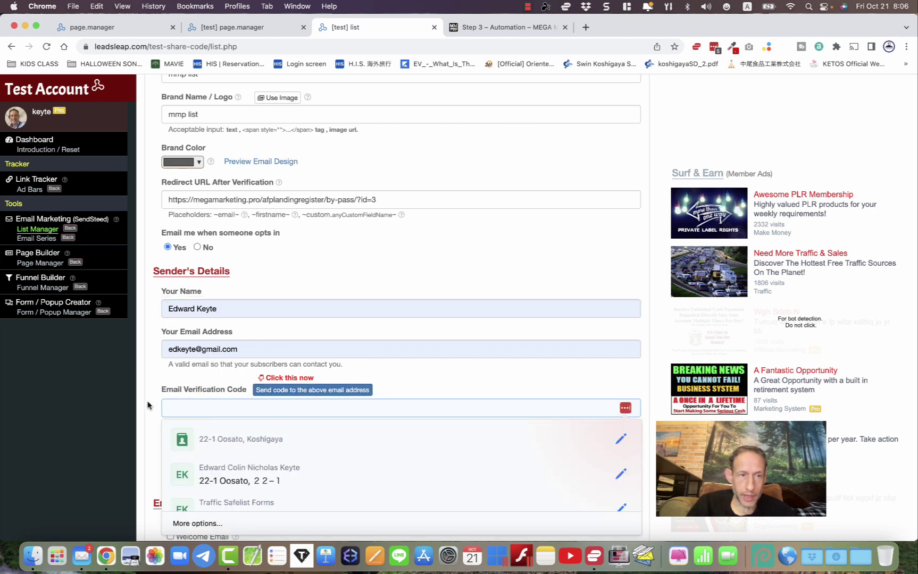
left_click(149, 405)
- Request a sender verification code by email
scroll(158, 391, "down", 3)
left_click(261, 324)
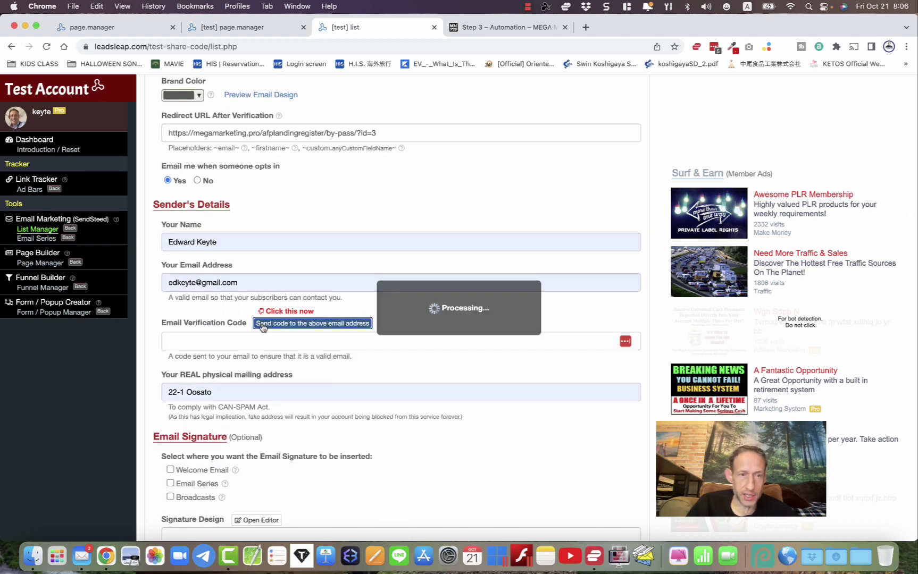
left_click(553, 134)
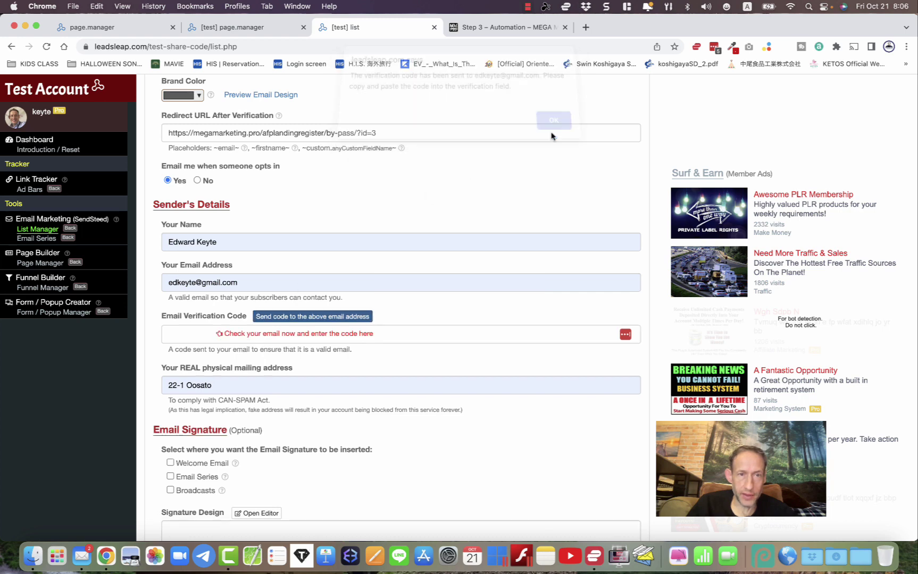
- Copy the verification code from the LeadsLeap email in Mail
left_click(82, 555)
left_click(109, 113)
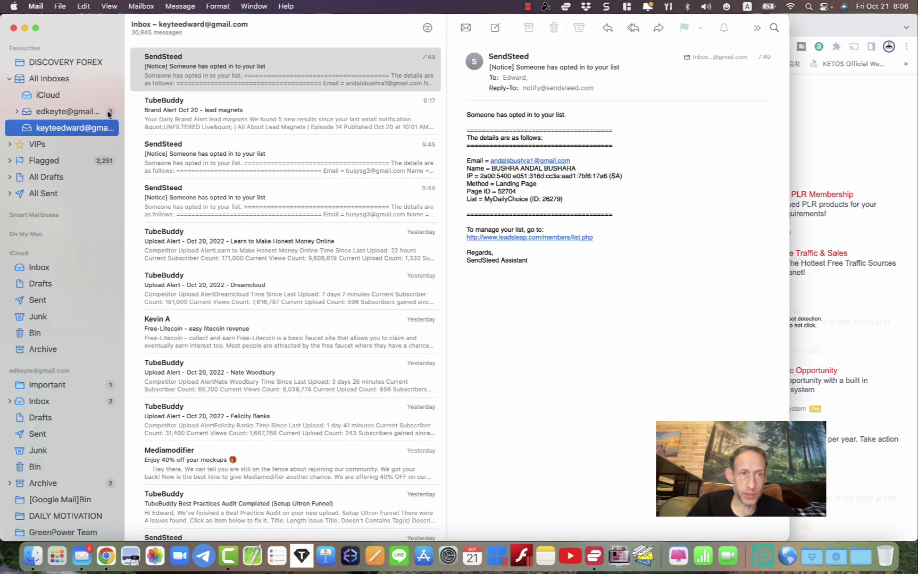
left_click(177, 66)
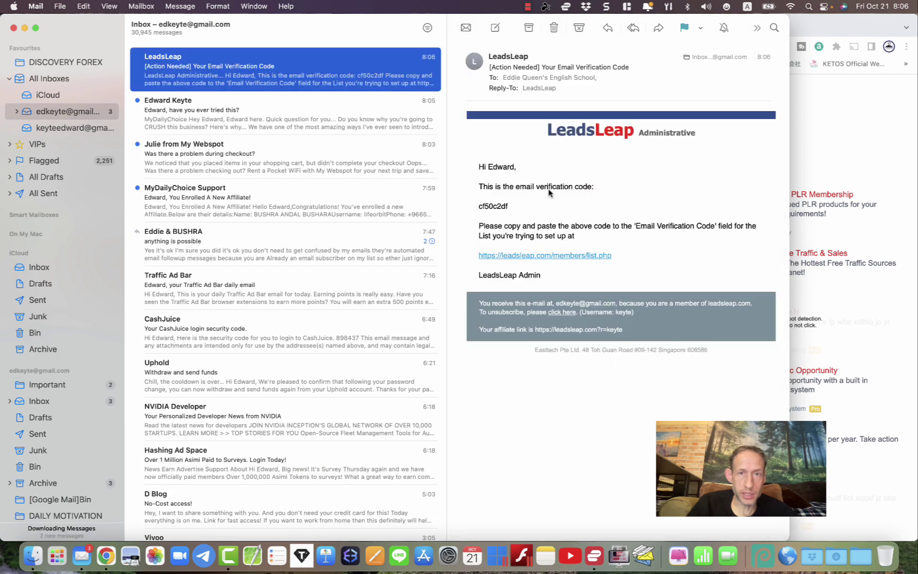
double_click(492, 206)
key("super+c")
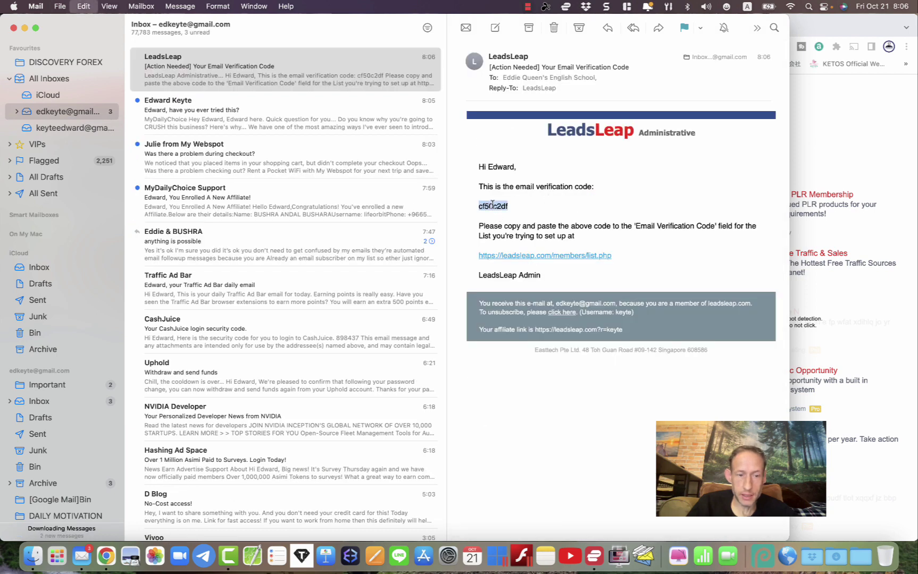
key("super+w")
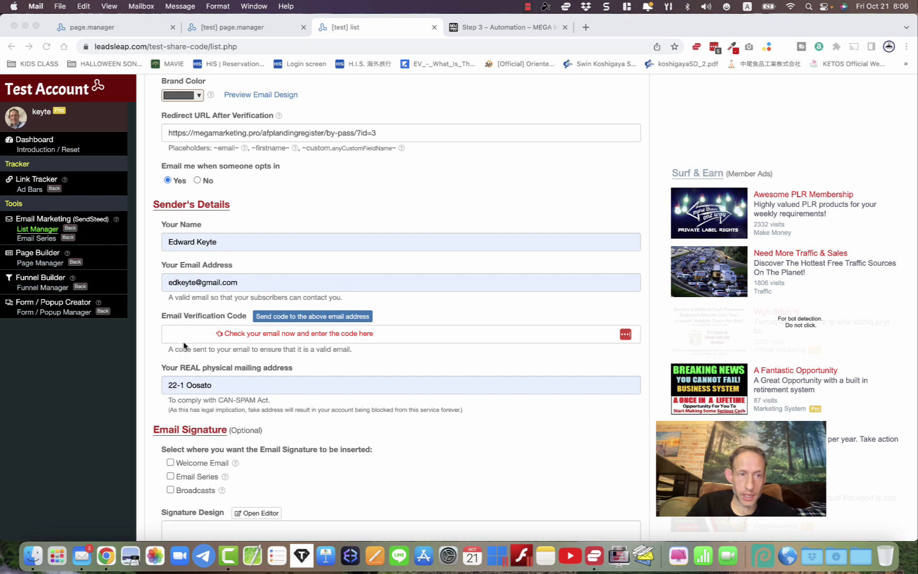
- Paste the verification code into the Email Verification Code field
left_click(186, 343)
left_click(176, 331)
key("super+v")
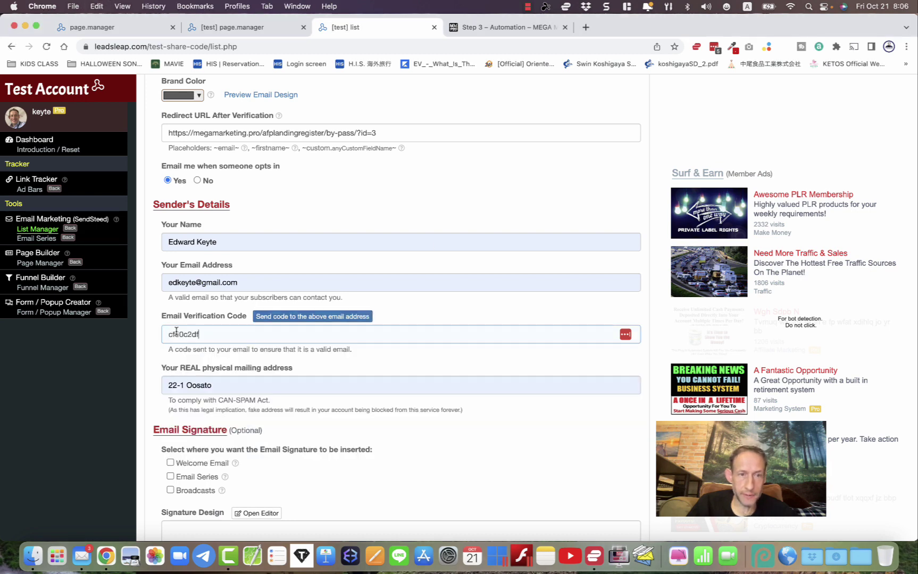
- Include the signature in the welcome email and email series, and open the Signature Editor
scroll(178, 377, "down", 1)
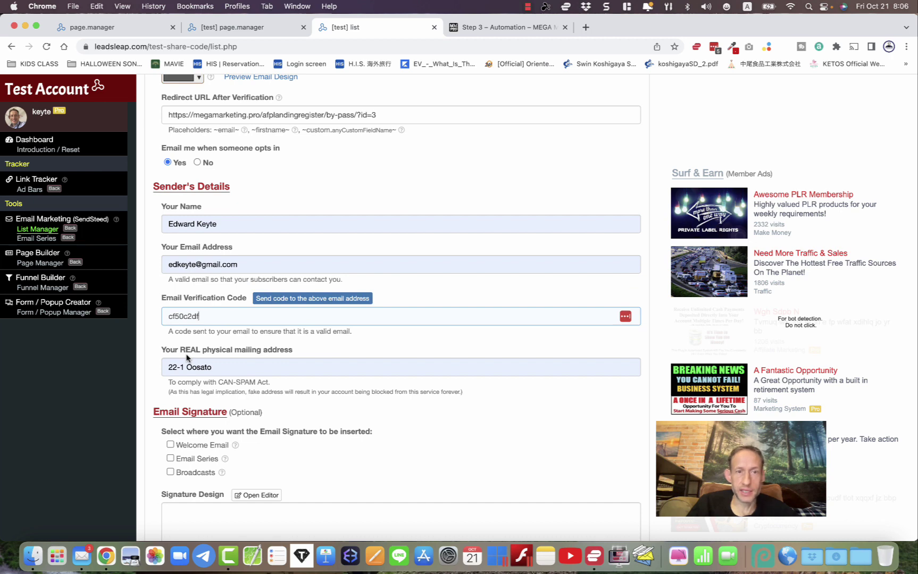
scroll(186, 357, "down", 5)
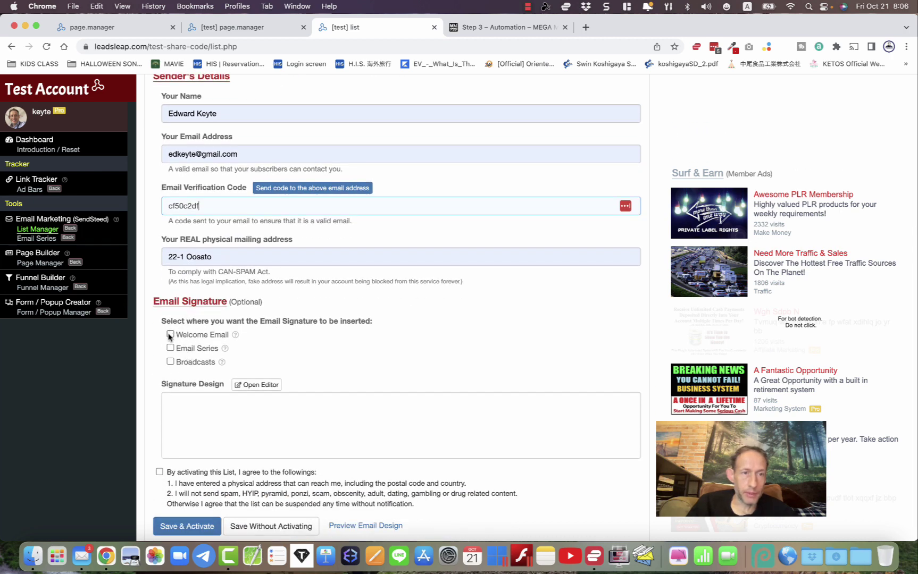
left_click(170, 335)
left_click(171, 348)
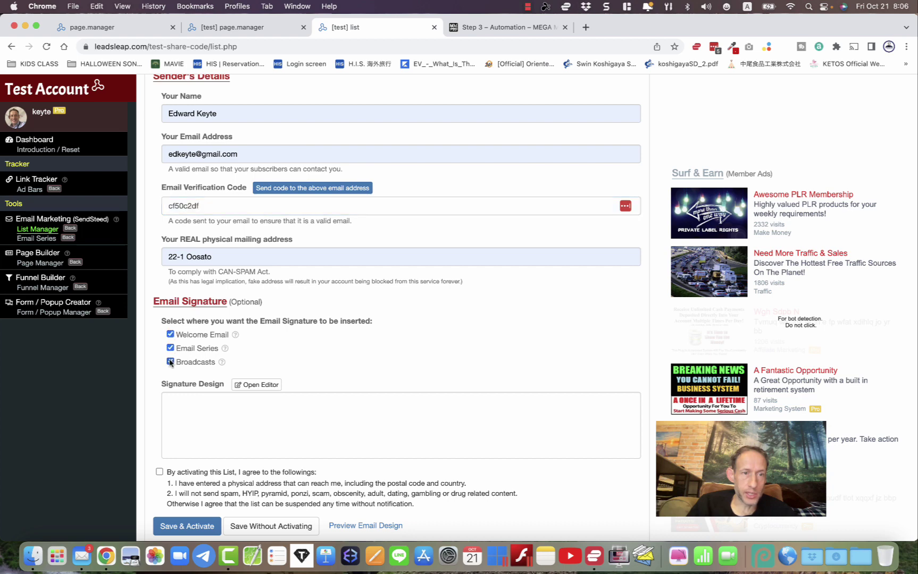
left_click(173, 407)
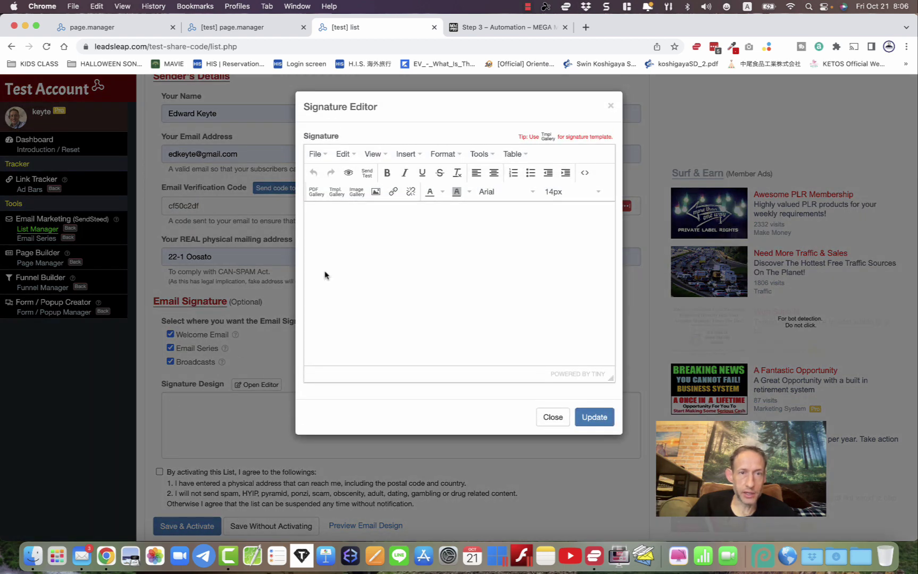
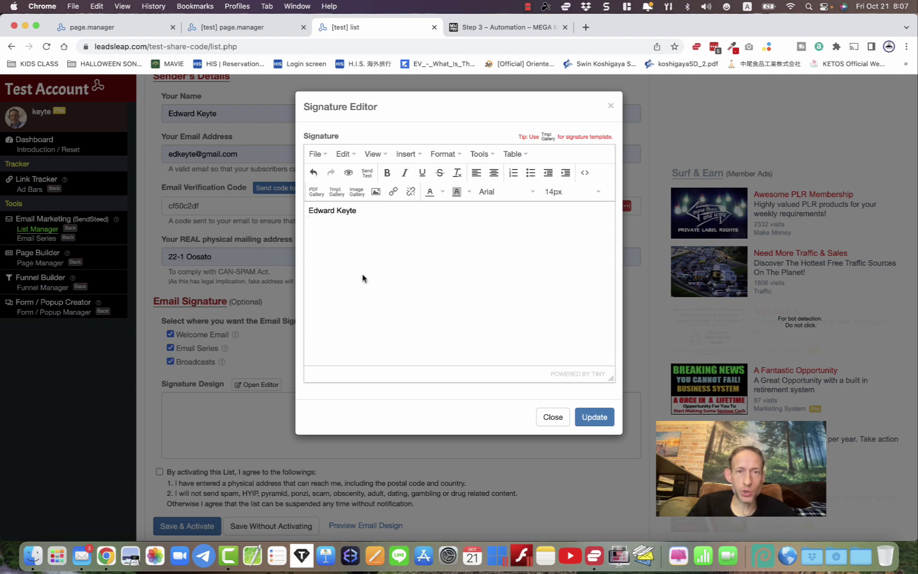
- Add the sender's name to the signature, save it, and accept the list activation agreement
key("Return")
left_click_drag(308, 213, 369, 213)
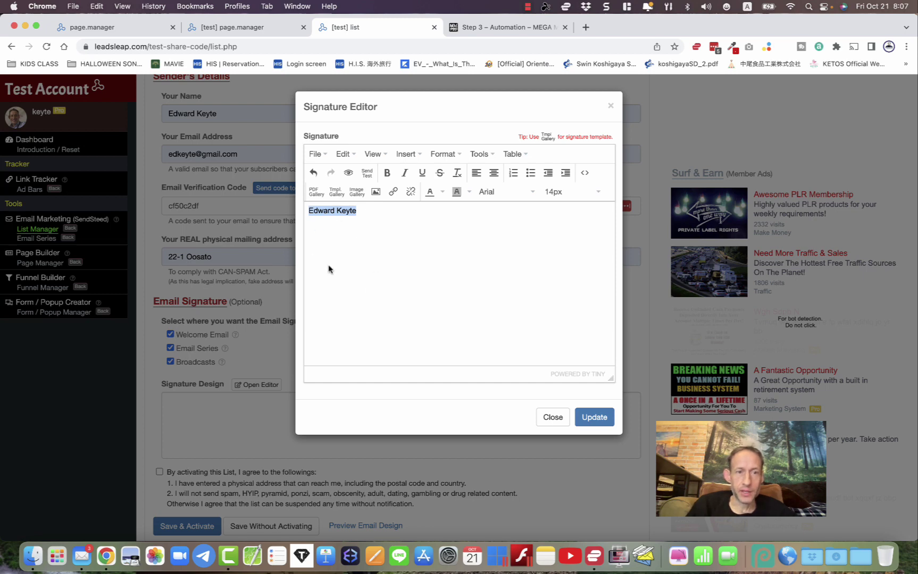
left_click(591, 411)
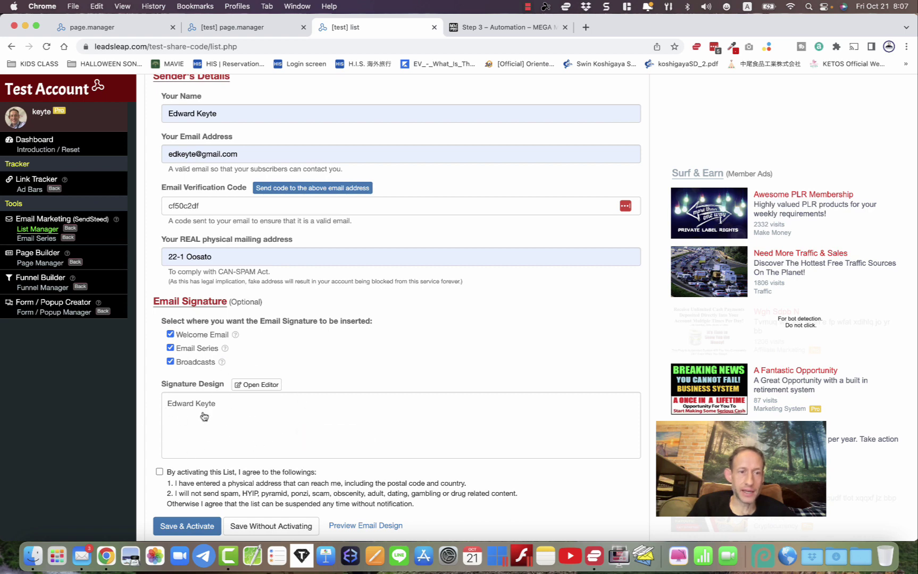
scroll(204, 416, "down", 2)
left_click(159, 435)
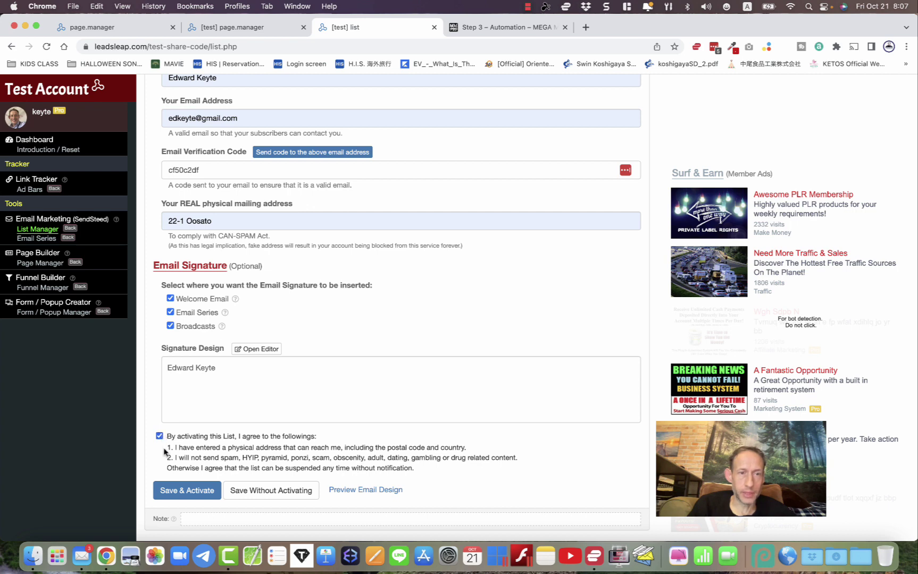
- Save and activate the 'mmp list' email list
scroll(207, 400, "up", 10)
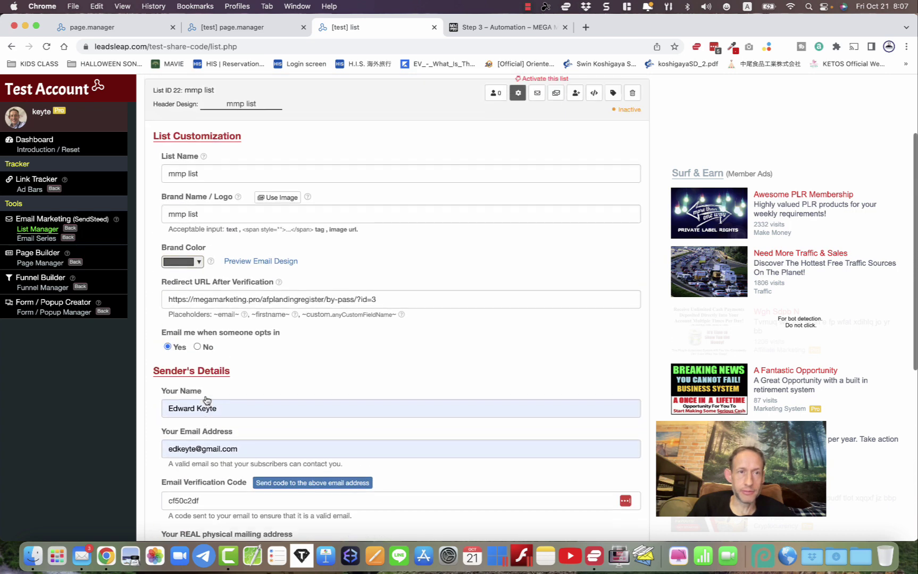
scroll(211, 318, "down", 10)
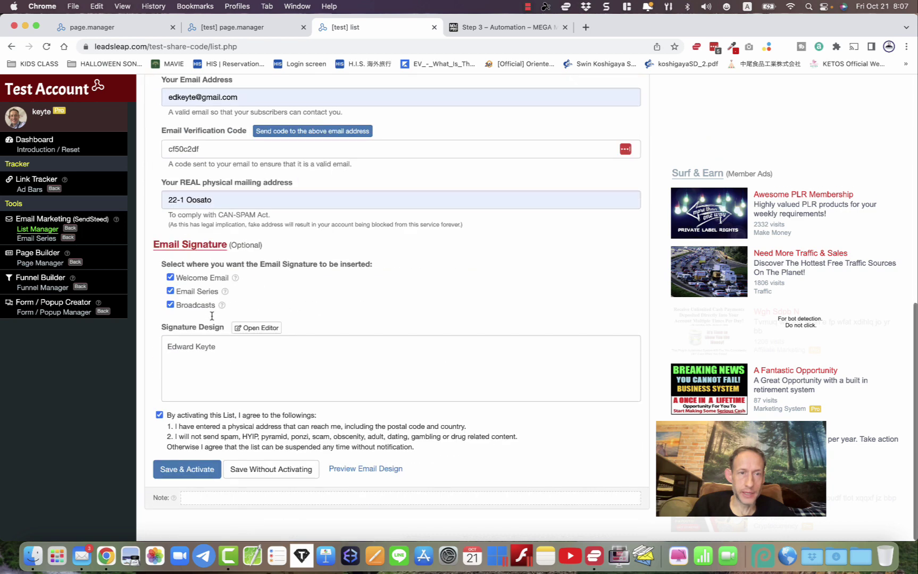
left_click(185, 490)
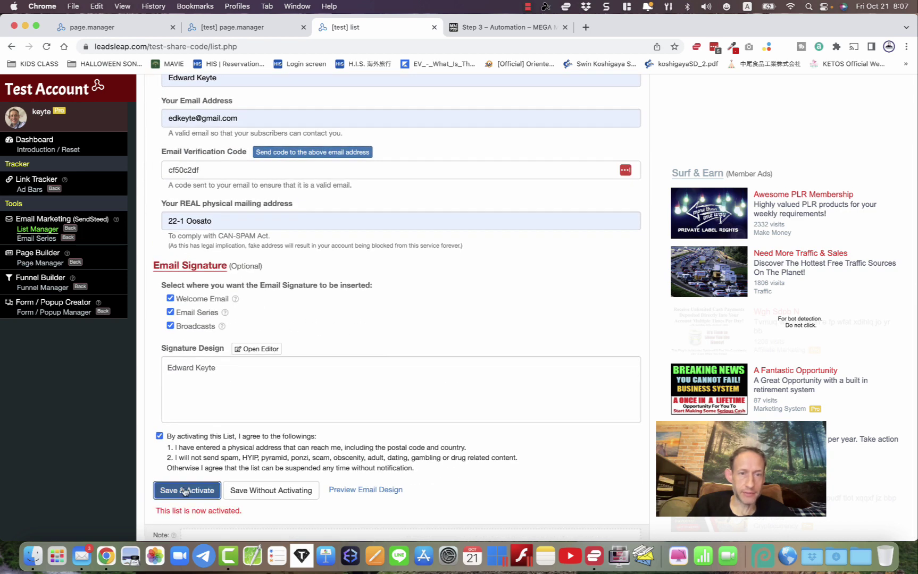
scroll(185, 490, "down", 1)
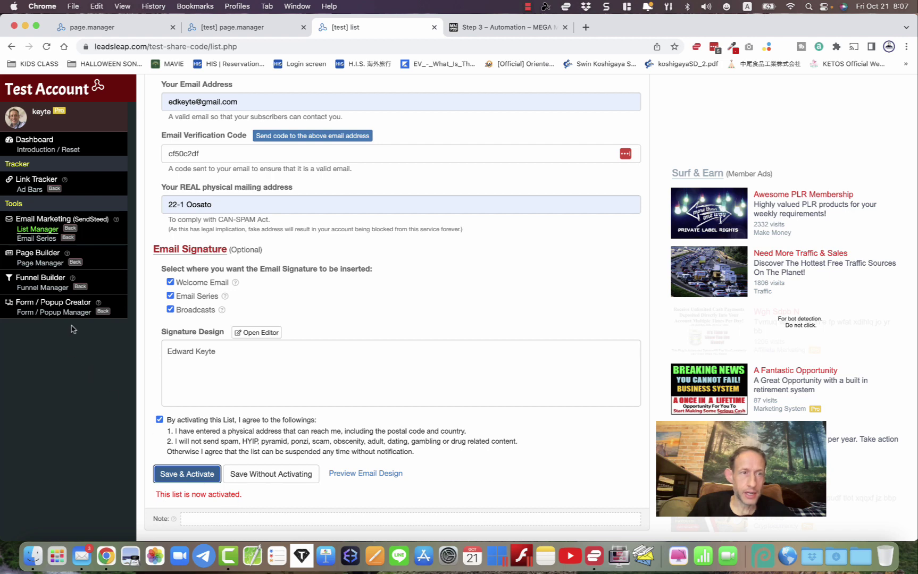
- Look at the mmp list's empty email series, then go back to Page Manager
left_click(29, 231)
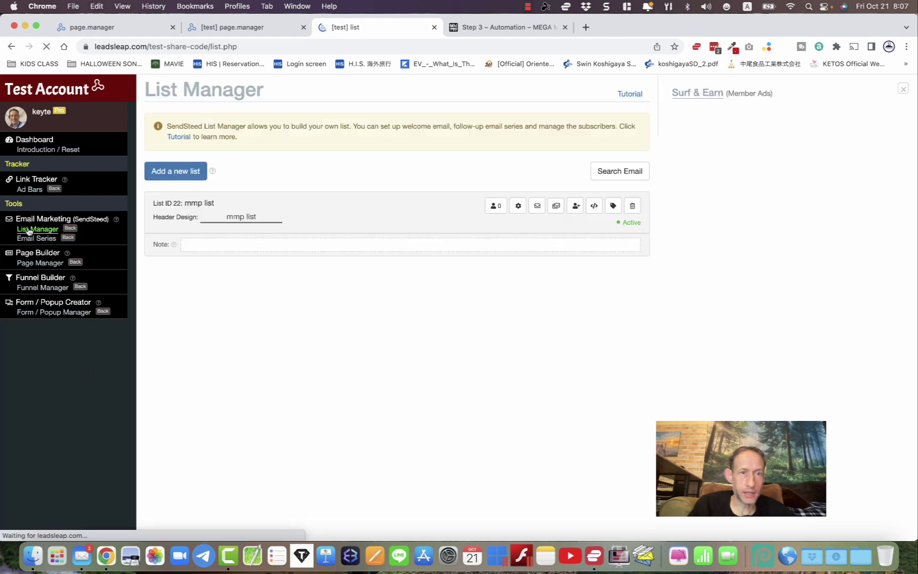
left_click(519, 213)
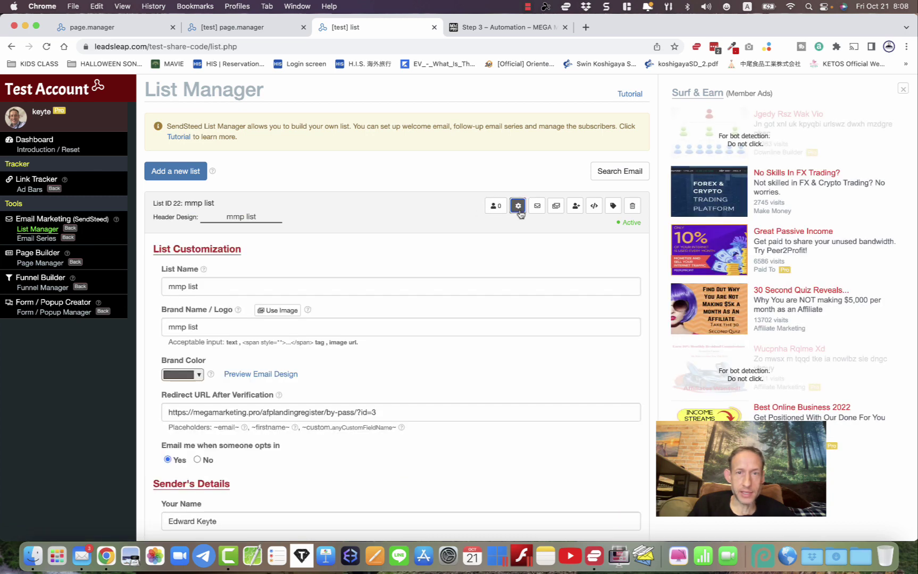
left_click(520, 213)
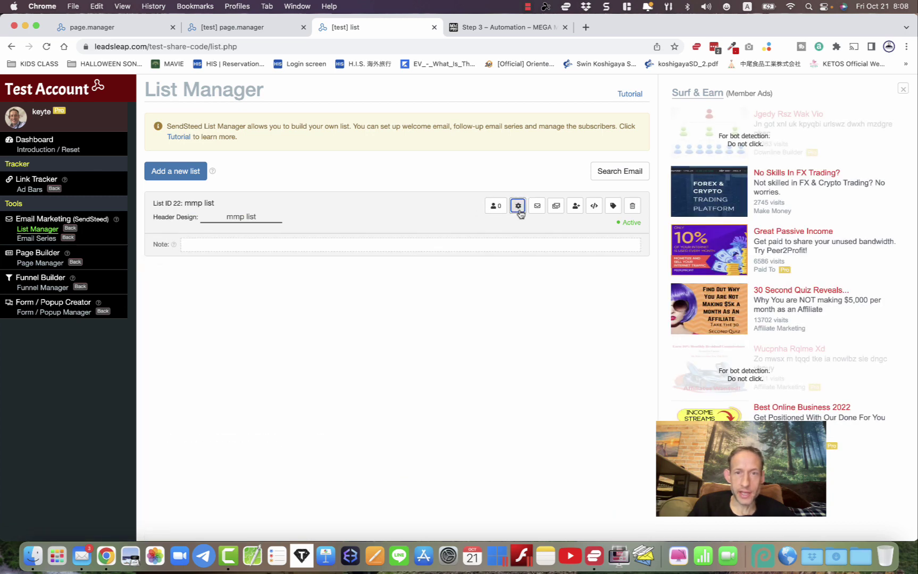
left_click(556, 207)
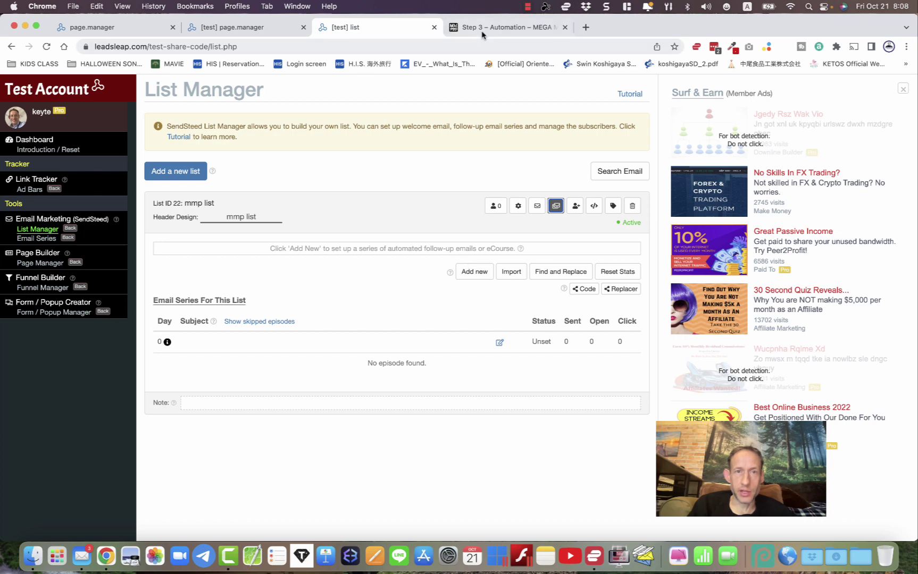
left_click(254, 29)
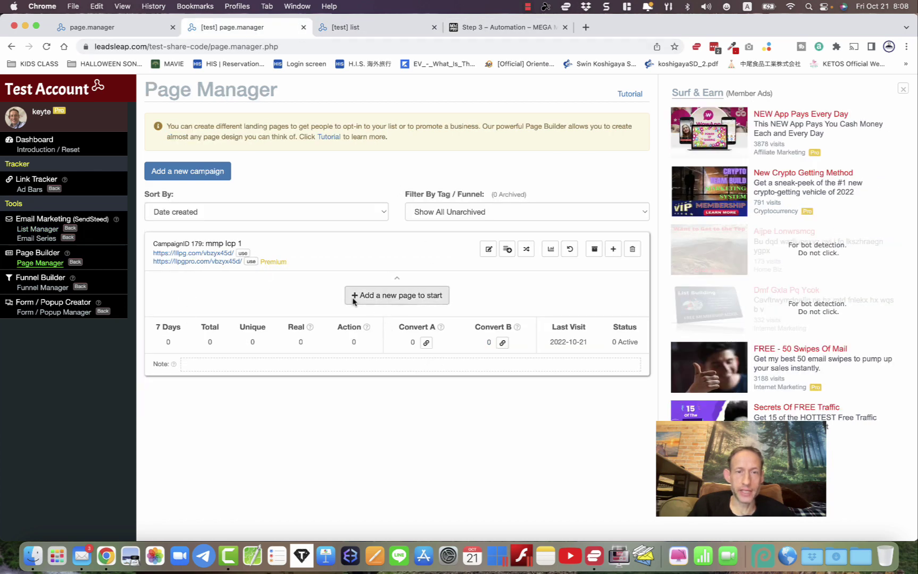
- Copy lead capture page 3's share code and start adding a page to campaign mmp lcp 1
left_click(480, 28)
scroll(450, 253, "up", 10)
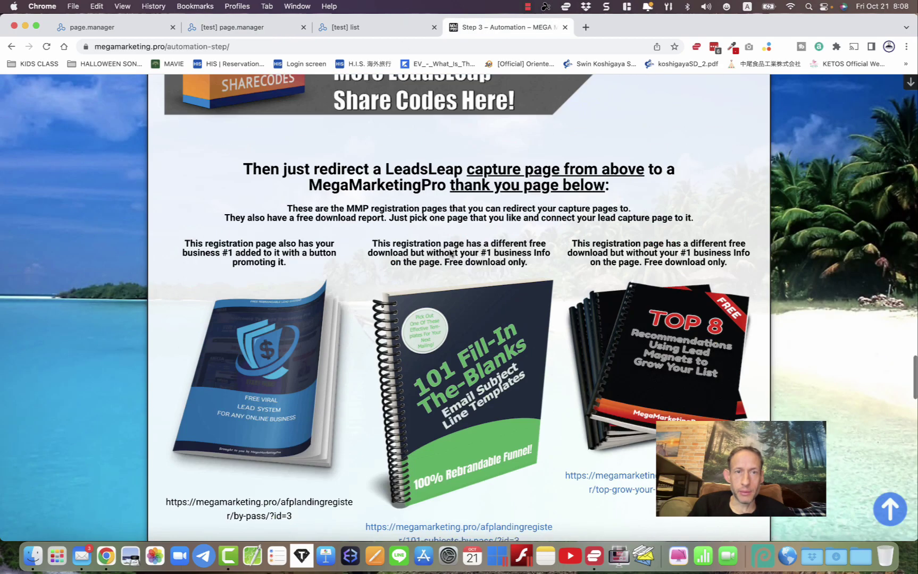
scroll(449, 253, "up", 2)
scroll(449, 250, "up", 1)
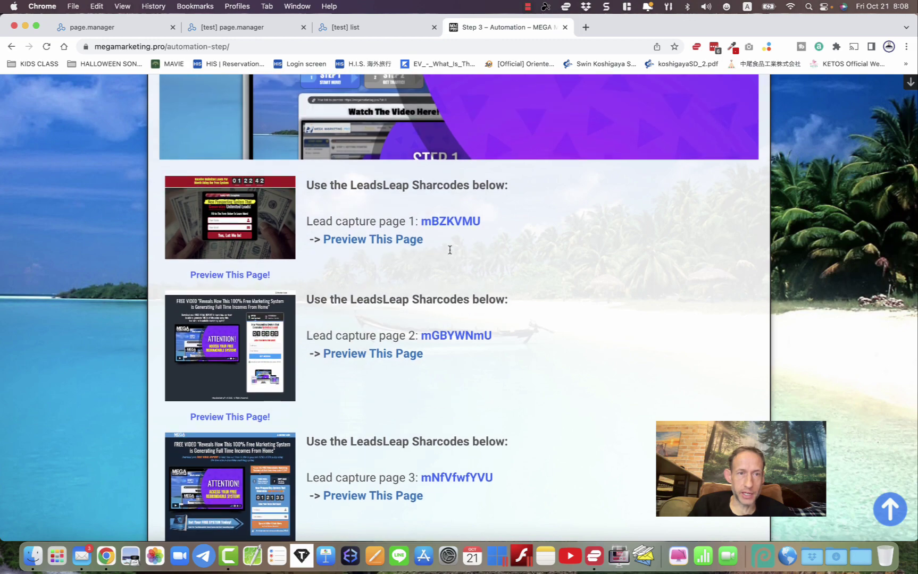
scroll(450, 250, "down", 3)
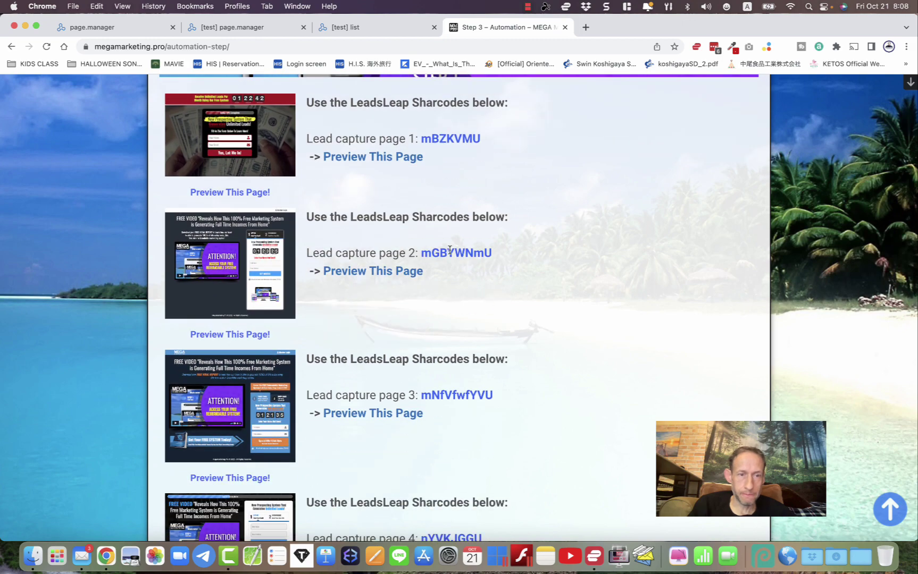
double_click(448, 397)
right_click(448, 398)
left_click(460, 403)
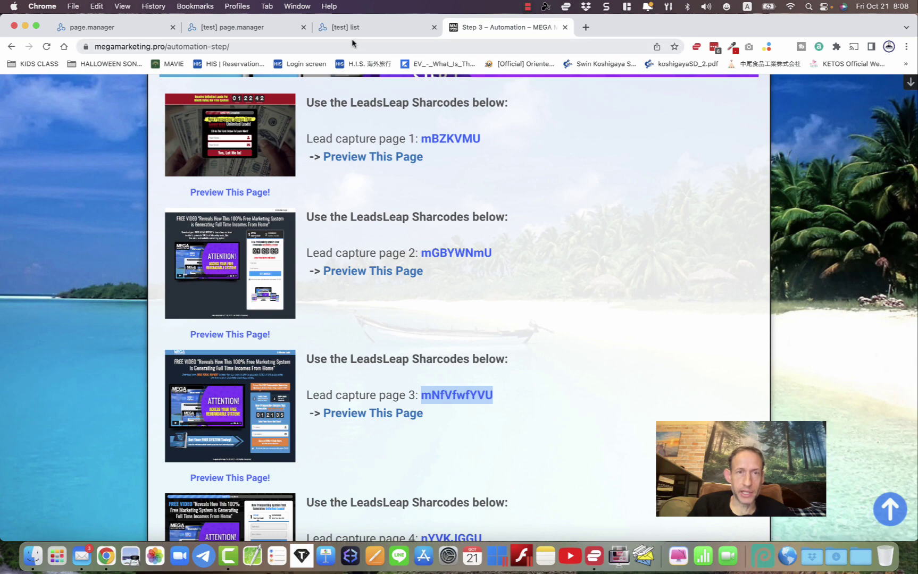
left_click(243, 29)
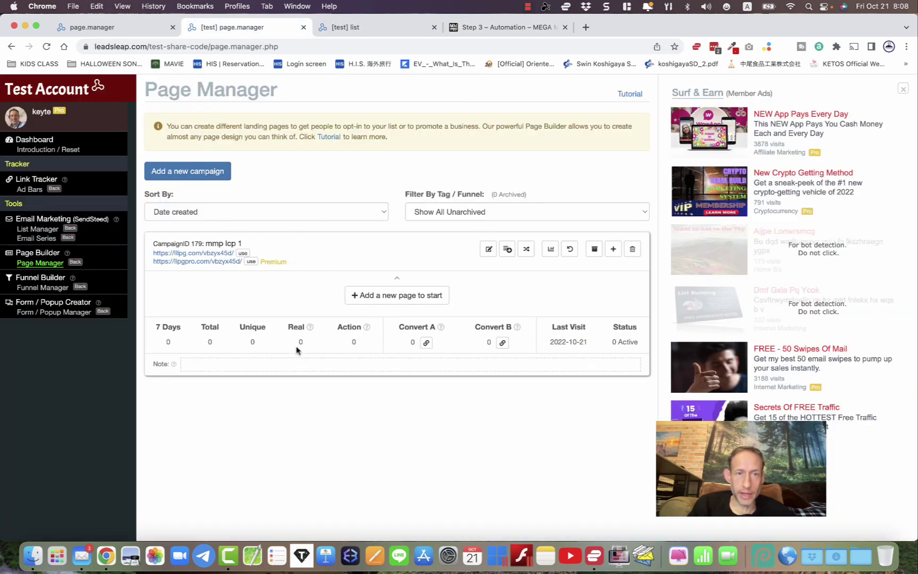
left_click(409, 296)
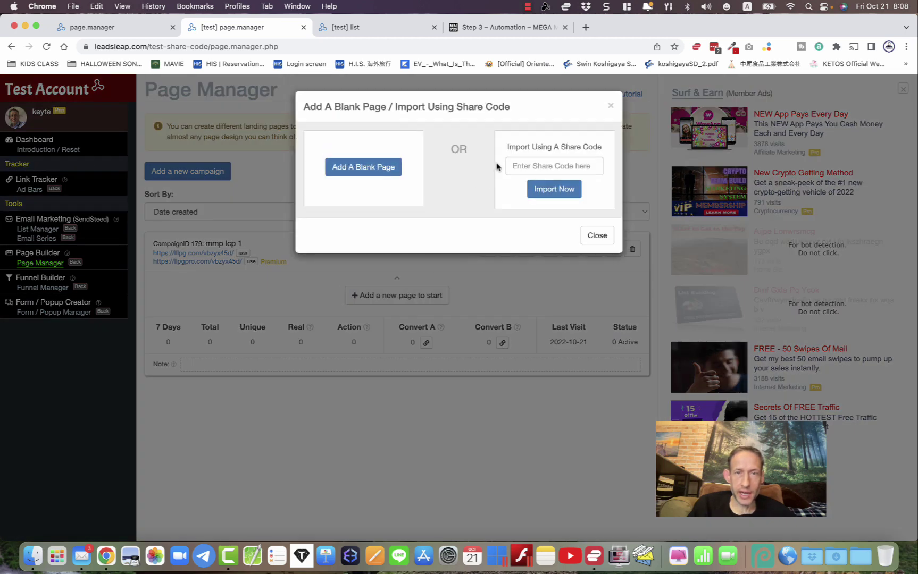
- Paste the copied share code into LeadsLeap and import the page
right_click(516, 166)
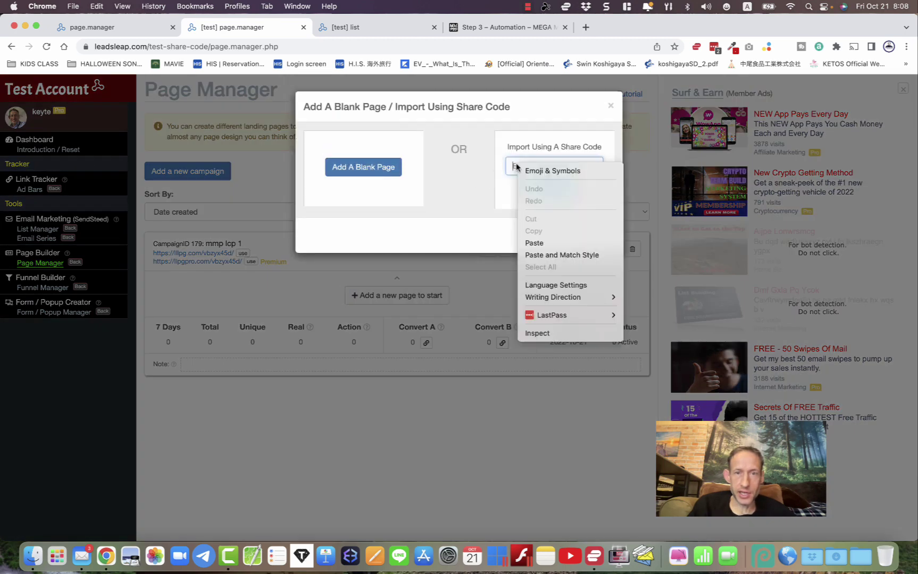
left_click(533, 243)
left_click(546, 190)
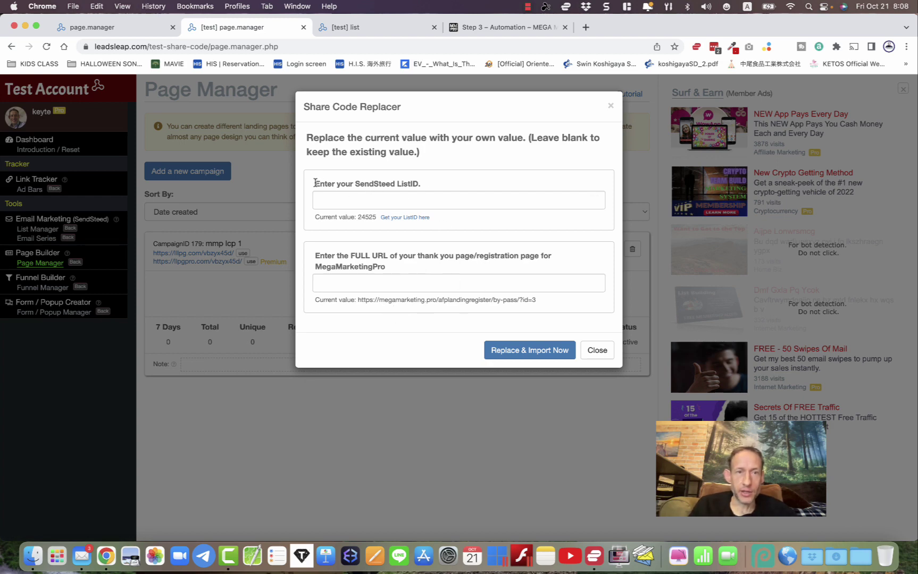
left_click_drag(314, 183, 422, 183)
left_click(432, 180)
- Copy List ID 22 from List Manager into the SendSteed ListID field
left_click(363, 27)
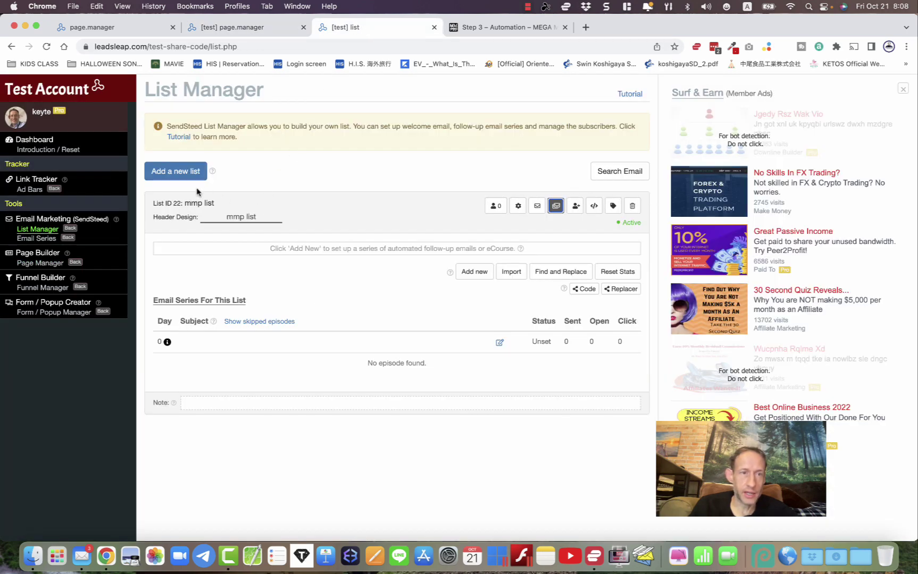
double_click(176, 203)
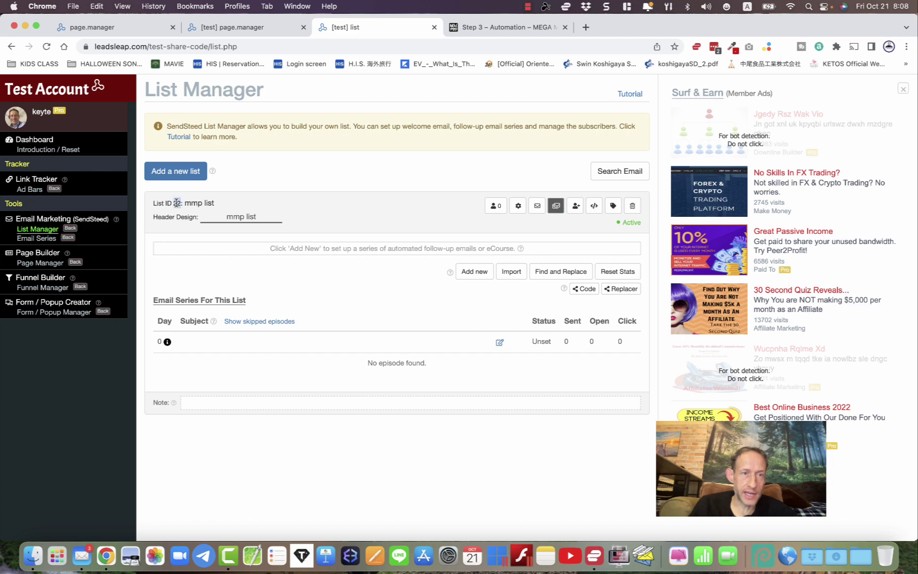
right_click(176, 204)
left_click(189, 228)
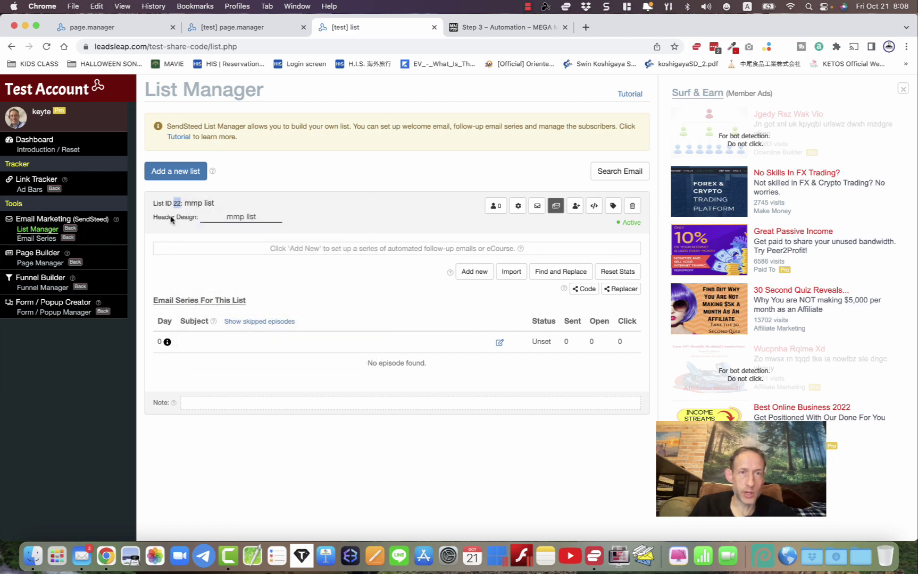
left_click(225, 33)
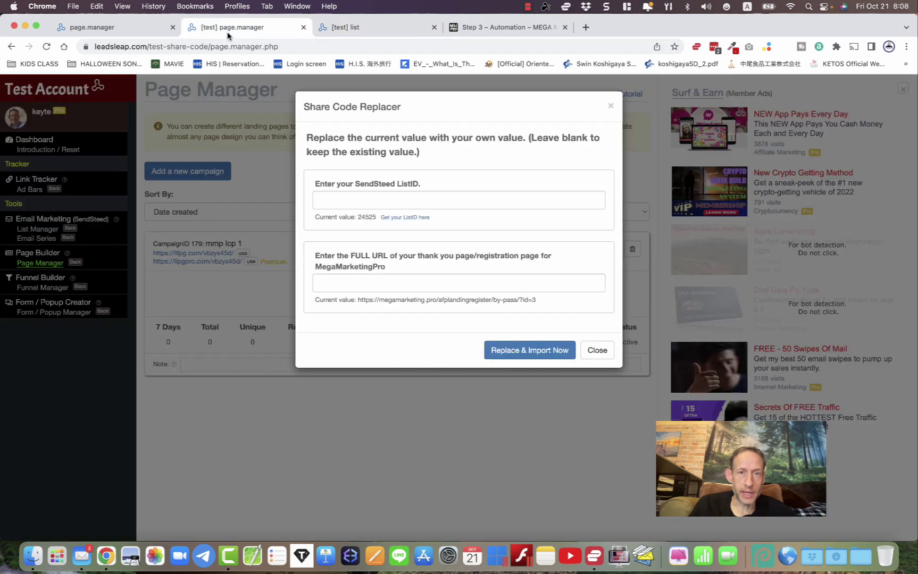
right_click(328, 202)
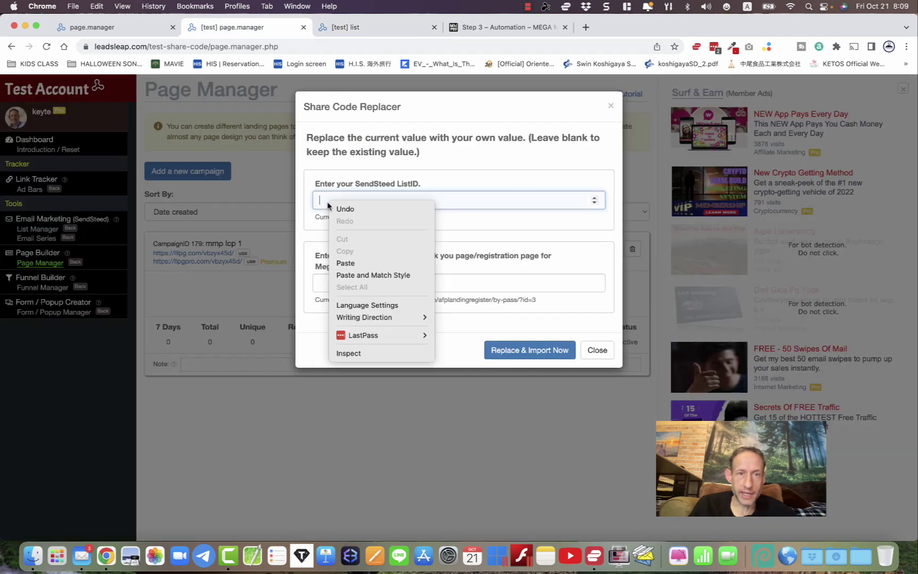
left_click(350, 263)
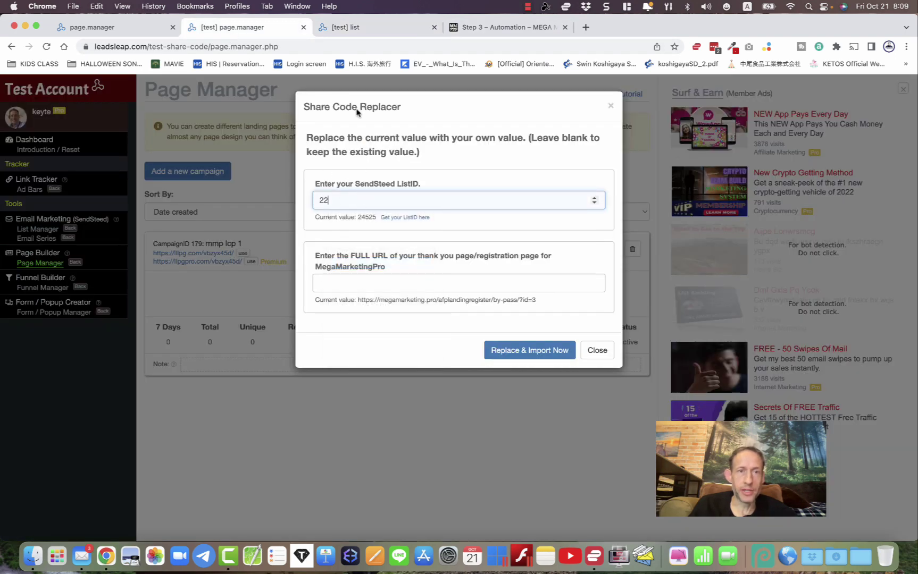
left_click(343, 28)
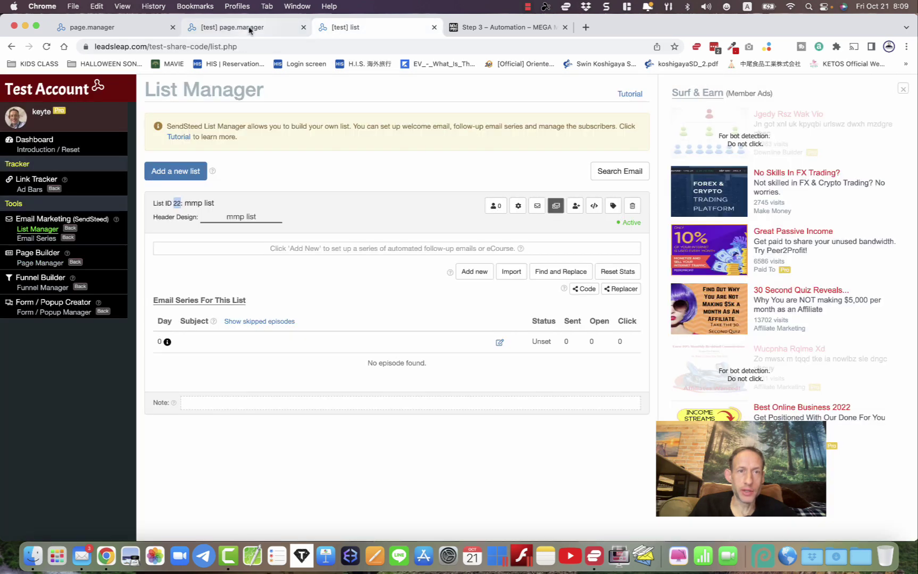
left_click(247, 28)
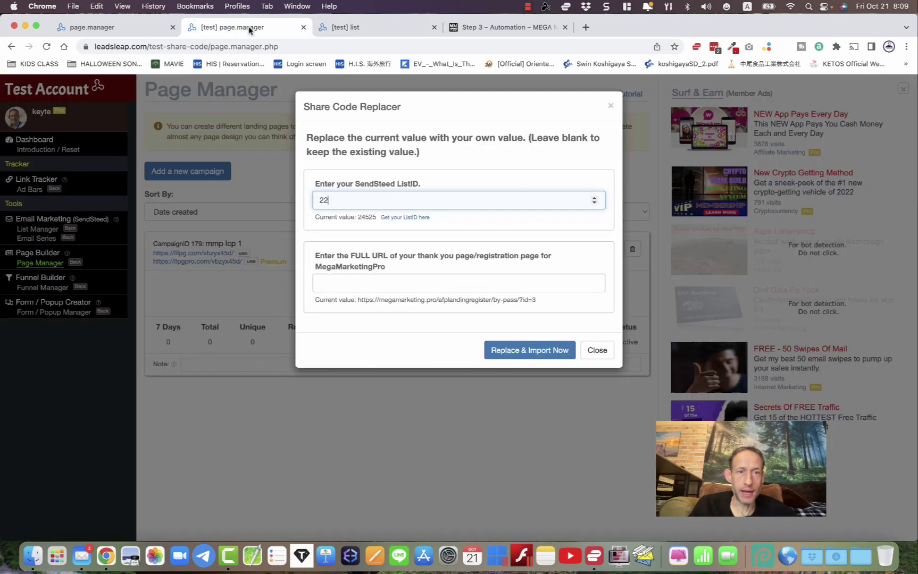
left_click(396, 218)
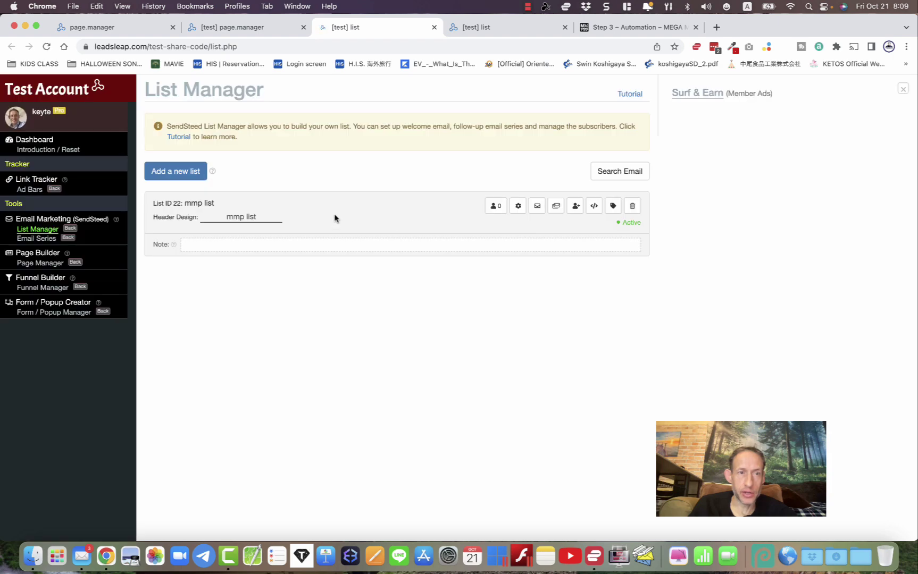
left_click(434, 27)
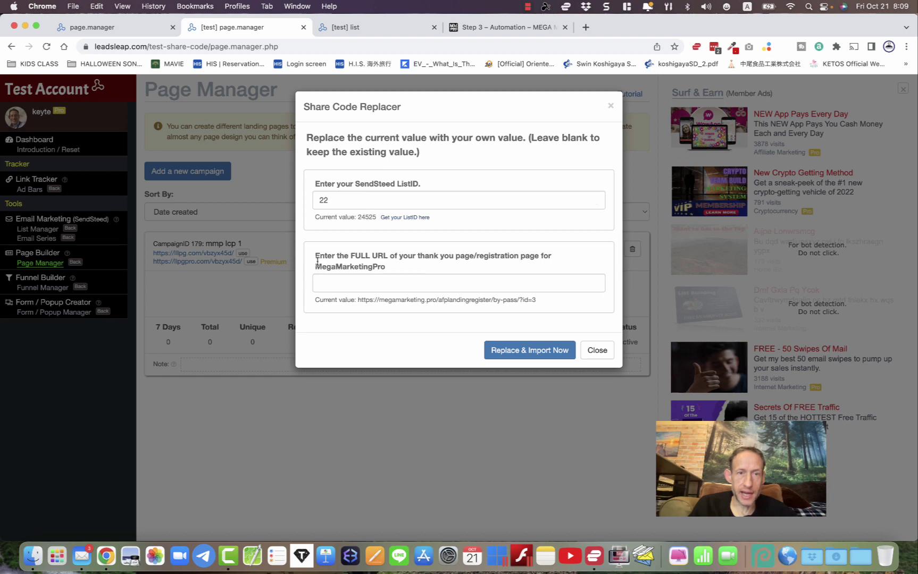
left_click_drag(314, 257, 394, 271)
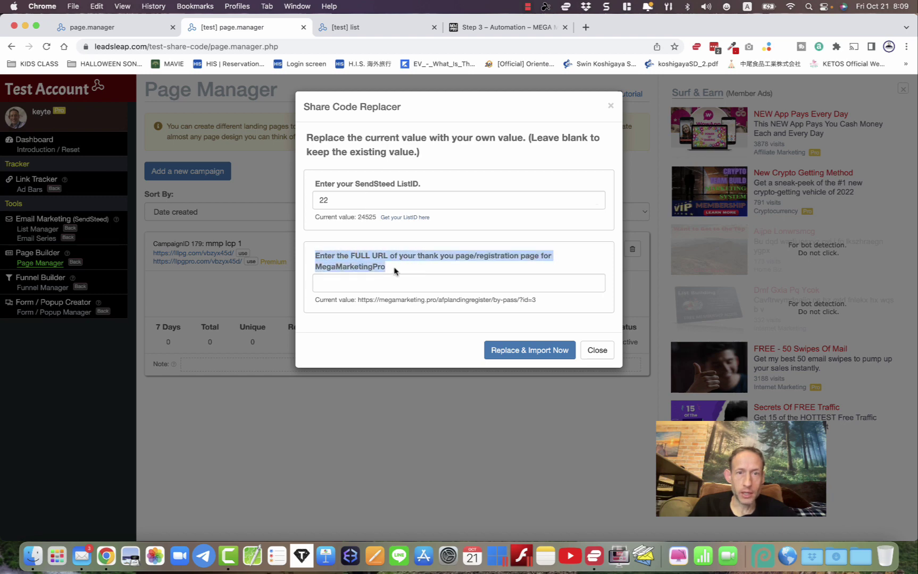
- Copy the by-pass registration page URL from the Step 3 automation page
left_click(394, 270)
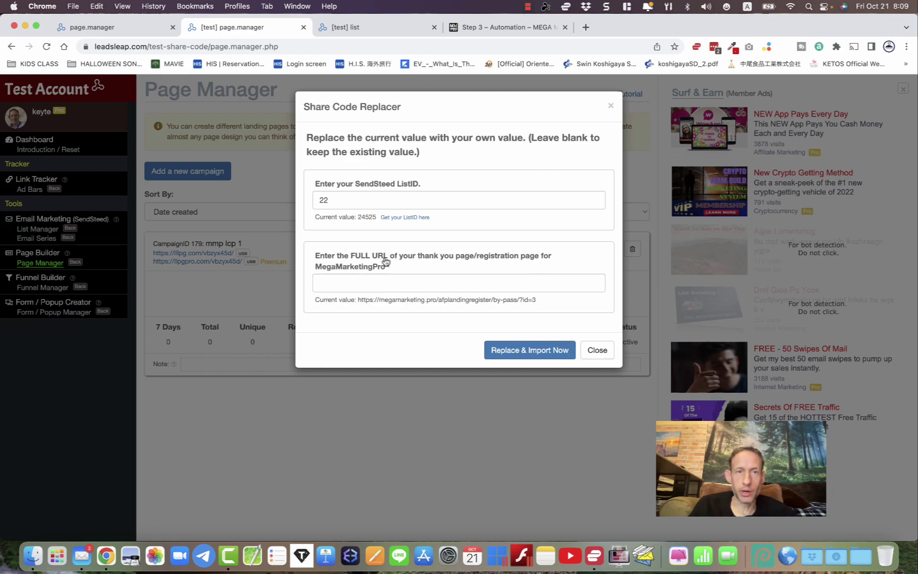
left_click(473, 24)
scroll(386, 280, "down", 20)
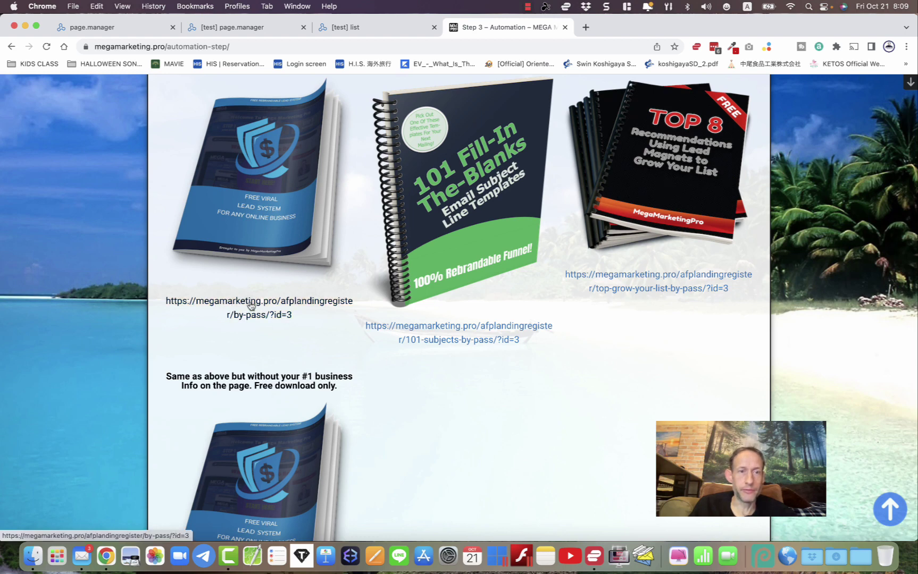
right_click(248, 303)
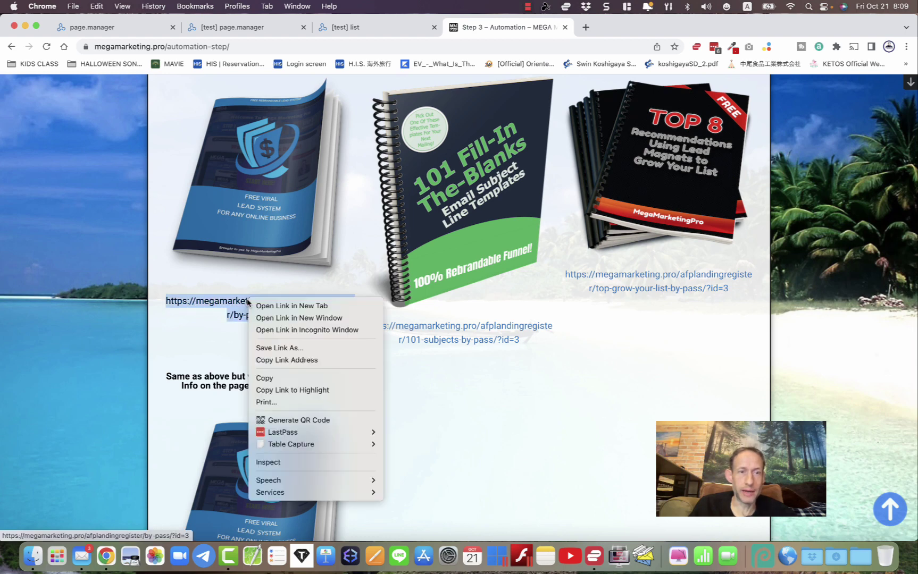
left_click(268, 360)
scroll(268, 367, "up", 15)
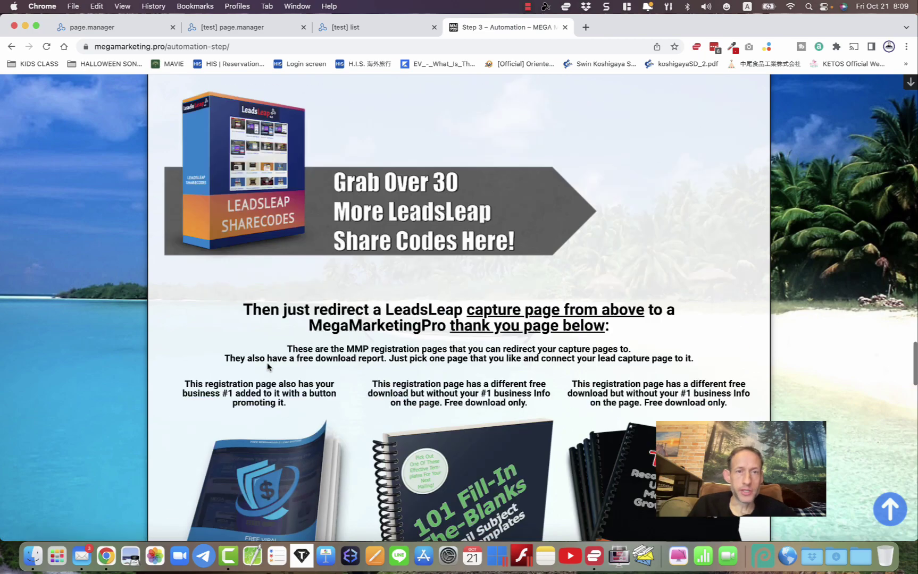
scroll(268, 367, "up", 15)
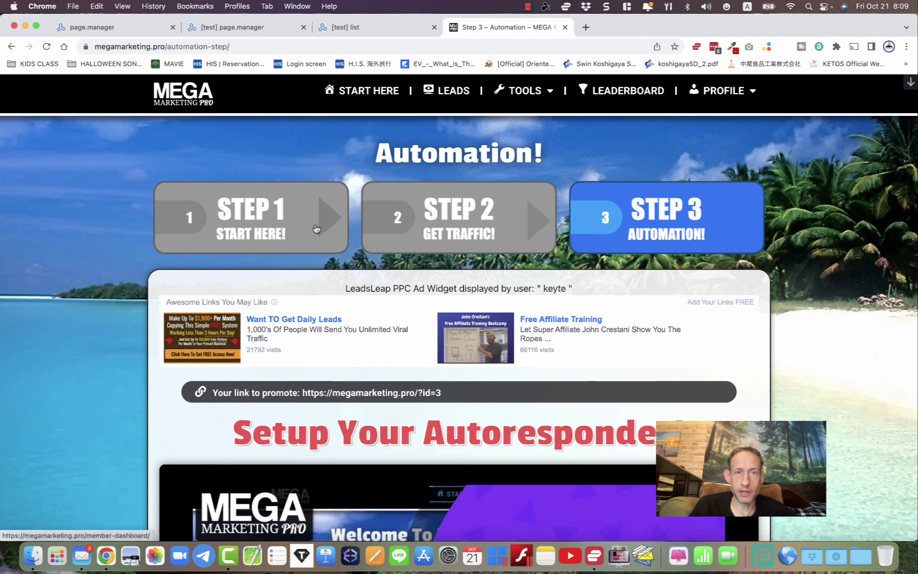
scroll(316, 228, "down", 20)
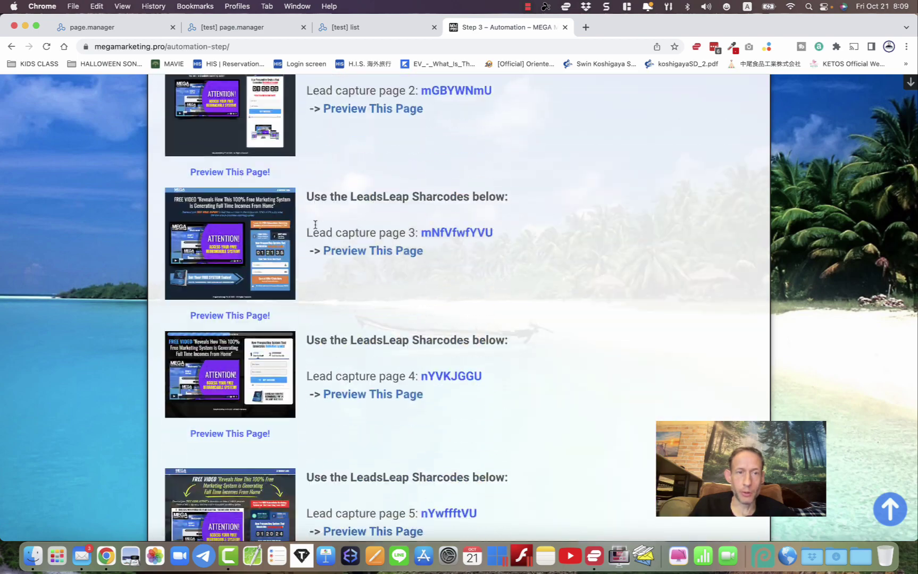
scroll(315, 224, "down", 20)
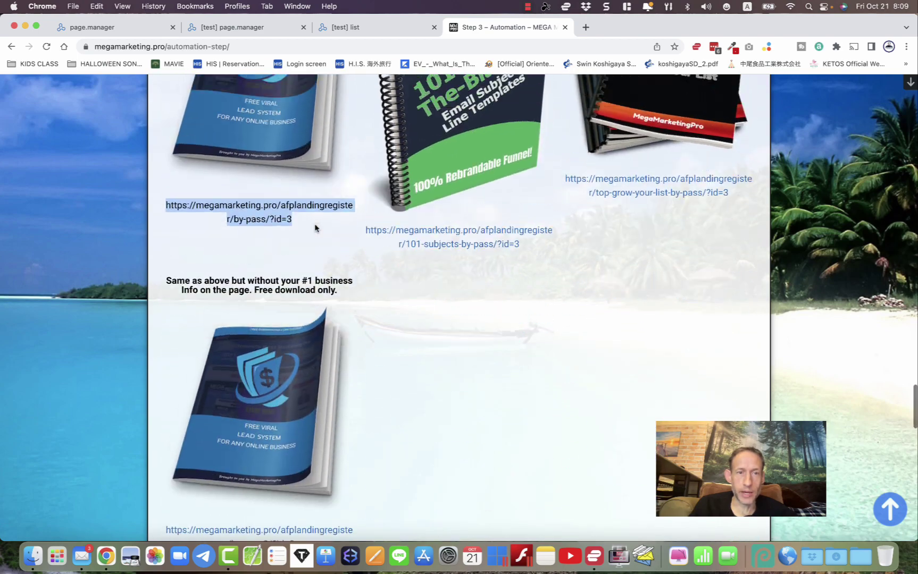
scroll(315, 229, "up", 2)
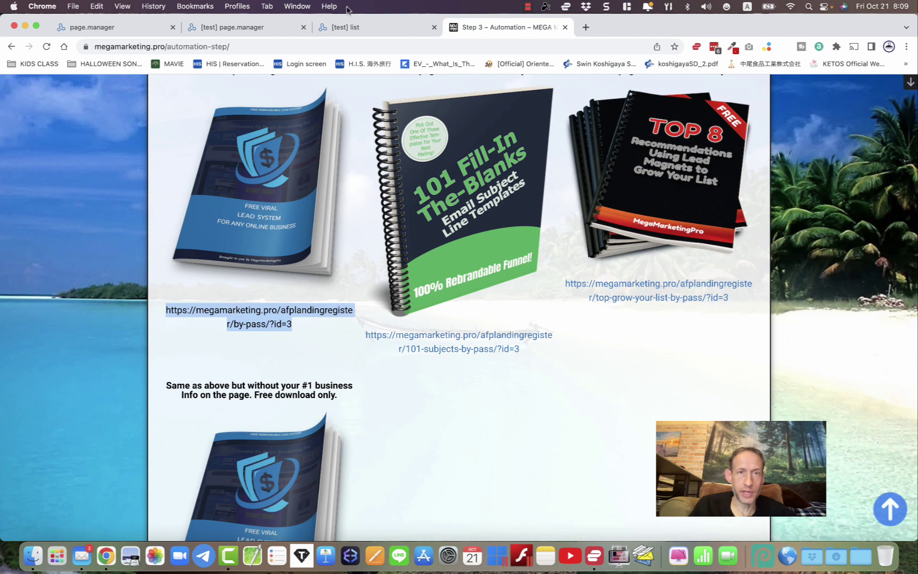
- Paste the registration URL as the thank-you URL and import Page 202 with ListID 22
left_click(243, 27)
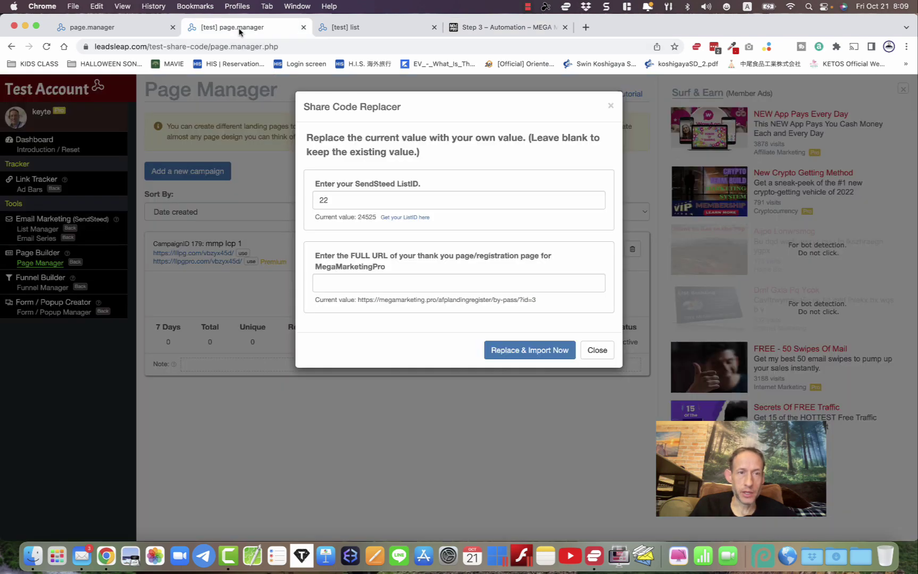
right_click(330, 280)
left_click(352, 364)
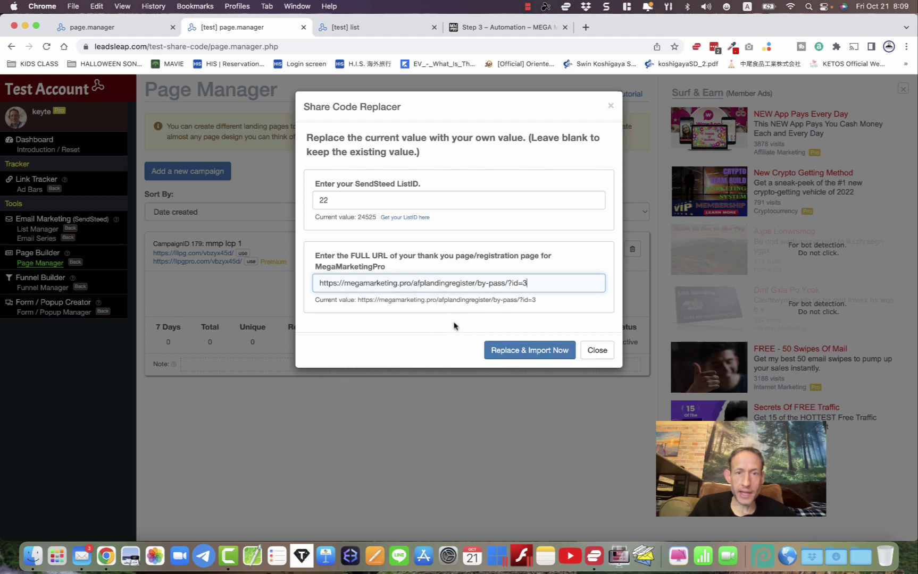
left_click(519, 351)
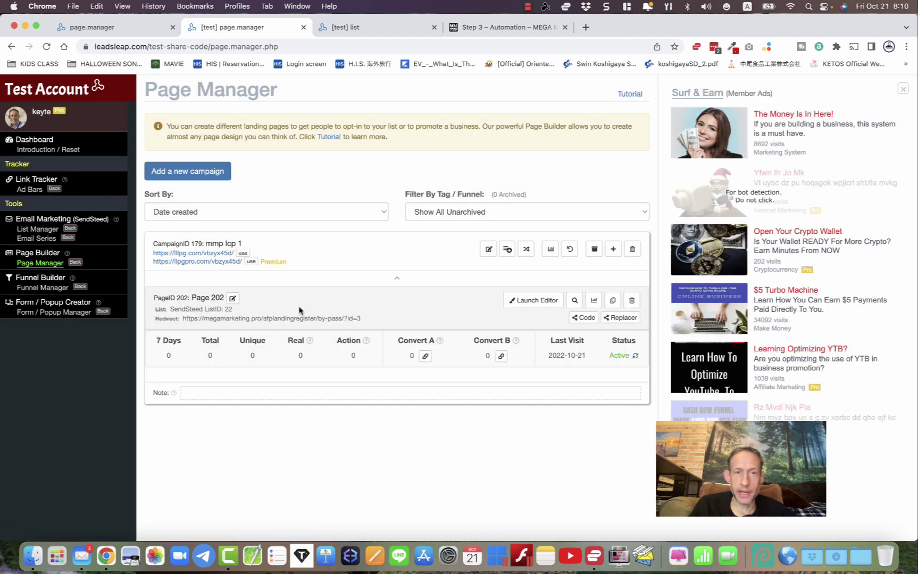
- Bring up List Manager on the mmp list, List ID 22
left_click(368, 33)
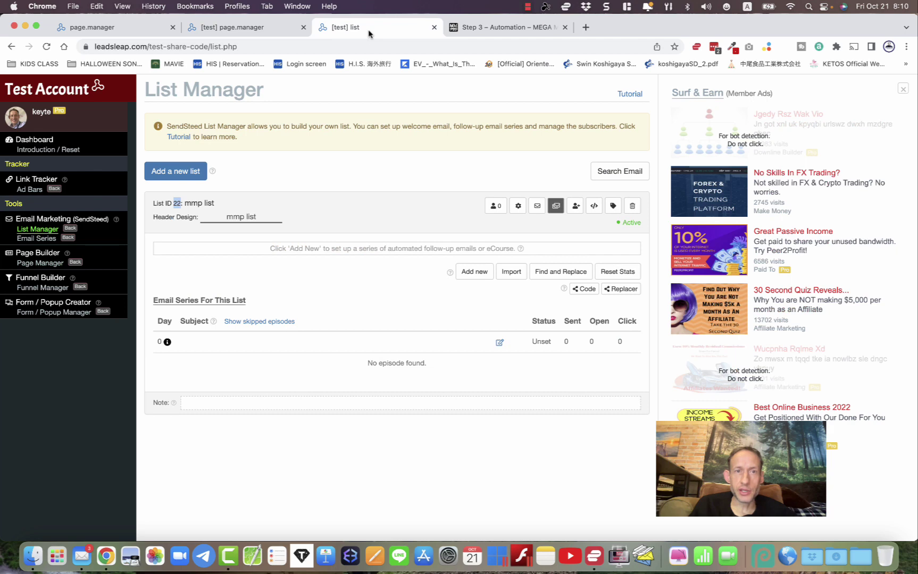
left_click(407, 219)
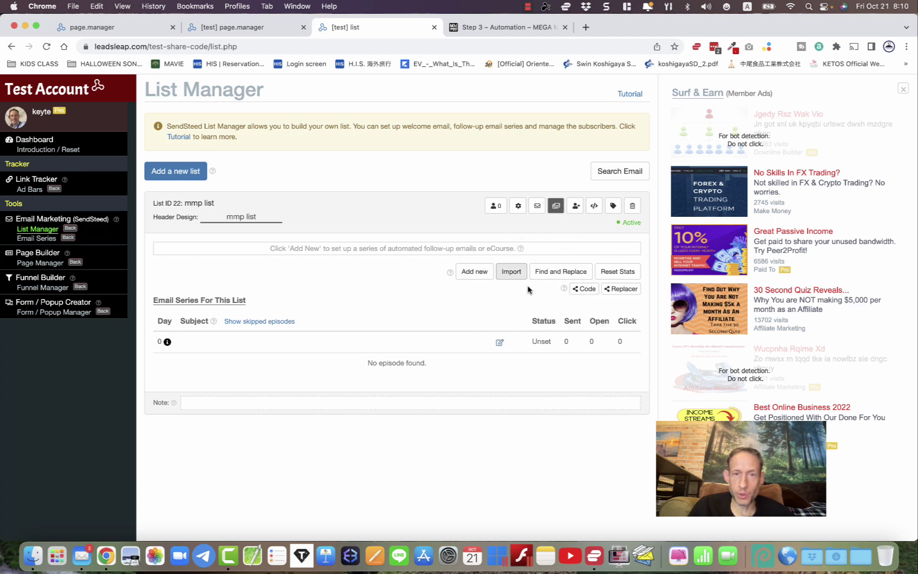
left_click(508, 274)
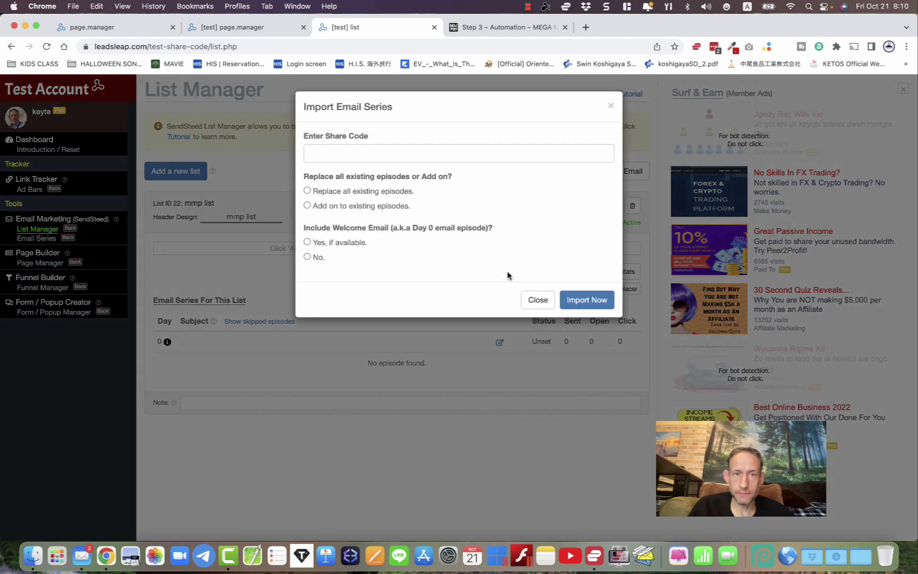
left_click(494, 27)
scroll(379, 253, "up", 7)
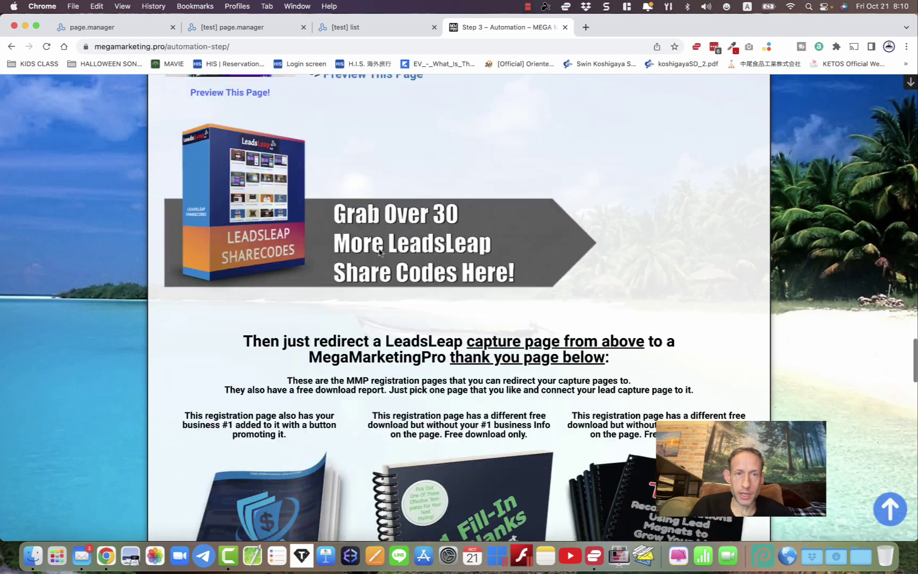
scroll(380, 252, "down", 10)
scroll(379, 253, "down", 10)
scroll(379, 252, "up", 3)
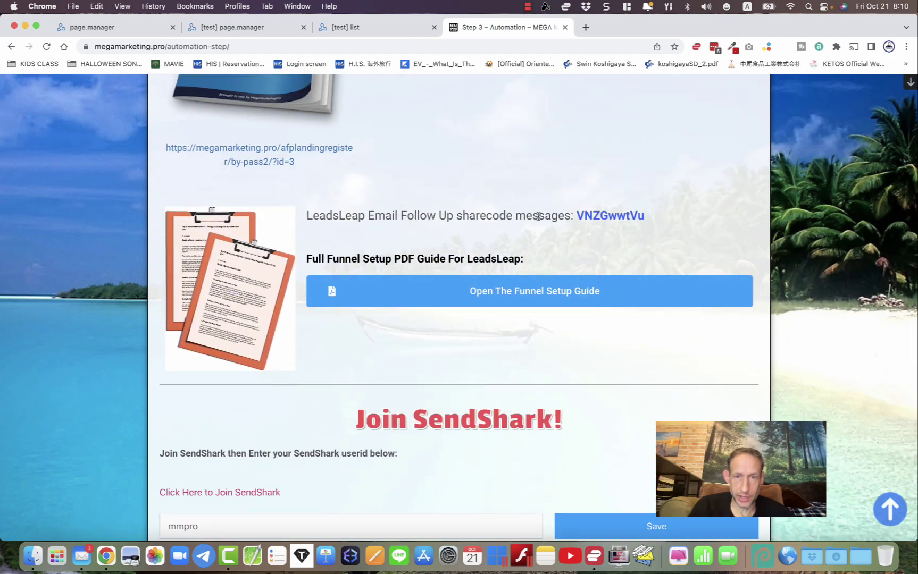
right_click(597, 218)
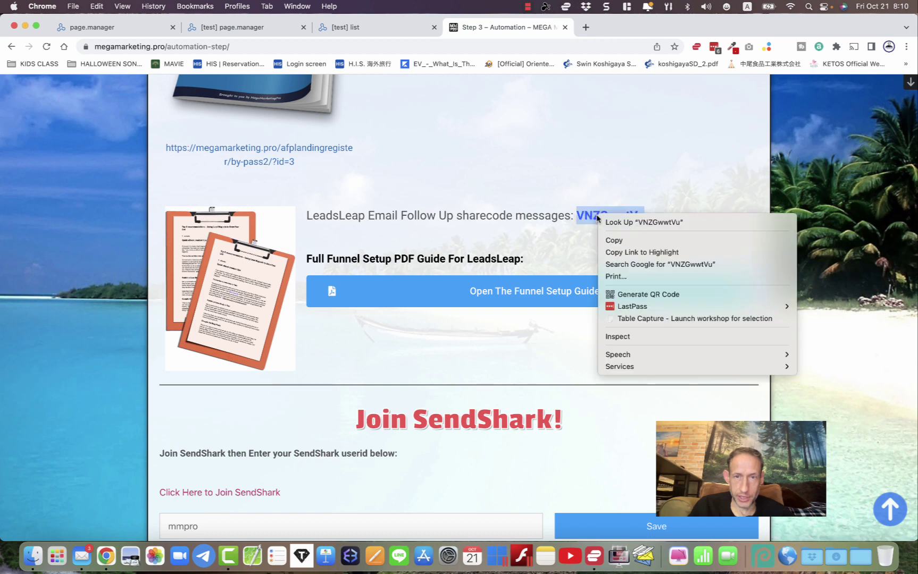
left_click(612, 239)
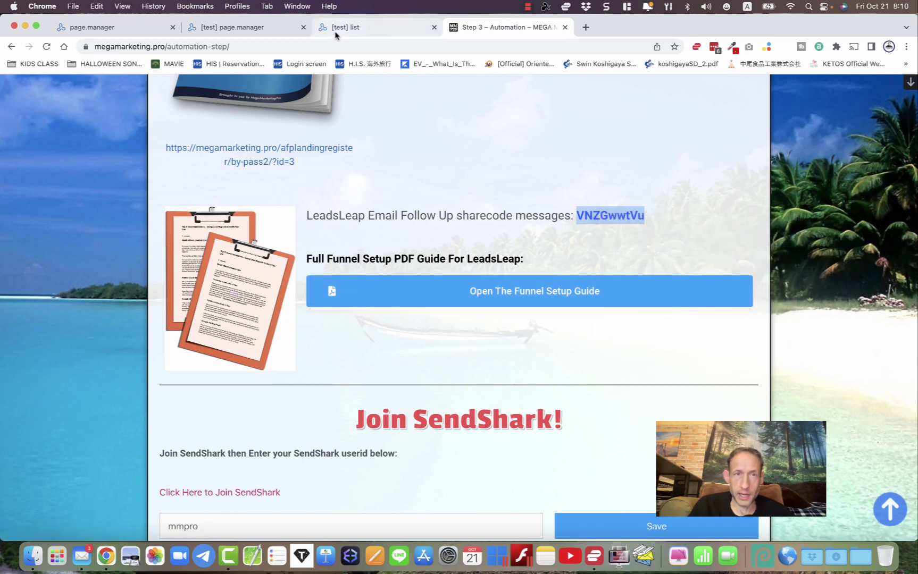
left_click(335, 34)
right_click(321, 149)
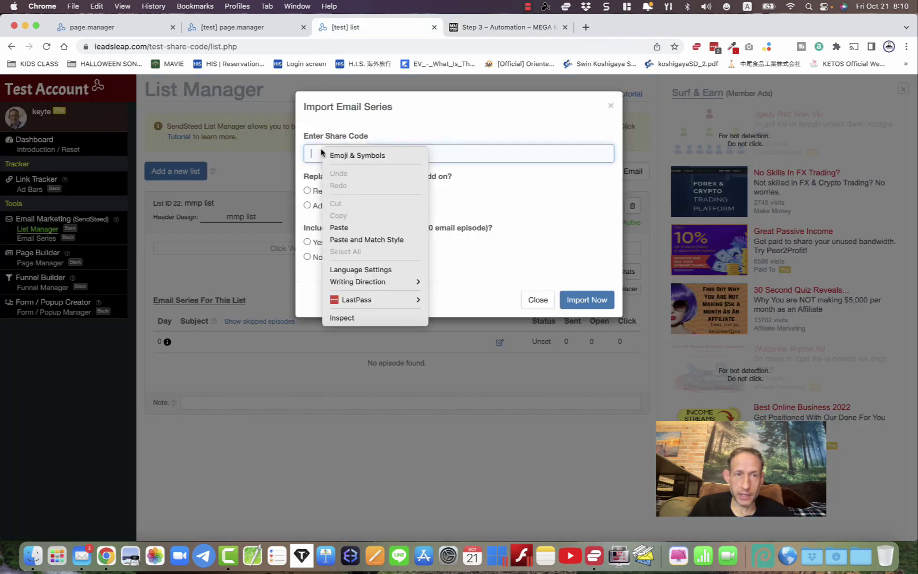
left_click(340, 227)
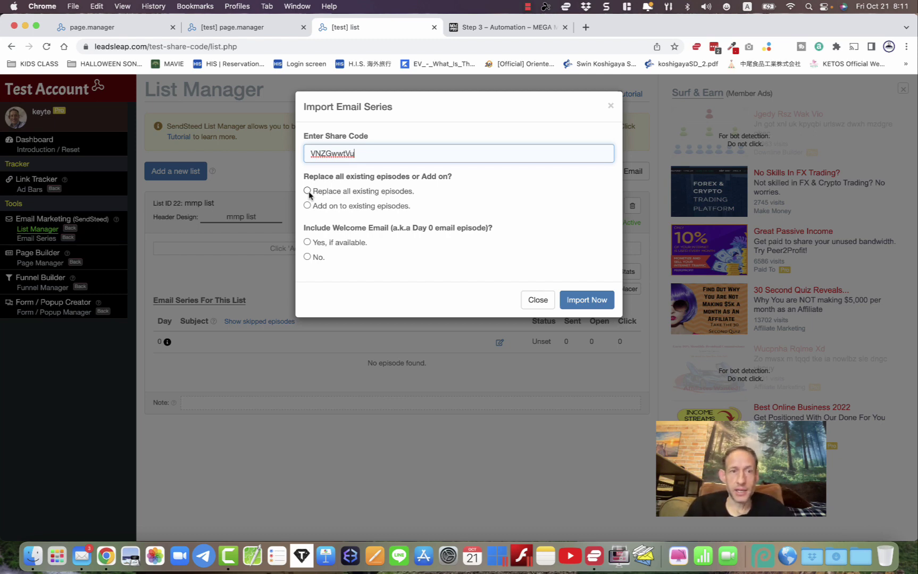
left_click(309, 192)
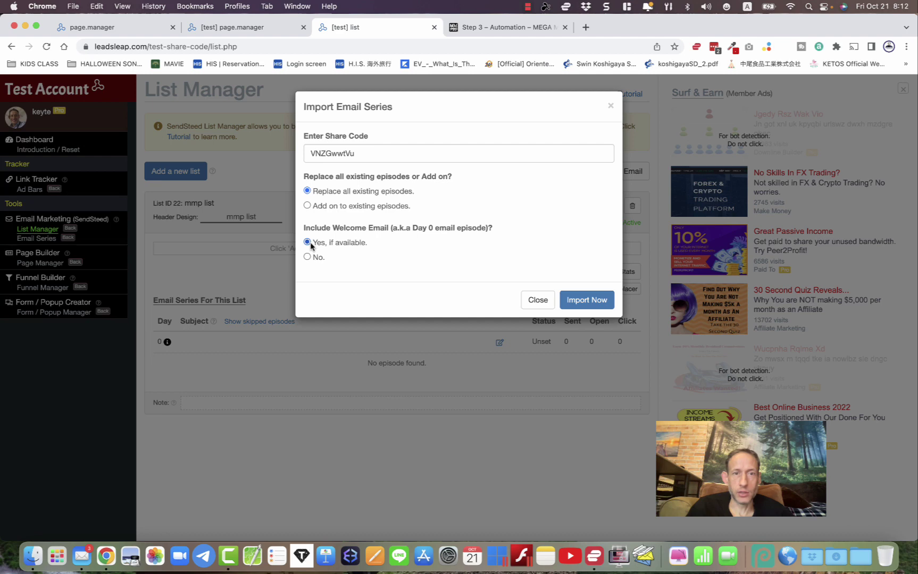
left_click(583, 301)
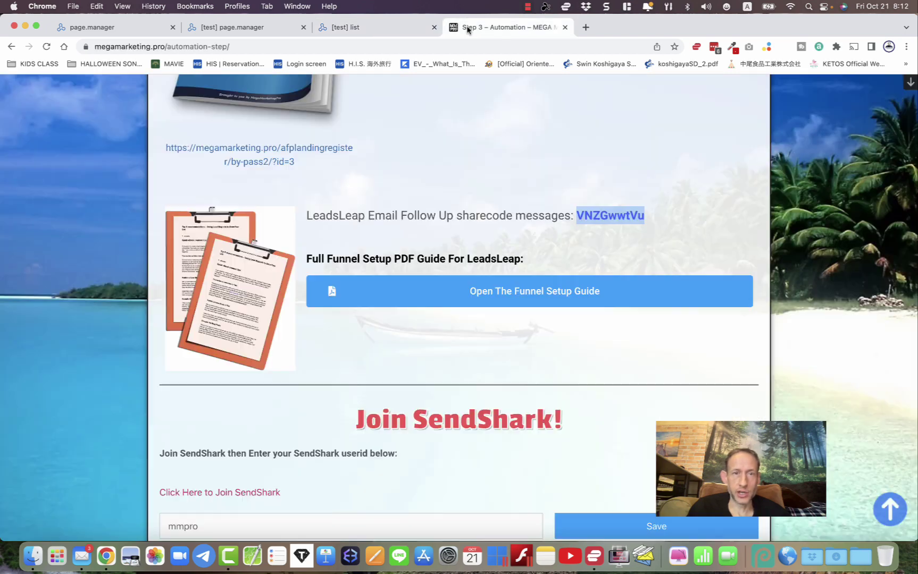
- Copy the first registration page link from the Step 3 automation page
left_click(467, 28)
scroll(365, 231, "up", 10)
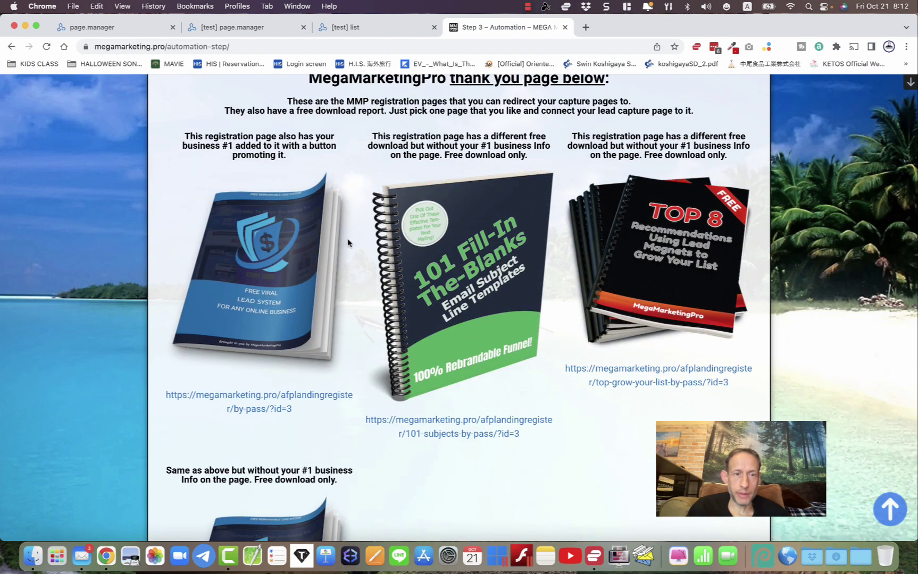
right_click(200, 397)
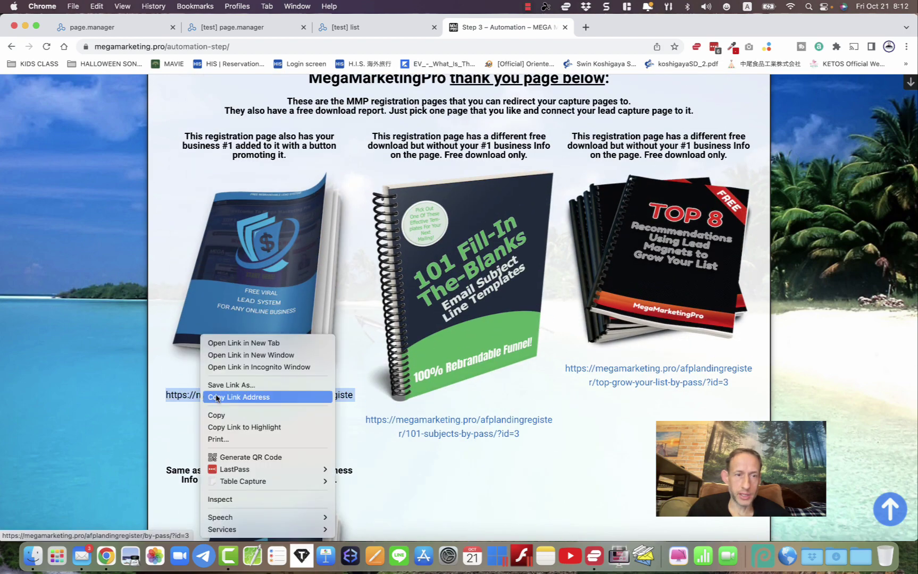
left_click(236, 397)
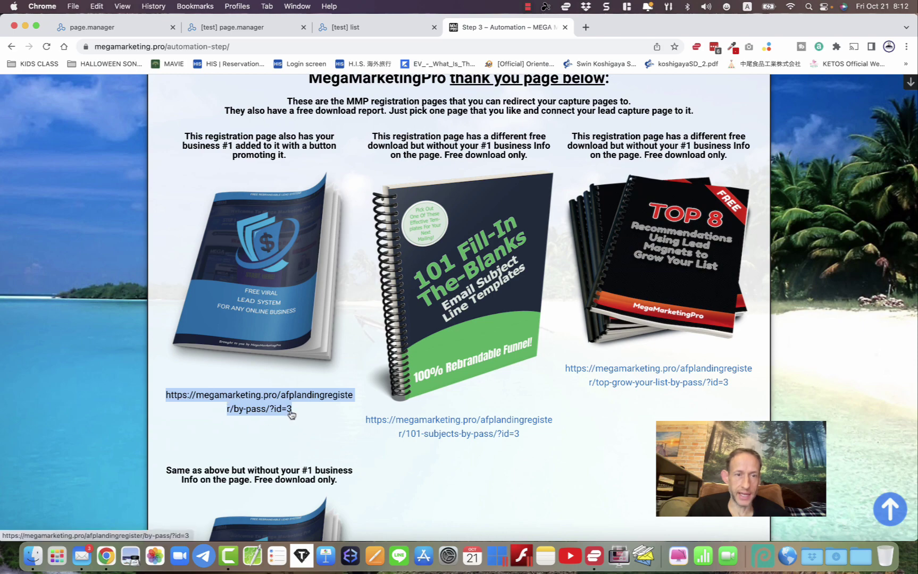
- Paste the registration URL, enter your email address, and import the email series
left_click(335, 31)
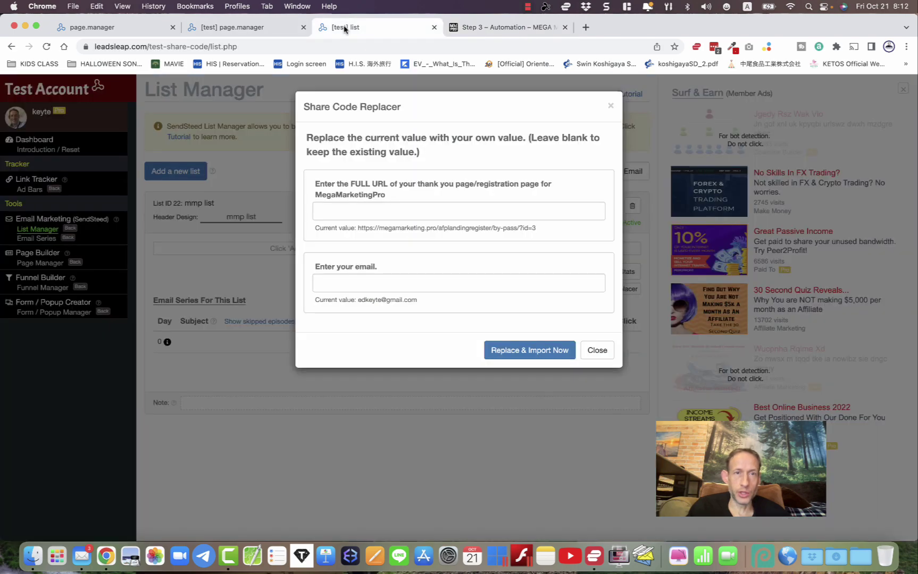
right_click(344, 210)
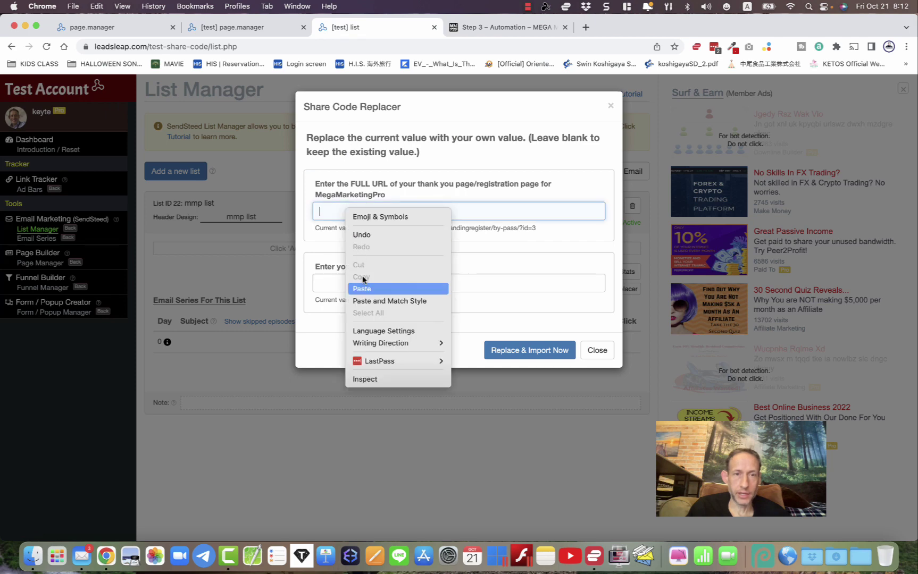
left_click(363, 287)
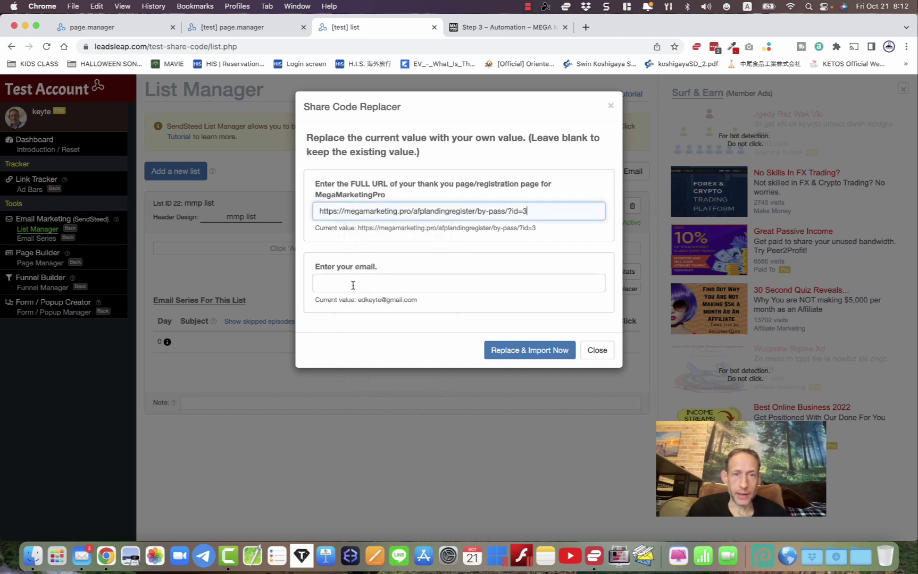
left_click(363, 287)
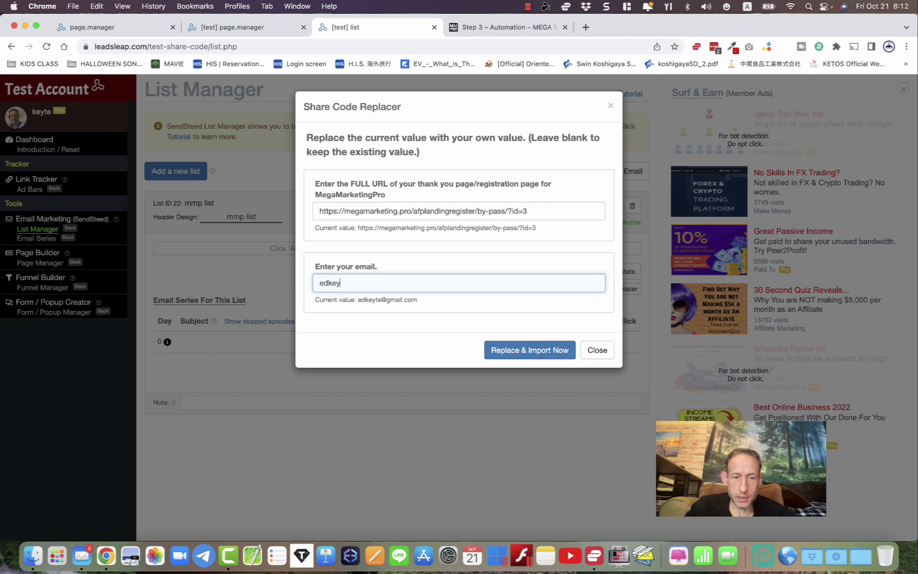
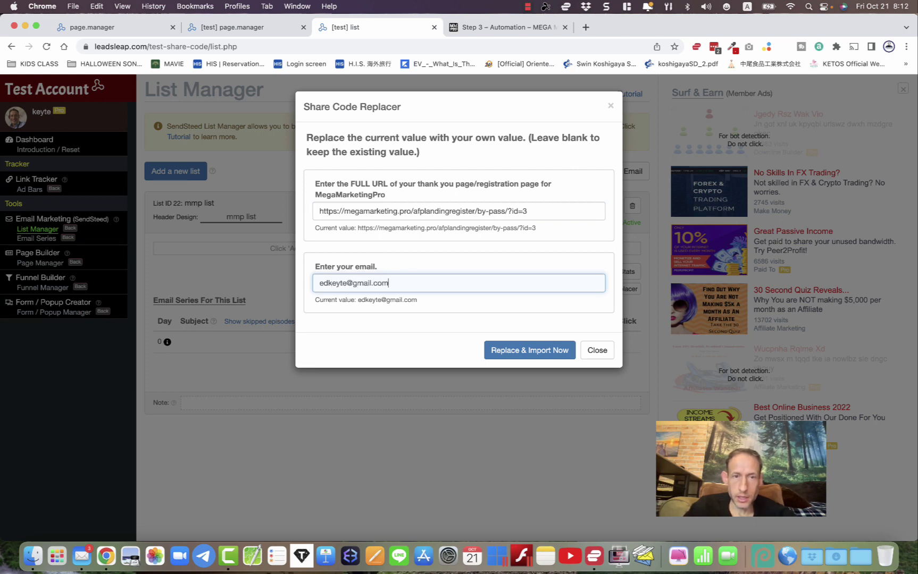
left_click(529, 355)
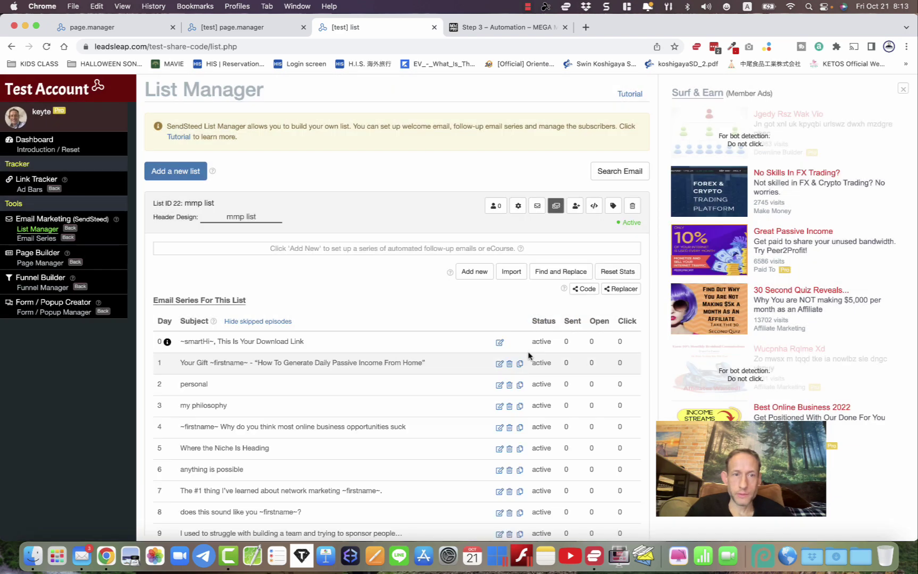
- Review the mmp list's Day 0–11 episodes, opening and closing the Day 3 'my philosophy' episode
scroll(529, 356, "down", 4)
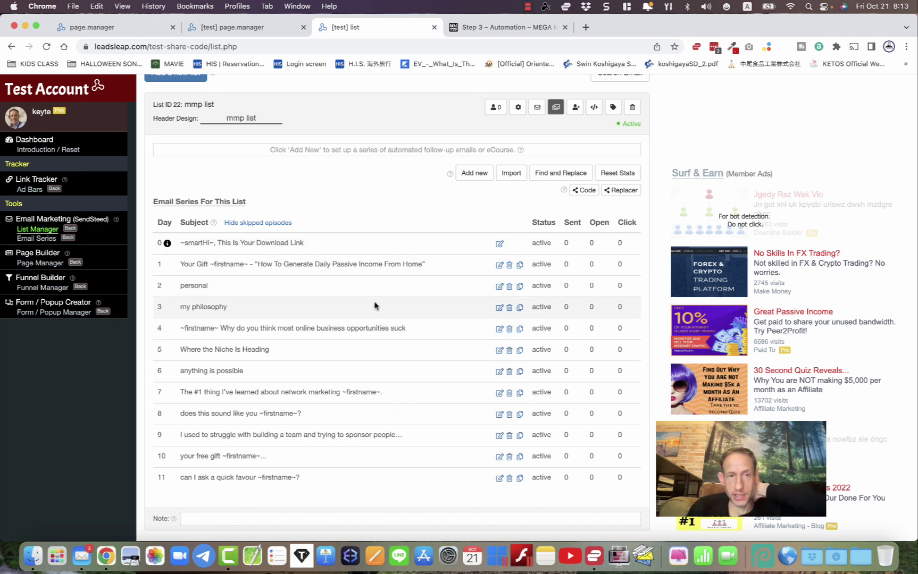
left_click(499, 308)
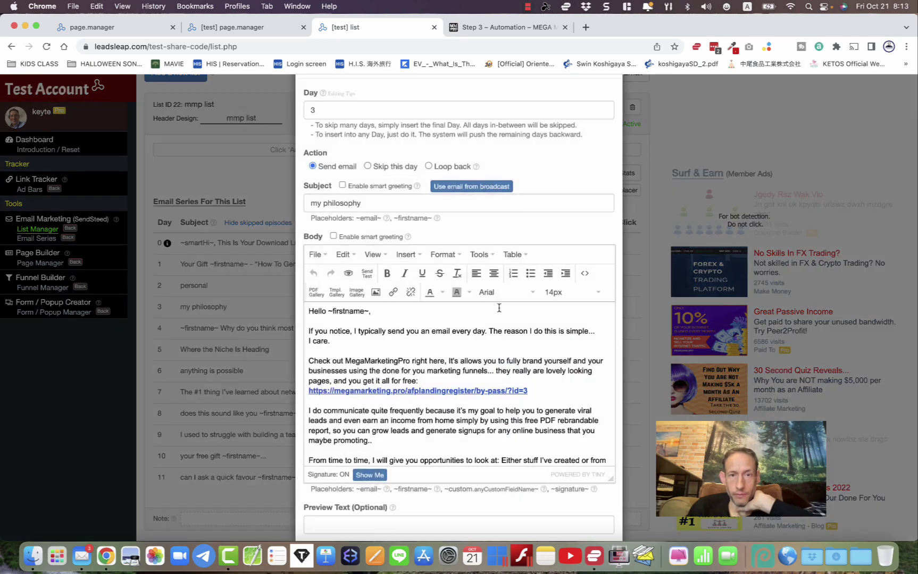
scroll(500, 394, "down", 3)
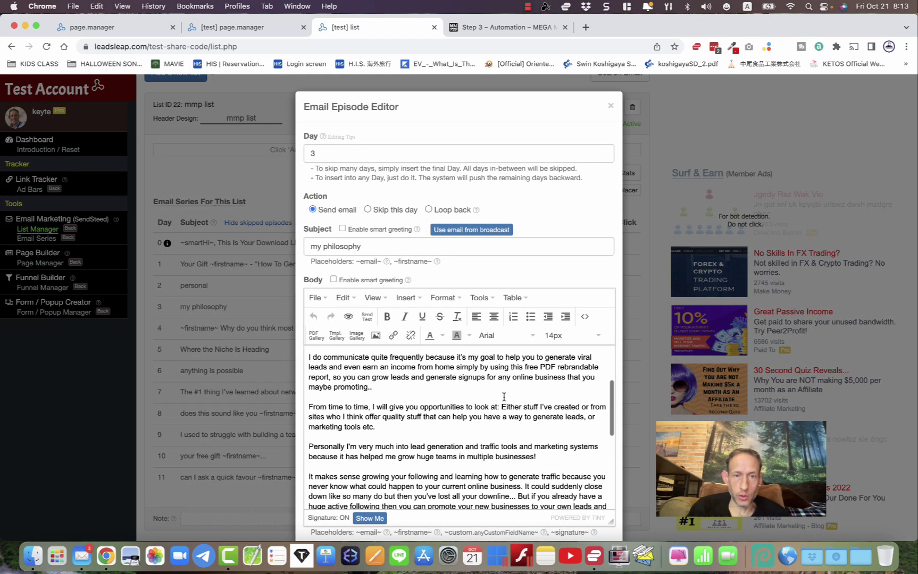
scroll(504, 397, "up", 2)
scroll(503, 397, "down", 5)
scroll(504, 397, "down", 10)
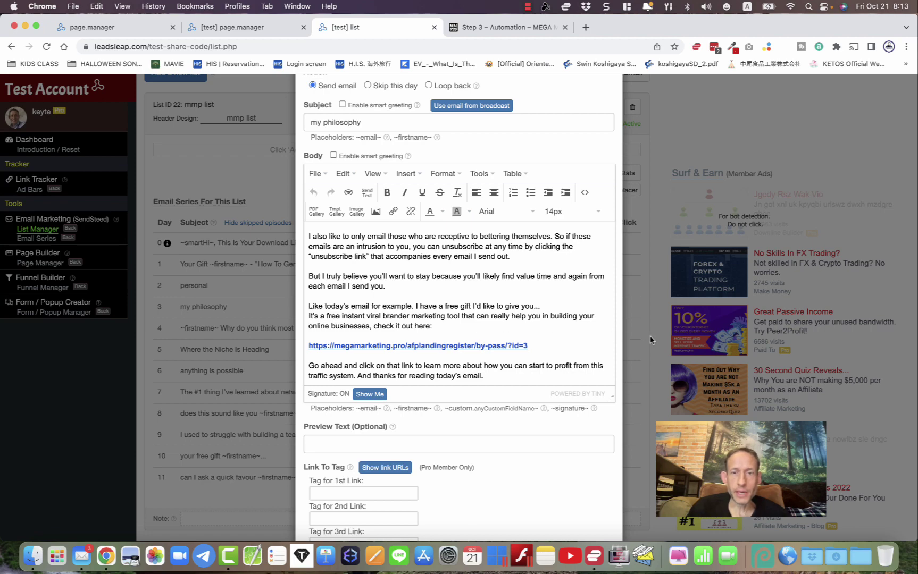
scroll(650, 339, "up", 5)
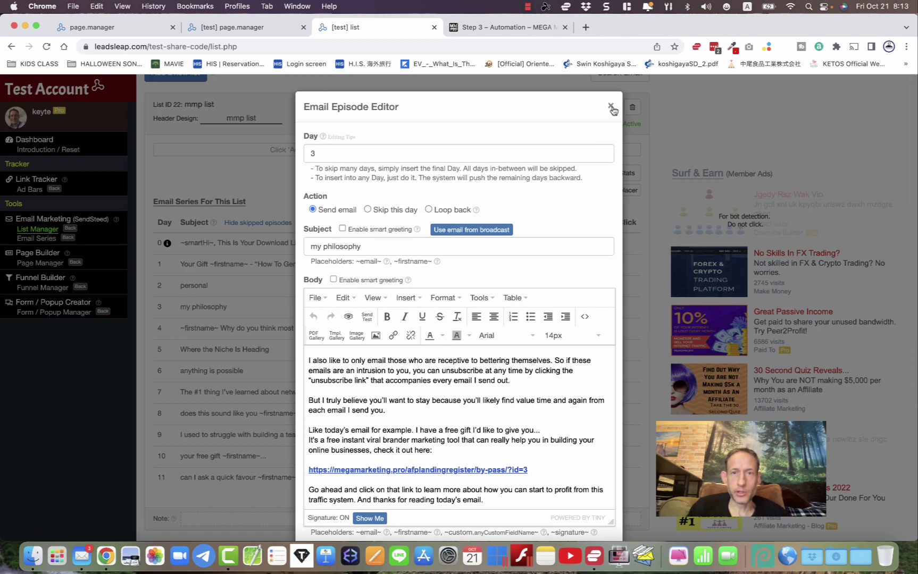
left_click(611, 107)
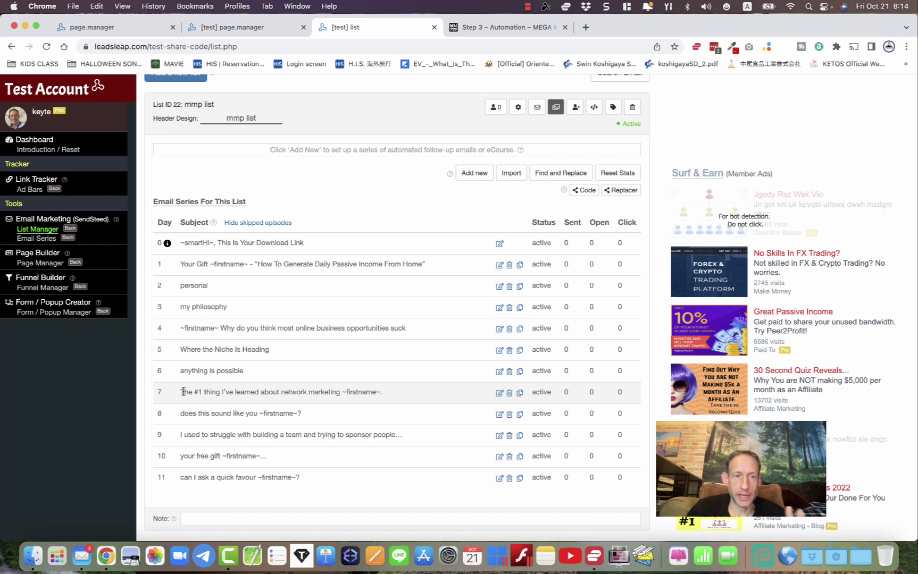
scroll(281, 292, "up", 4)
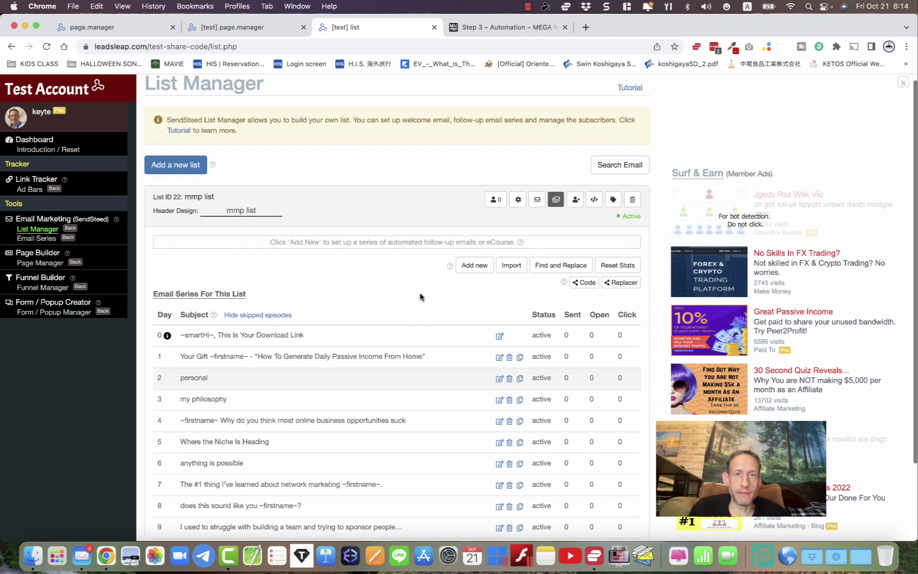
- Scroll through the mmp list's customization settings, then return to the Step 3 Automation page
left_click(518, 207)
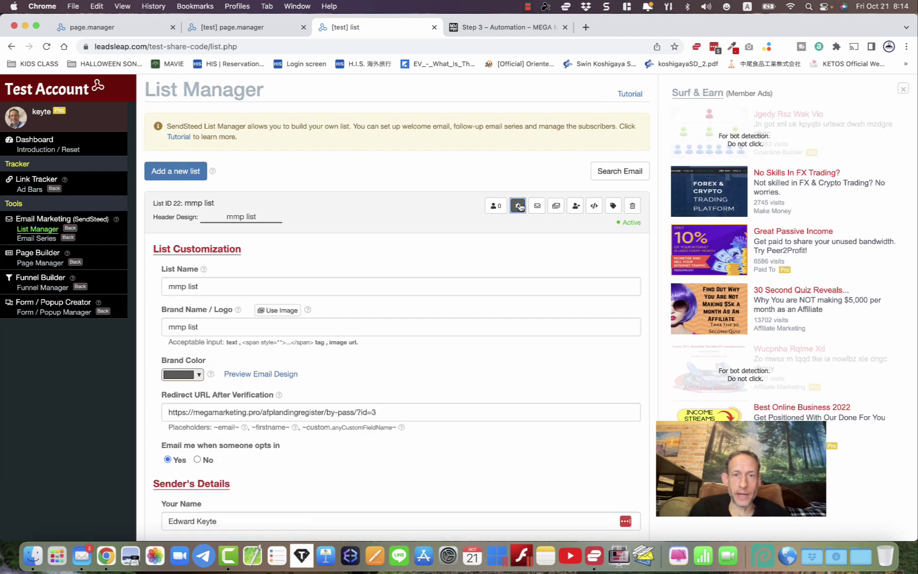
scroll(425, 319, "down", 8)
scroll(424, 325, "down", 1)
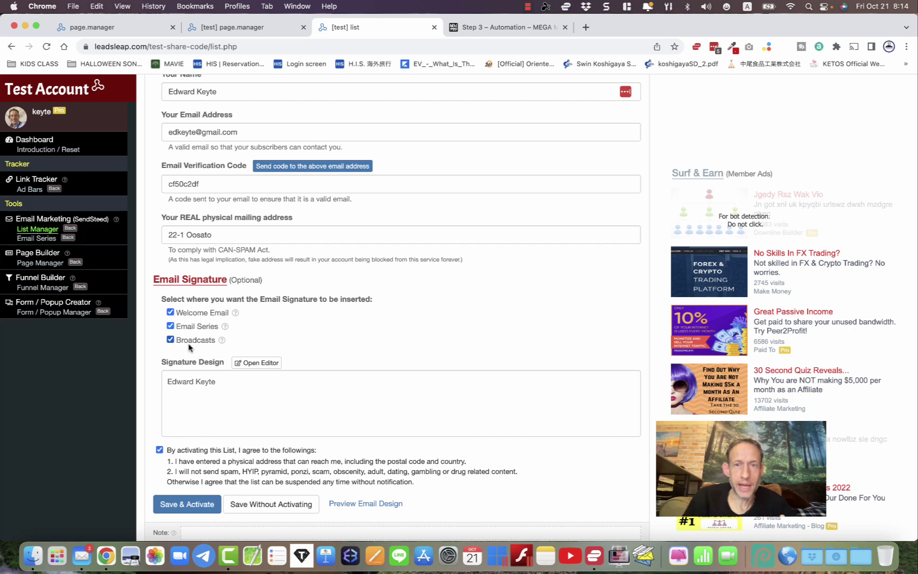
scroll(189, 347, "up", 15)
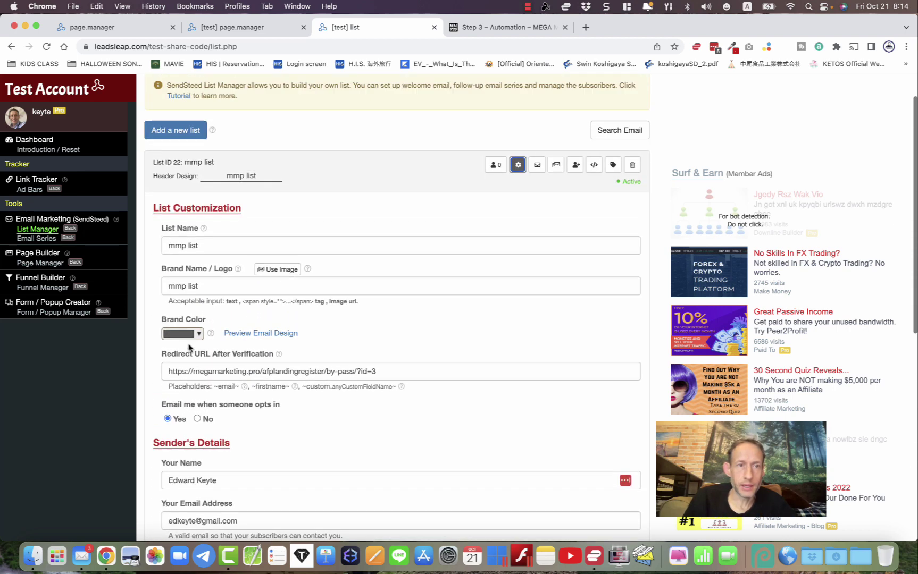
scroll(189, 343, "up", 2)
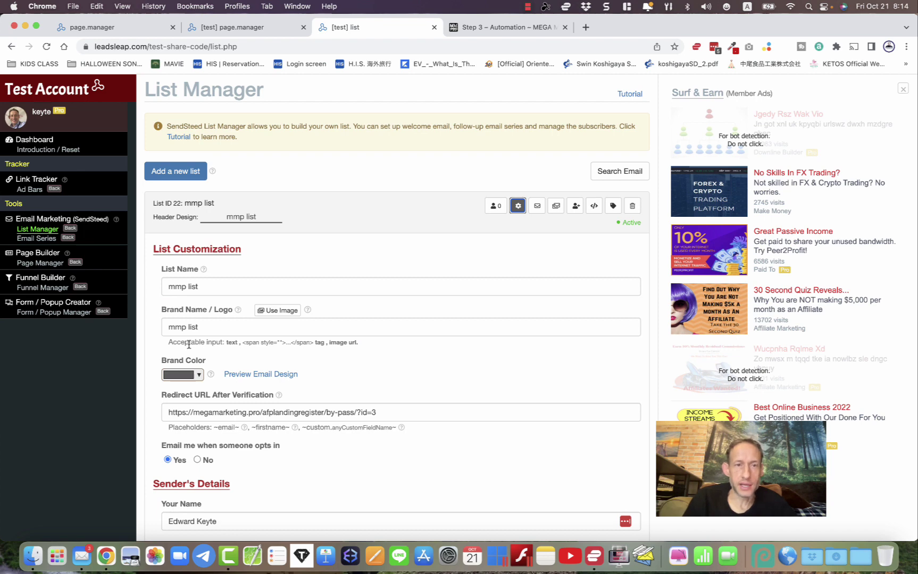
left_click(475, 25)
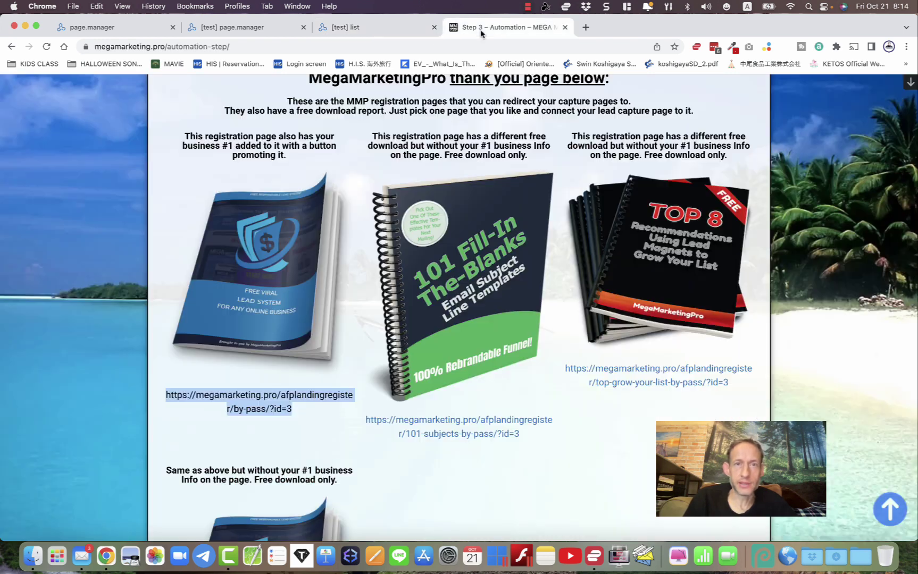
- Scroll through the Step 3 Automation thank-you page options
left_click(48, 200)
scroll(48, 200, "up", 15)
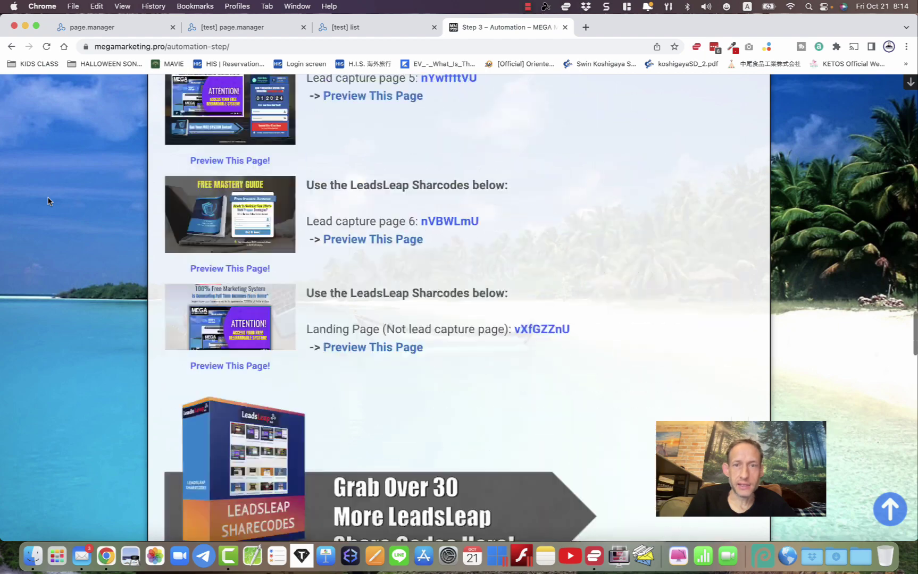
scroll(48, 201, "up", 20)
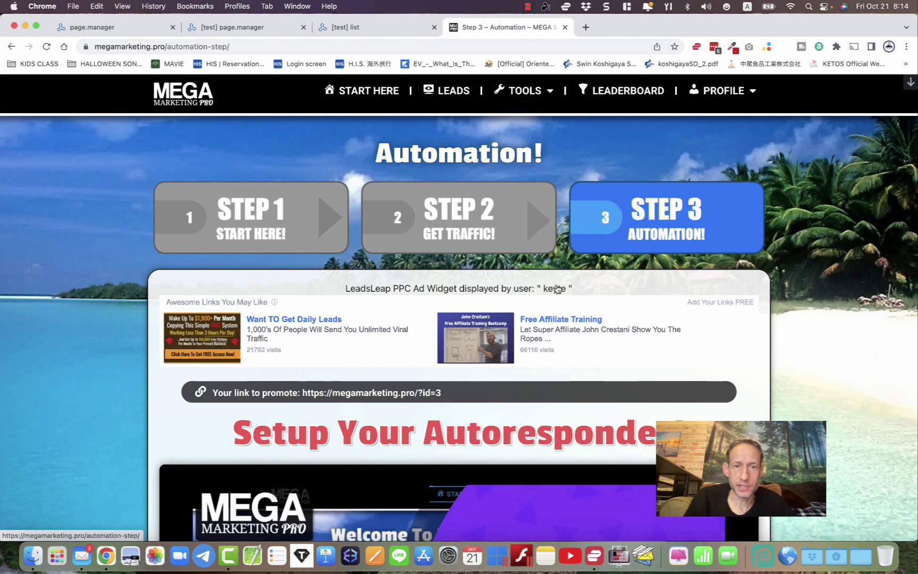
scroll(493, 333, "down", 3)
scroll(493, 333, "up", 3)
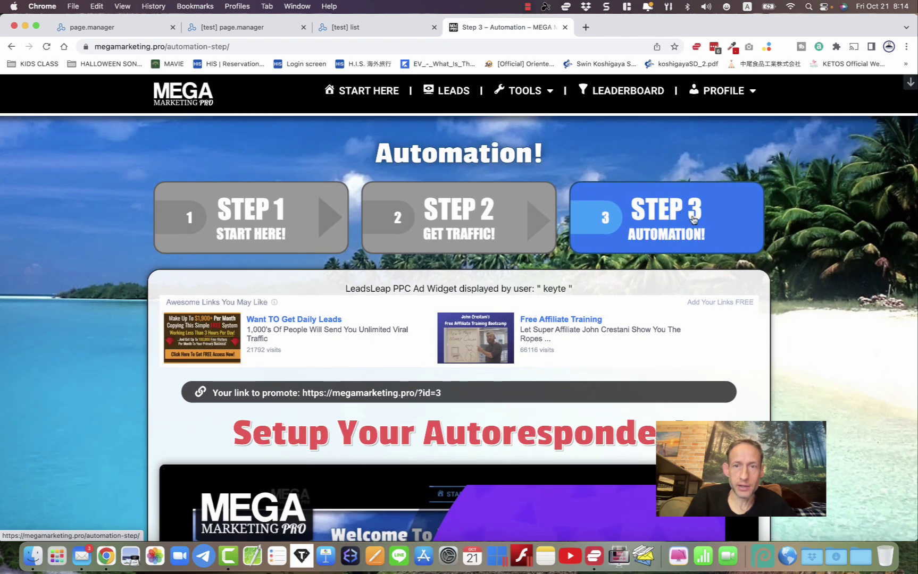
- Go to the Step 1 member dashboard and browse its top section
left_click(225, 225)
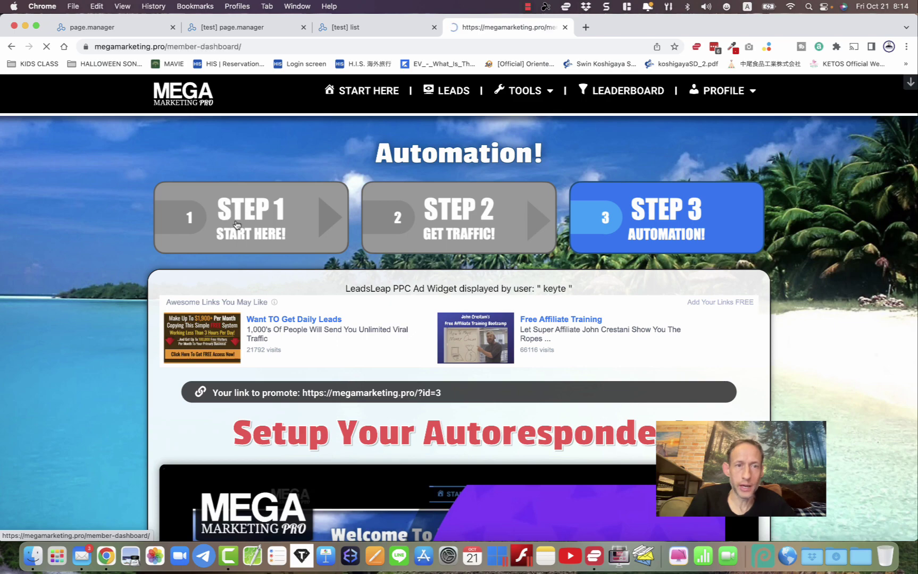
scroll(253, 260, "down", 10)
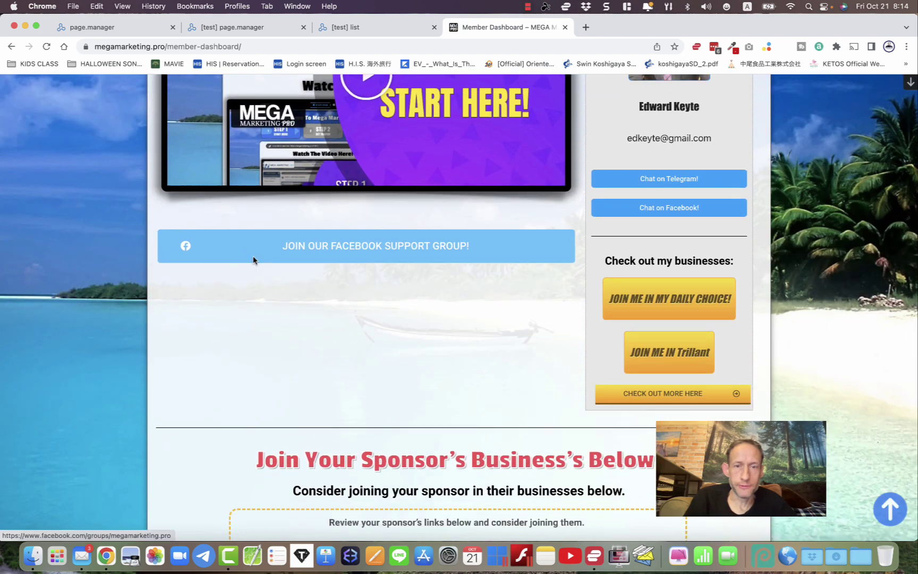
scroll(253, 260, "up", 8)
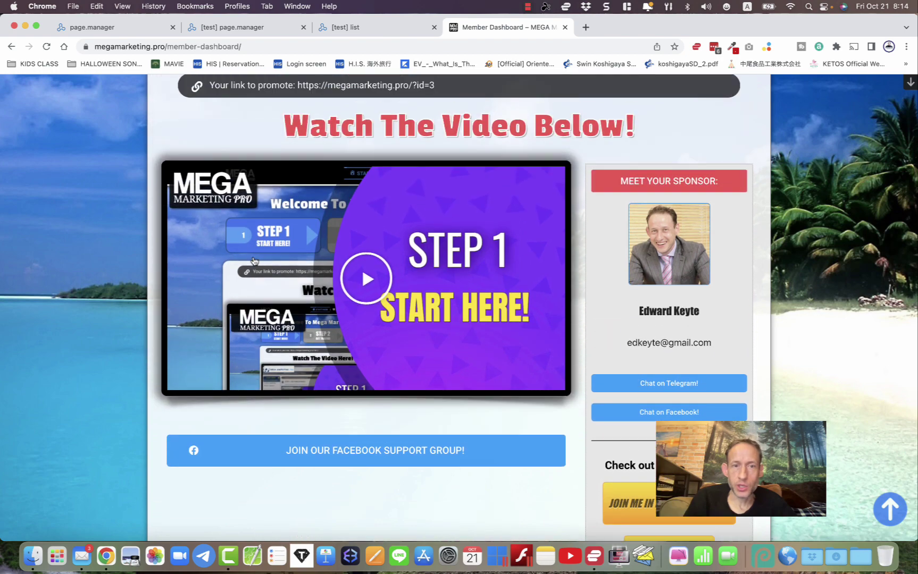
scroll(253, 260, "down", 4)
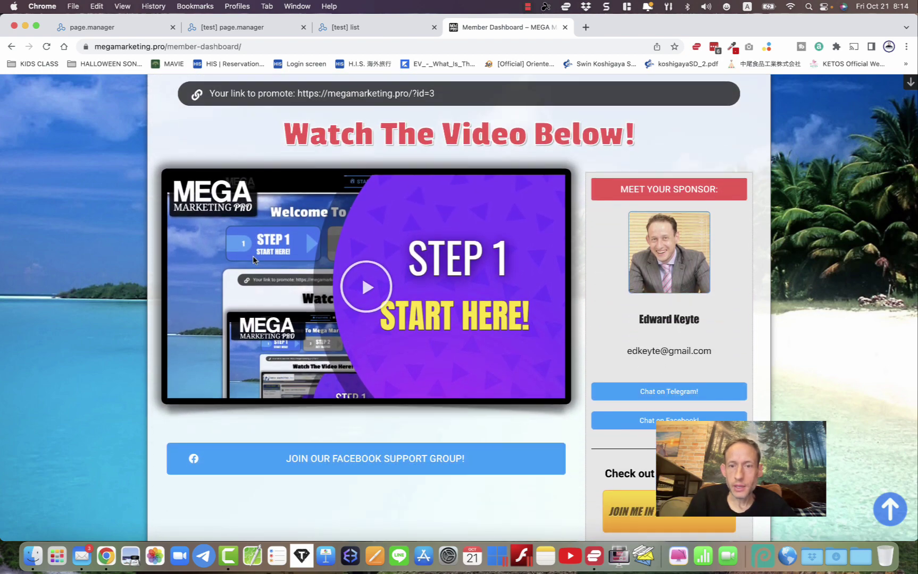
scroll(253, 260, "up", 6)
scroll(253, 260, "up", 2)
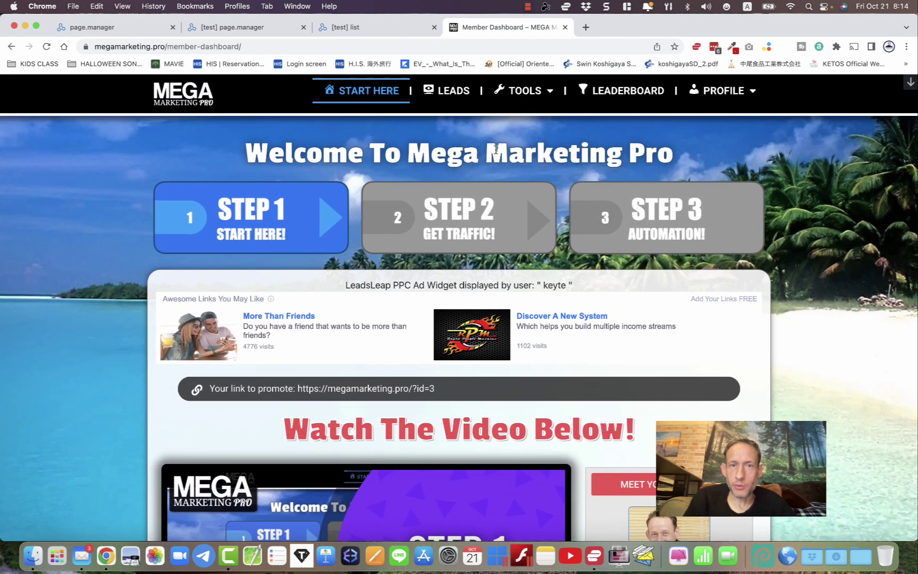
mouse_move(720, 95)
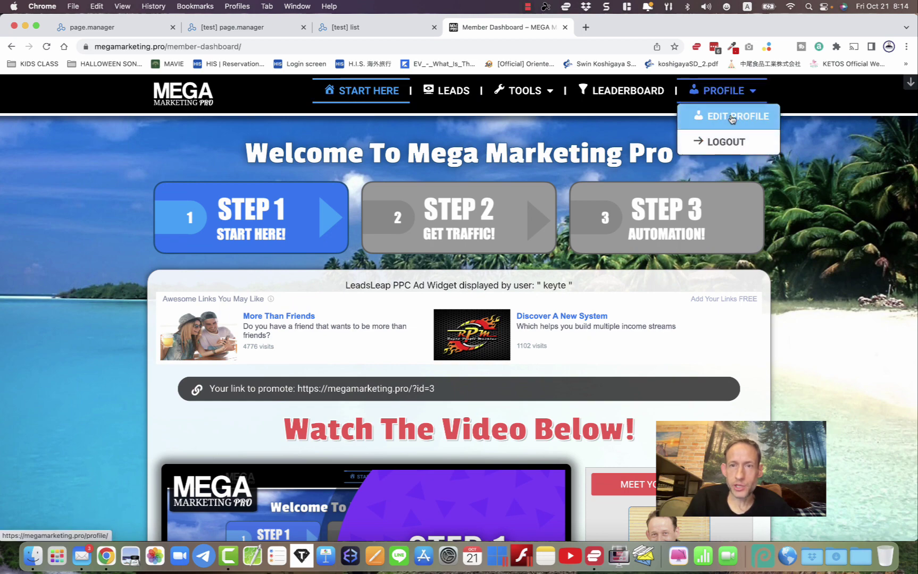
- Scroll through the sponsor businesses and open ADD YOUR BUSINESSES HERE! in a new tab
scroll(800, 266, "down", 5)
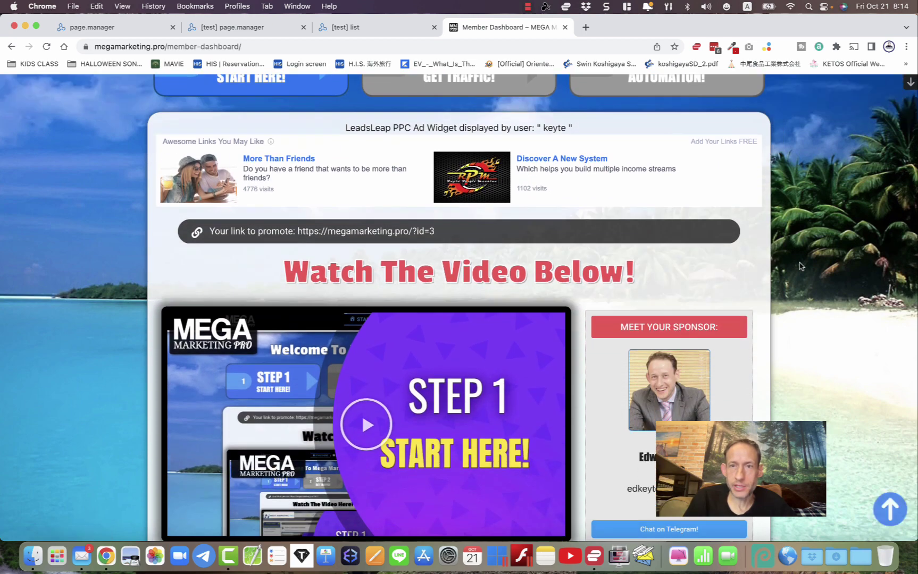
scroll(800, 266, "down", 2)
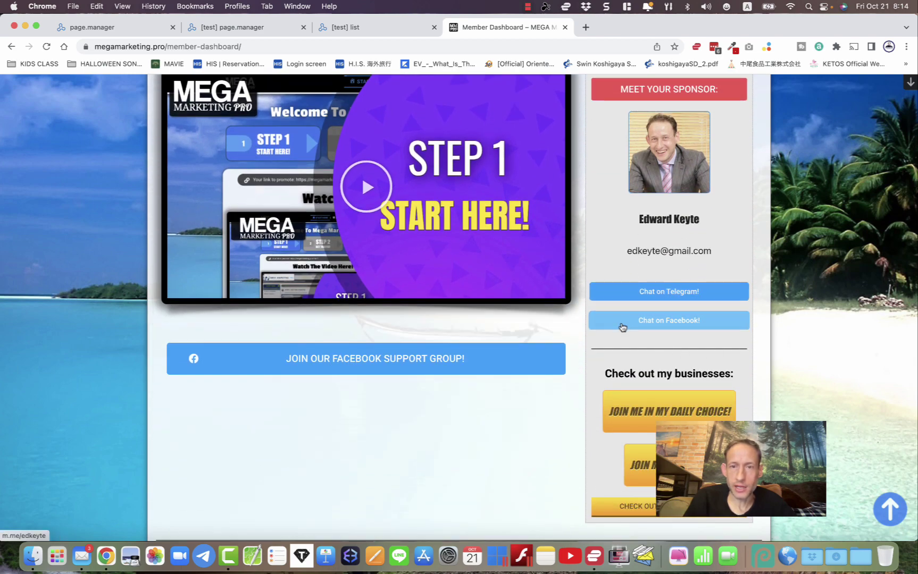
scroll(779, 365, "down", 1)
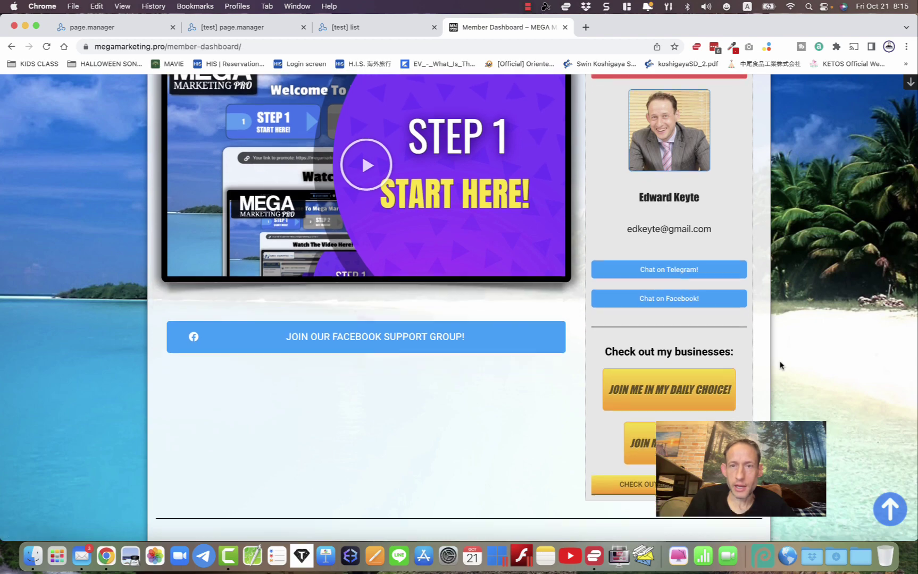
scroll(810, 375, "up", 5)
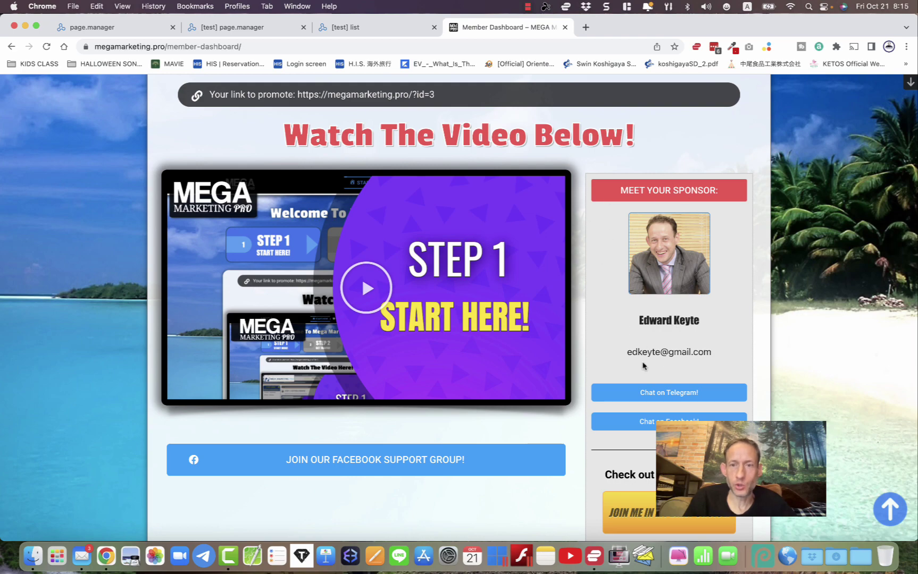
scroll(685, 358, "down", 8)
scroll(686, 360, "down", 18)
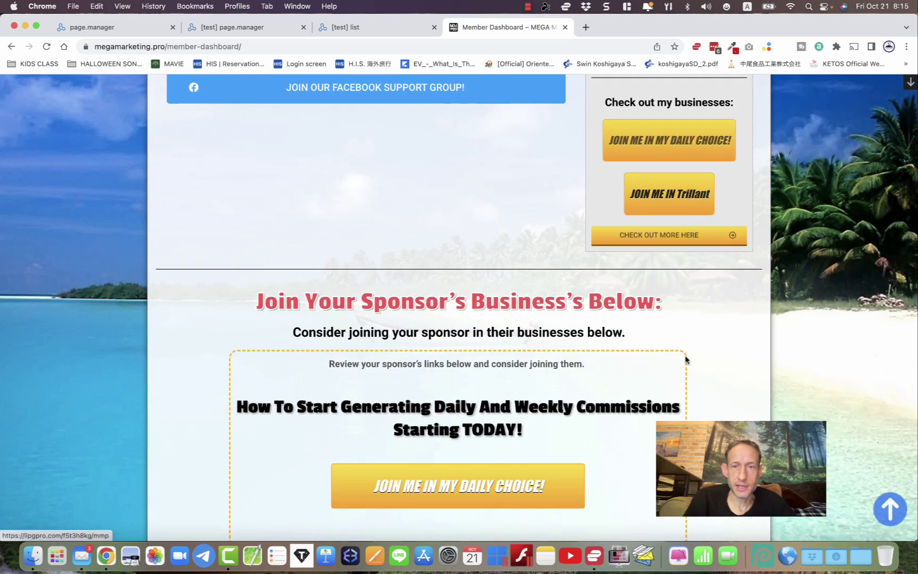
scroll(685, 359, "up", 5)
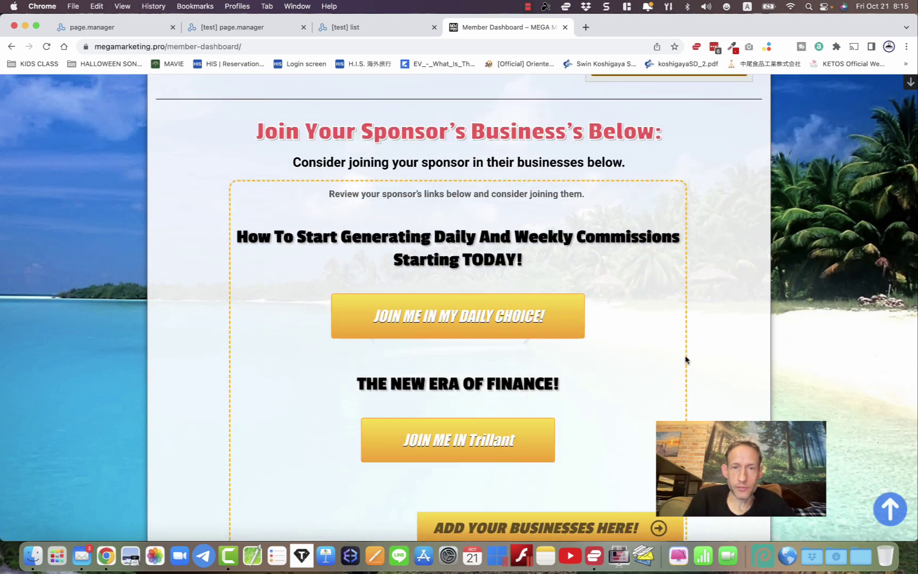
scroll(686, 358, "down", 6)
left_click(486, 360)
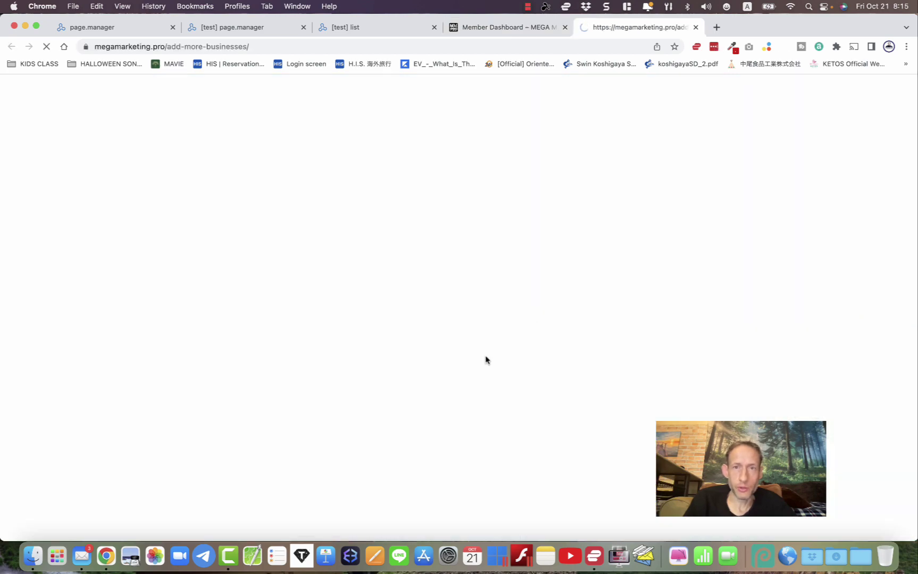
- Look over the add-more-businesses page, then close that tab
scroll(486, 360, "down", 10)
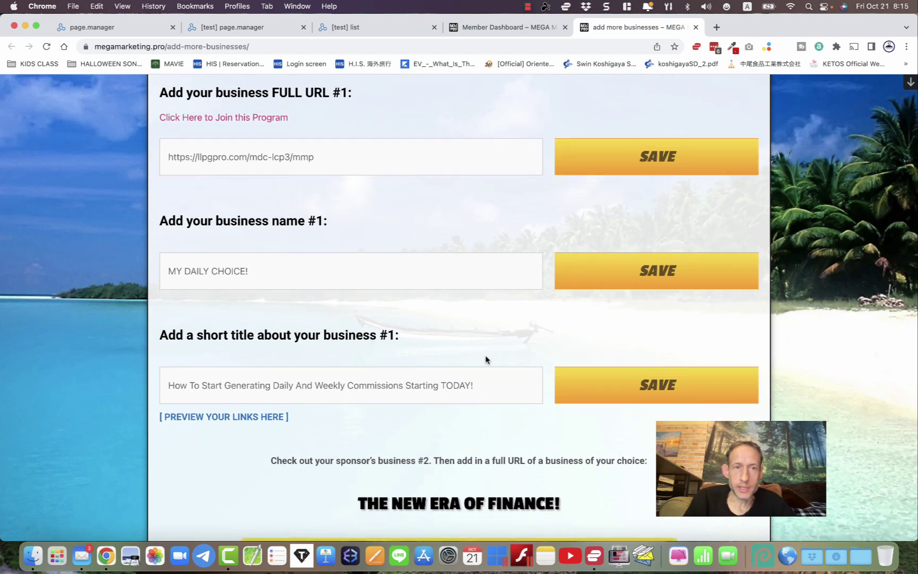
scroll(266, 234, "down", 4)
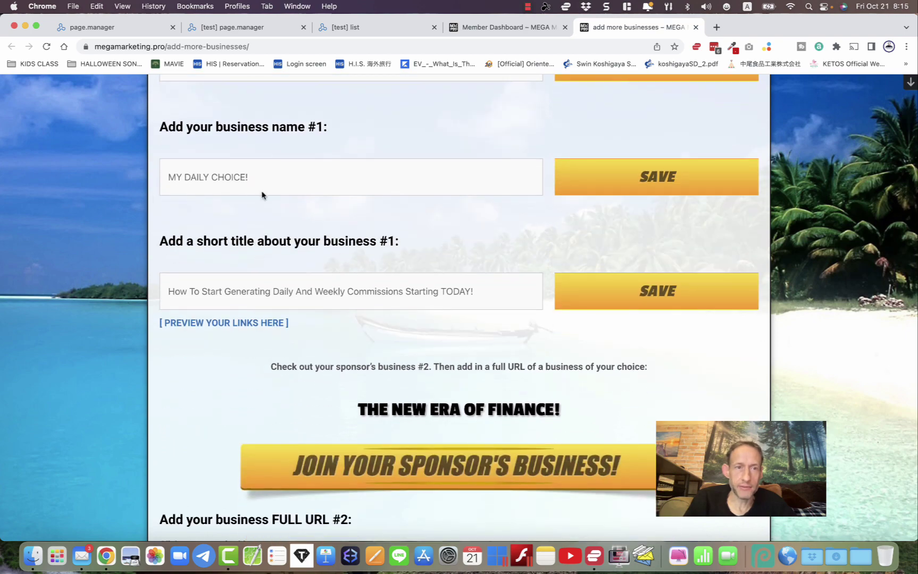
scroll(301, 293, "down", 8)
scroll(295, 299, "down", 20)
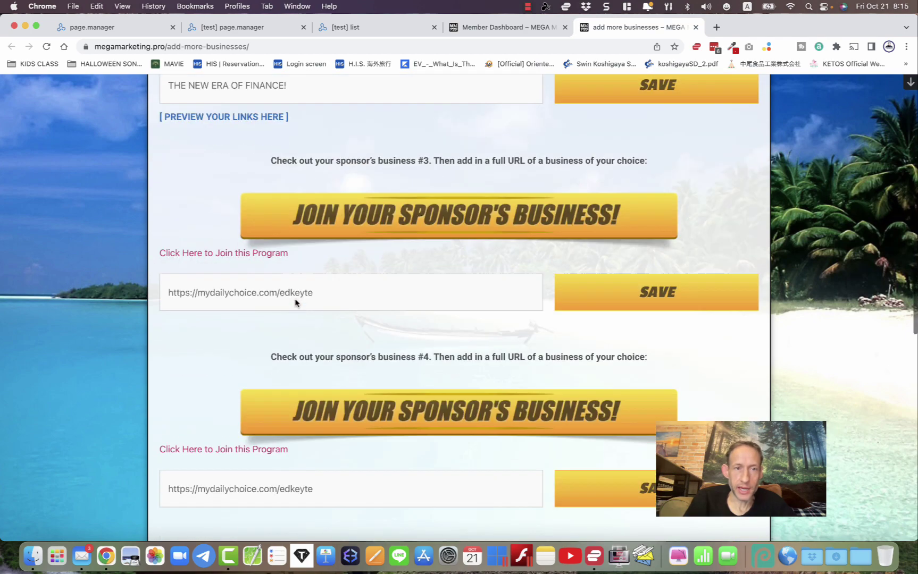
scroll(296, 300, "up", 20)
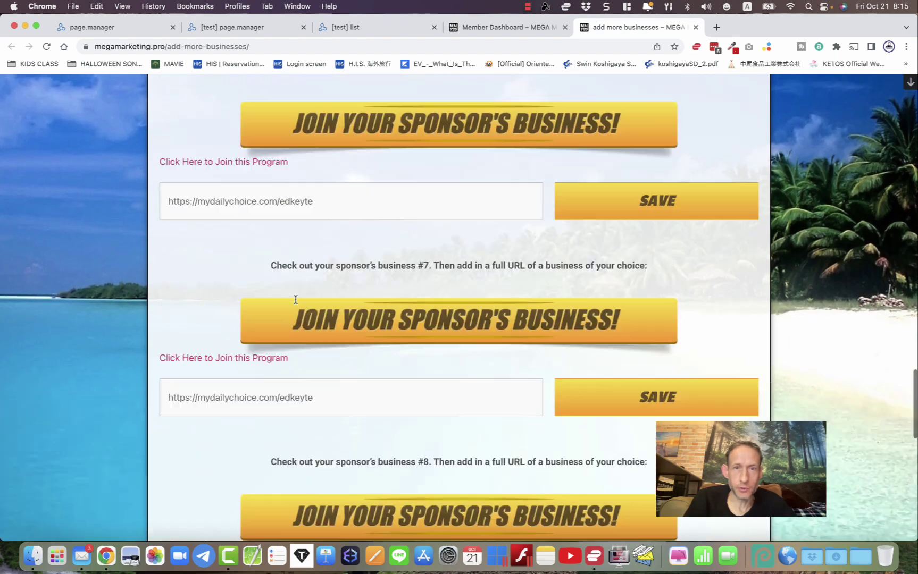
key("super+w")
- Back on the member dashboard, open the STEP 2 Get Traffic page
scroll(355, 368, "down", 5)
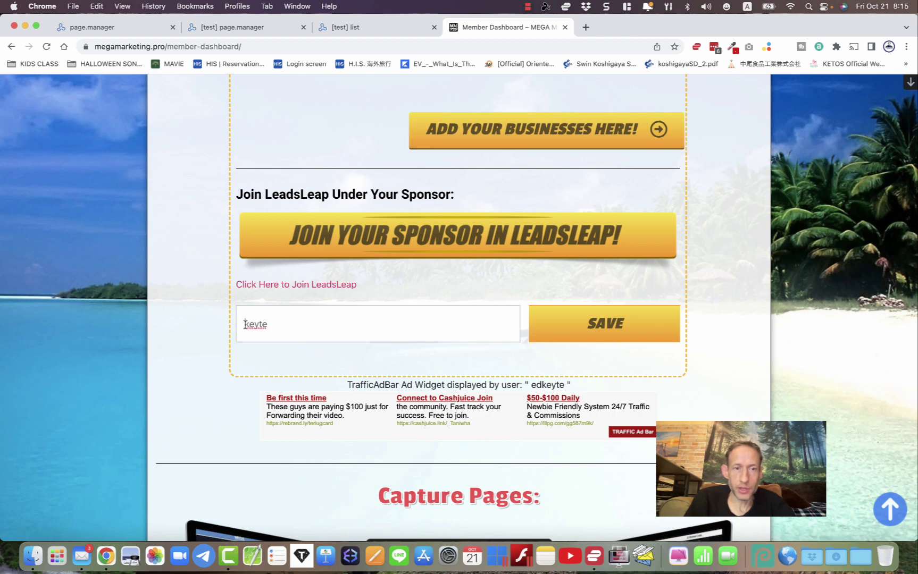
left_click_drag(248, 322, 316, 326)
left_click(177, 336)
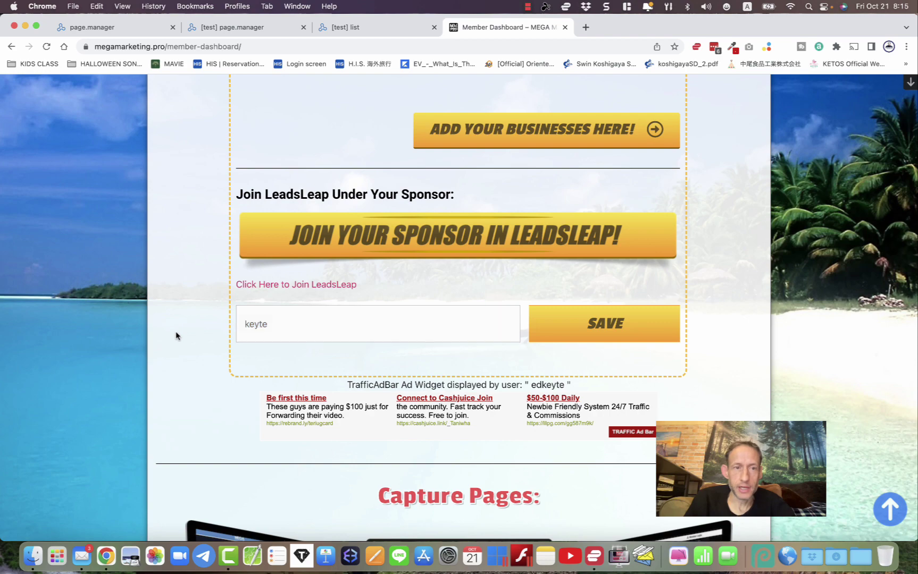
scroll(177, 335, "up", 20)
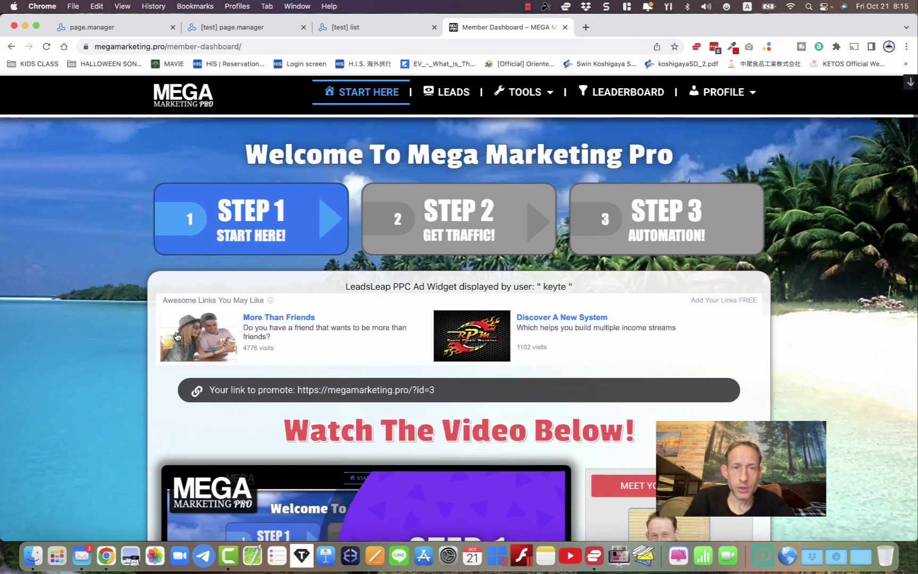
left_click(439, 227)
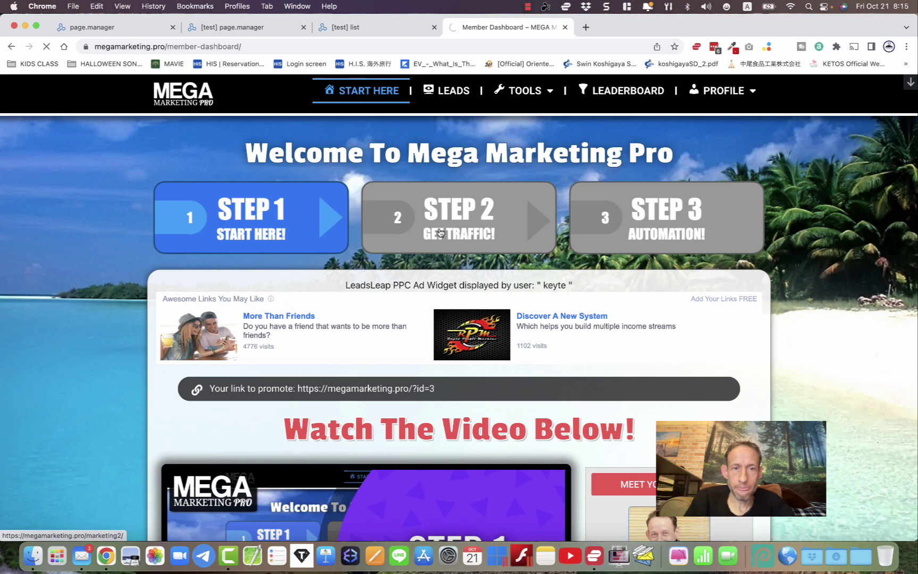
- Browse the traffic program join boxes on the Step 2 Get Traffic page
scroll(399, 366, "down", 10)
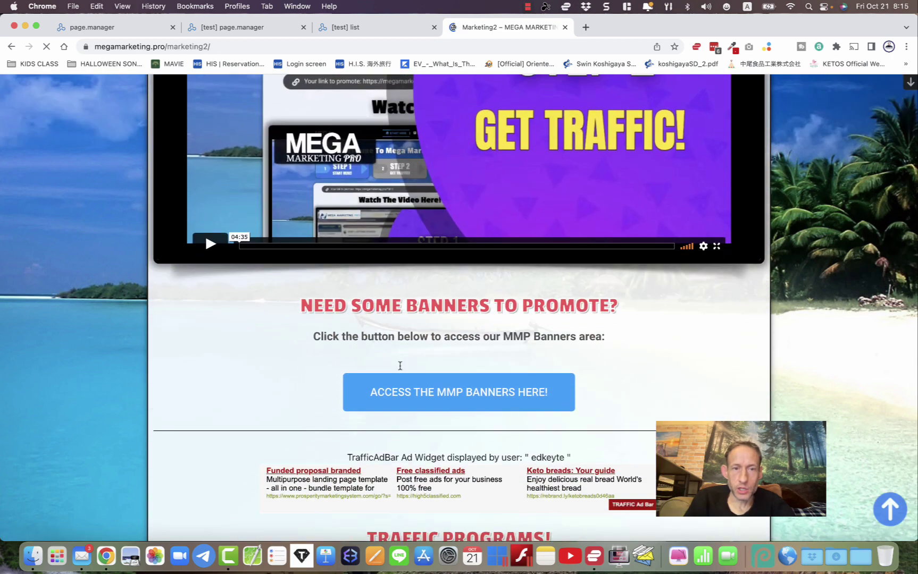
scroll(400, 366, "down", 15)
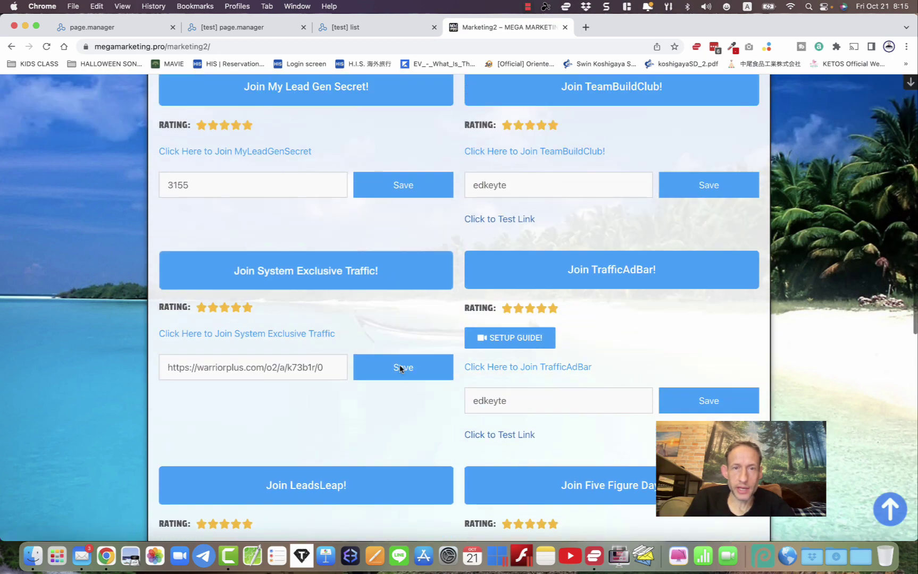
scroll(400, 368, "up", 3)
scroll(527, 376, "down", 1)
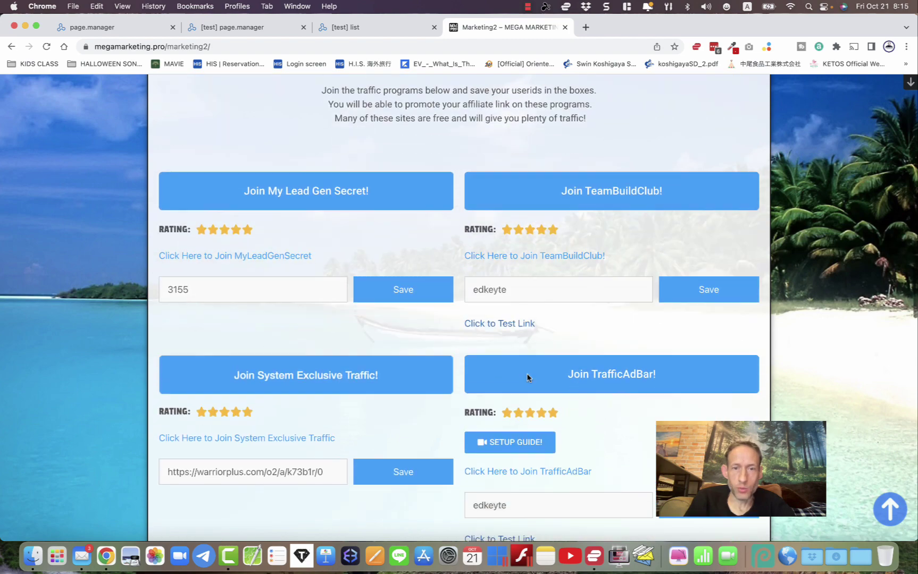
scroll(526, 377, "down", 12)
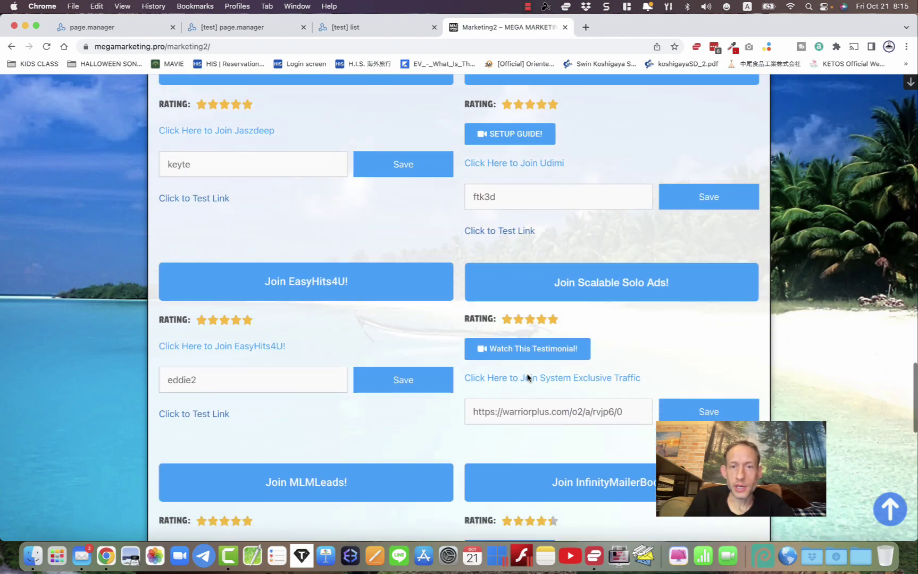
scroll(528, 377, "down", 1)
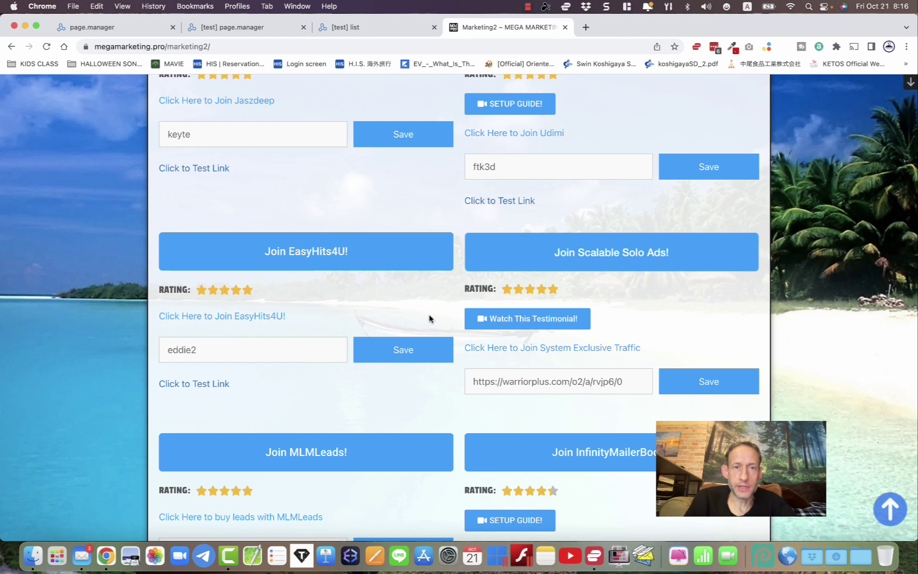
scroll(420, 317, "up", 5)
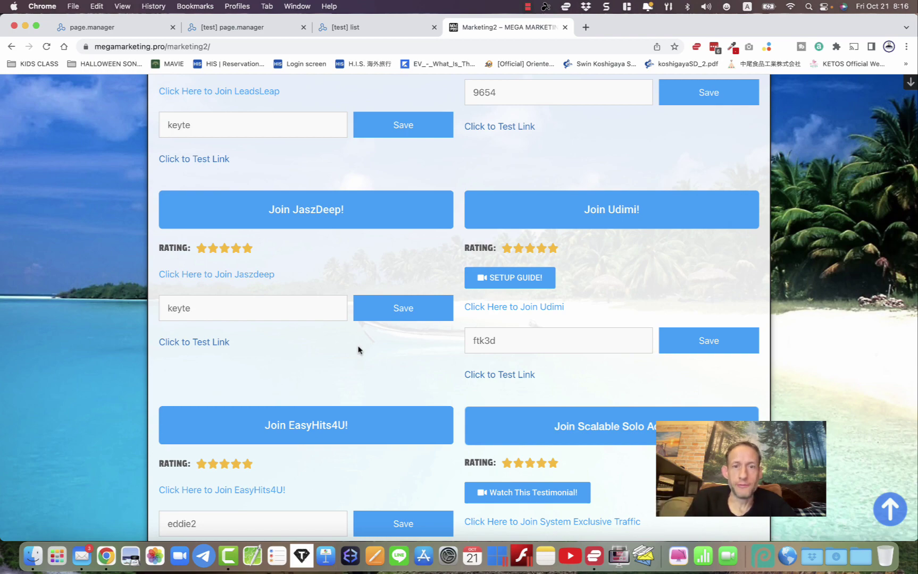
scroll(359, 351, "up", 3)
scroll(358, 348, "down", 12)
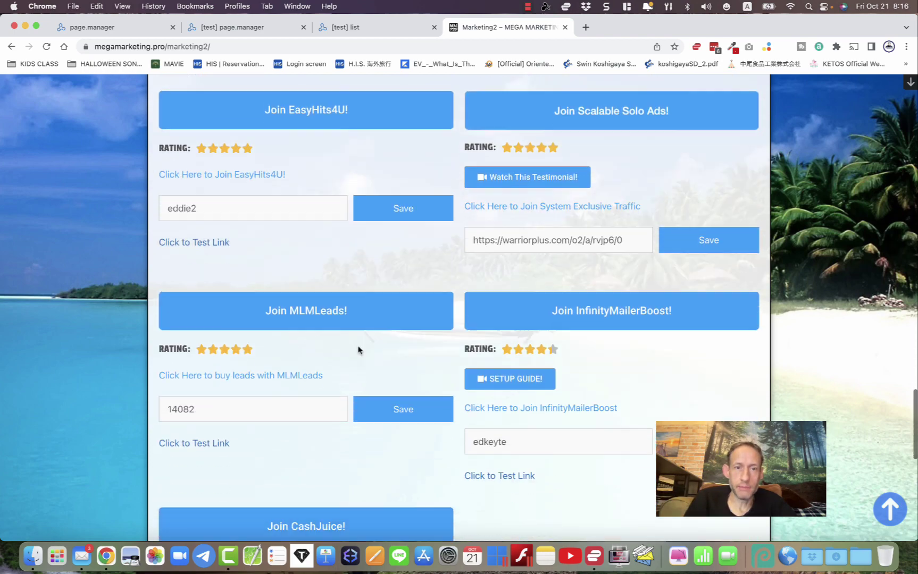
scroll(248, 473, "down", 15)
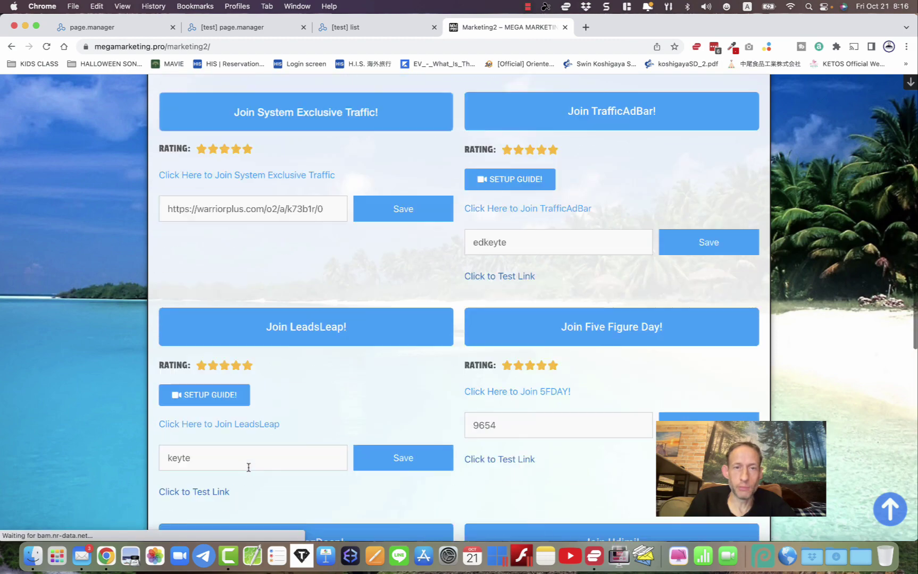
- Review the rest of the Traffic Programs list, then go to the STEP 3 Automation page
scroll(248, 468, "up", 3)
scroll(375, 353, "up", 10)
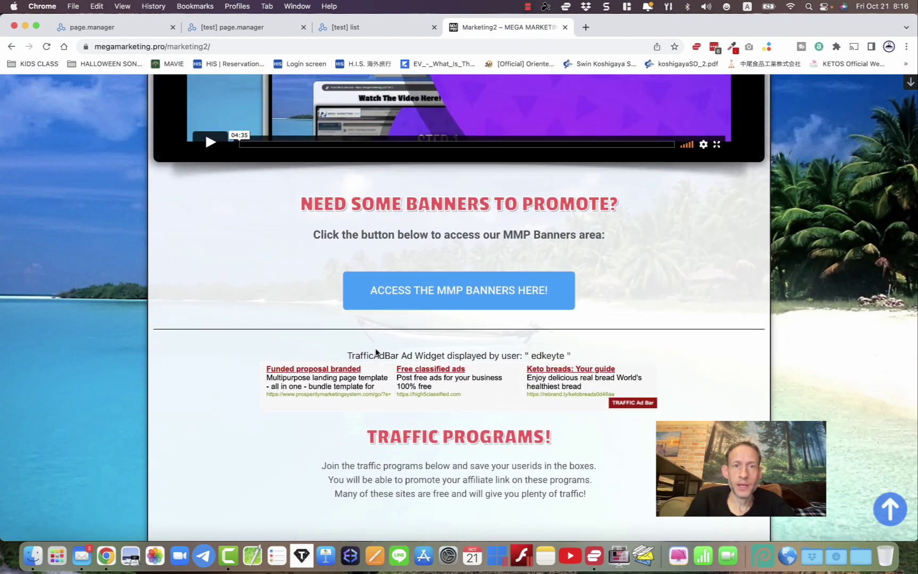
scroll(375, 353, "down", 7)
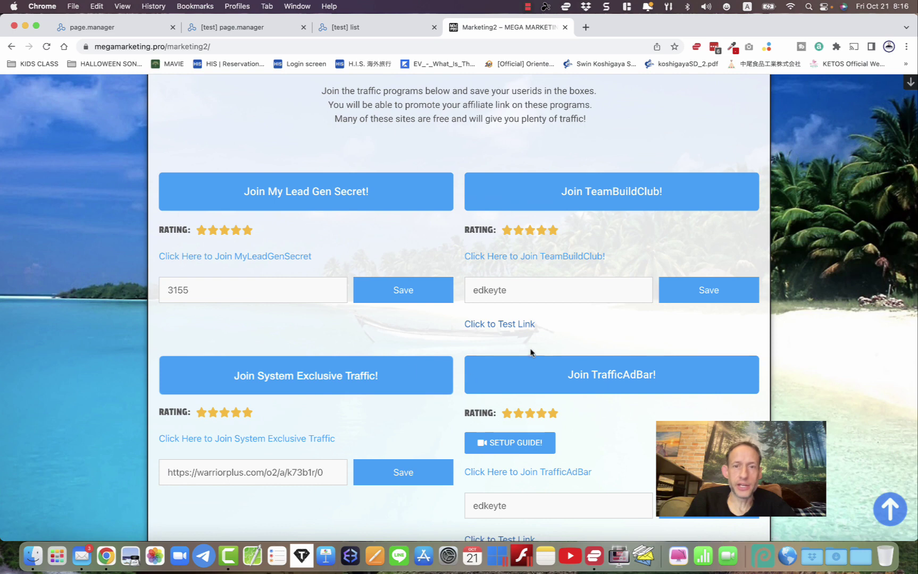
scroll(529, 353, "down", 5)
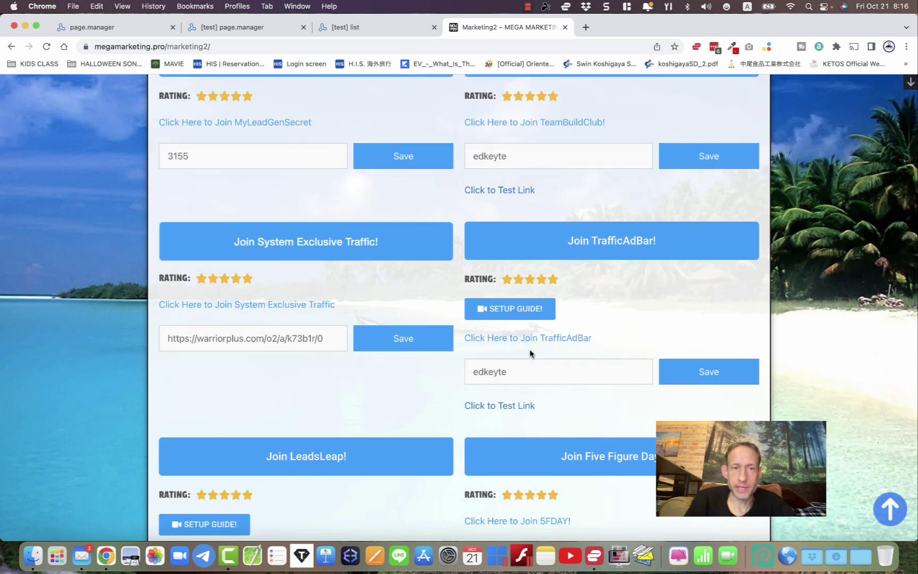
scroll(530, 352, "down", 3)
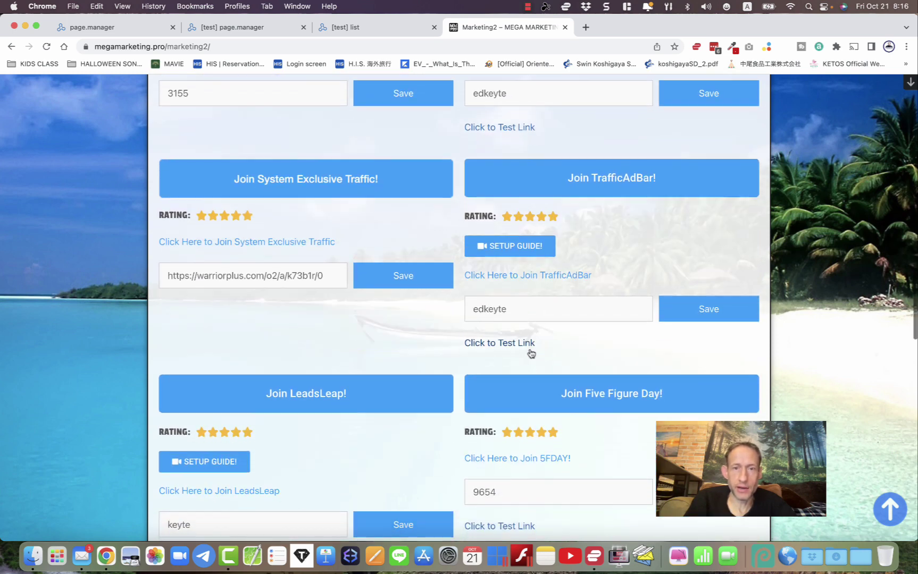
scroll(529, 352, "down", 5)
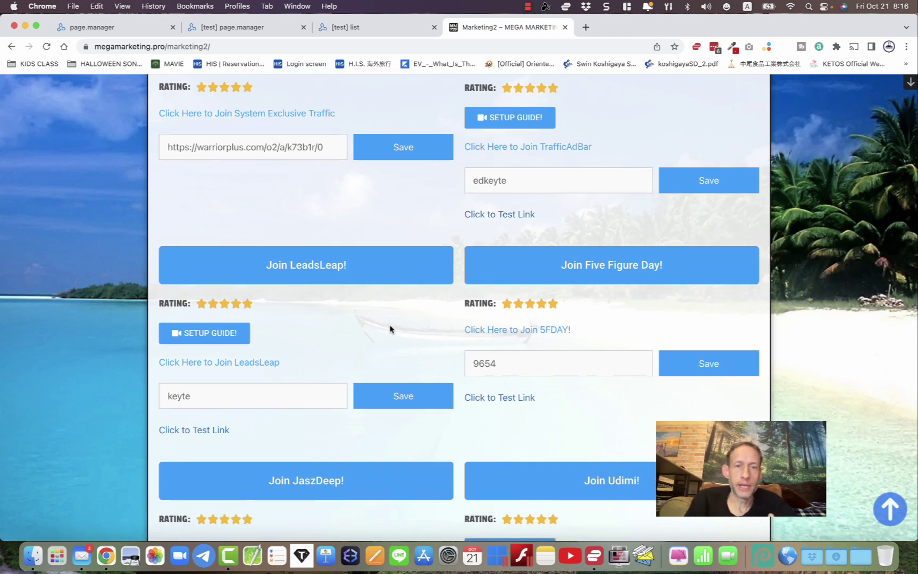
scroll(389, 329, "down", 3)
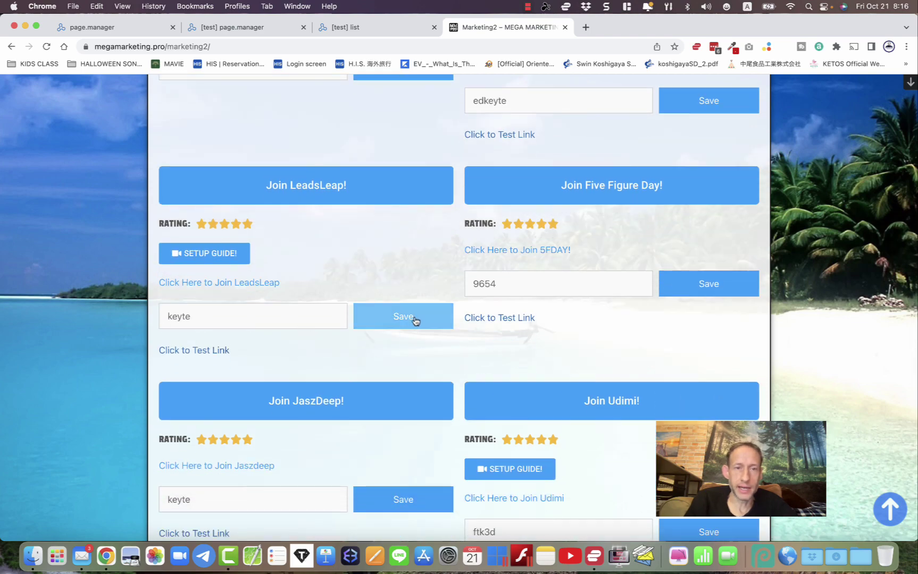
scroll(409, 381, "down", 15)
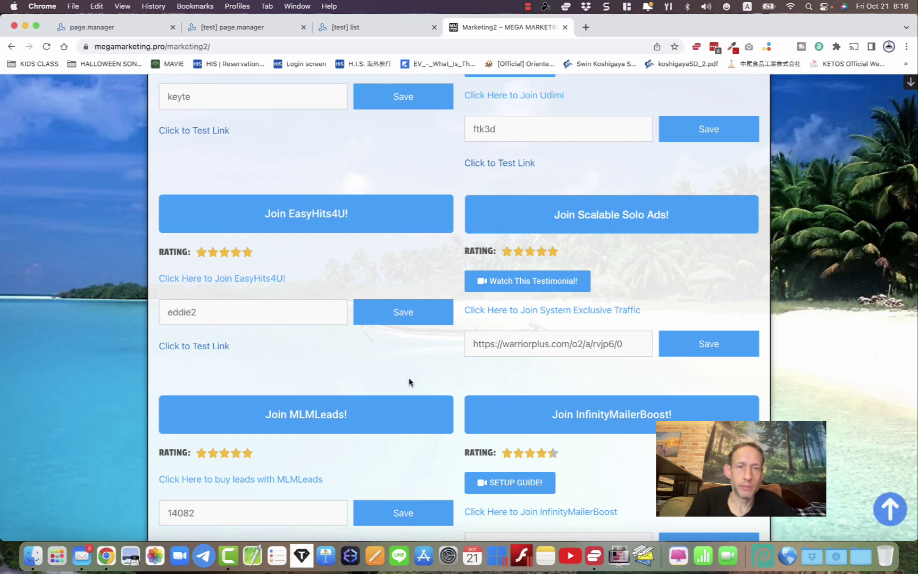
scroll(409, 382, "down", 15)
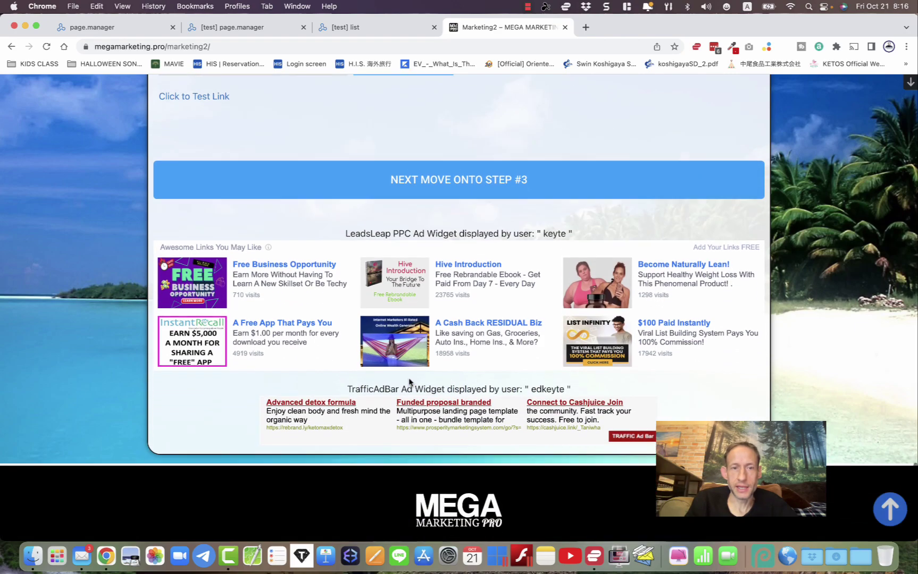
scroll(409, 381, "up", 20)
scroll(409, 381, "up", 15)
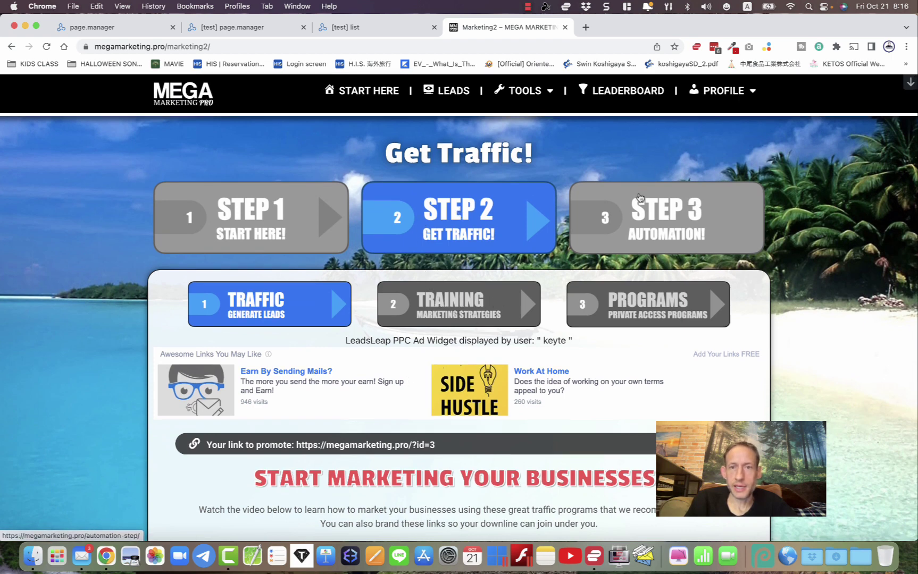
left_click(669, 211)
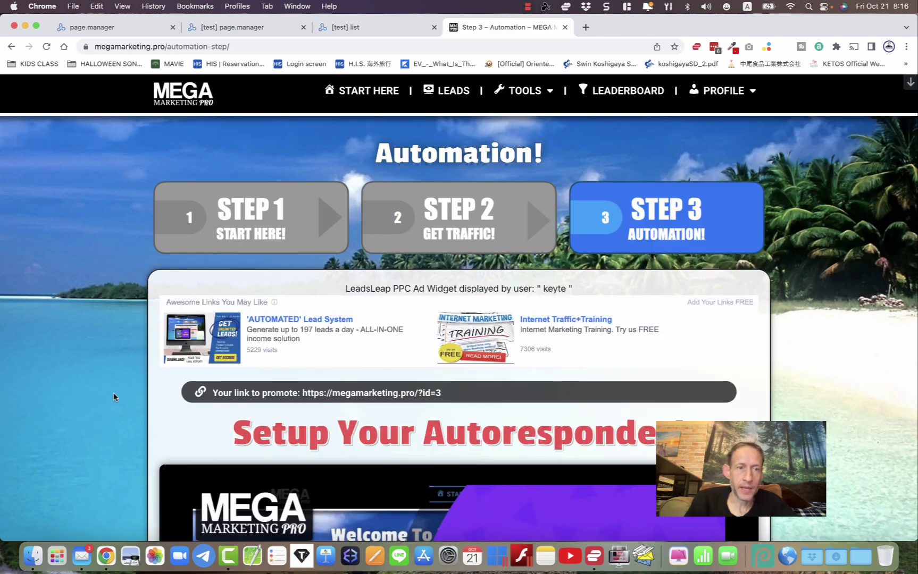
- Scroll past the autoresponder setup video to the LeadsLeap lead capture page sharecodes
scroll(114, 396, "down", 6)
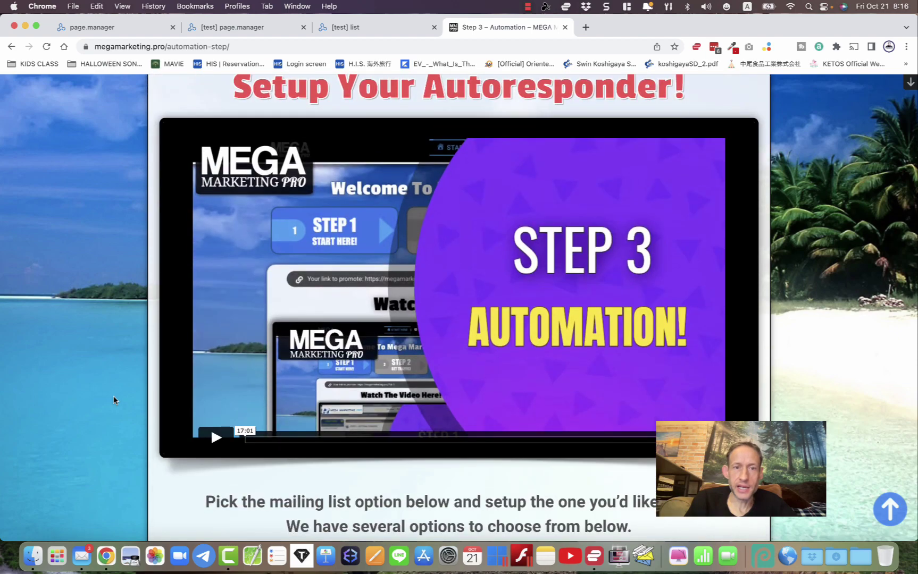
scroll(114, 396, "down", 10)
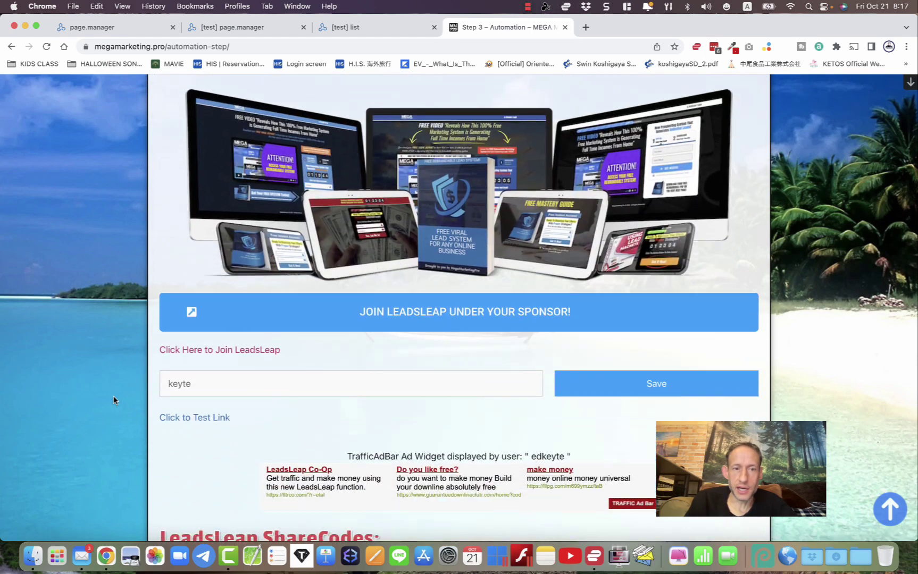
scroll(114, 399, "down", 18)
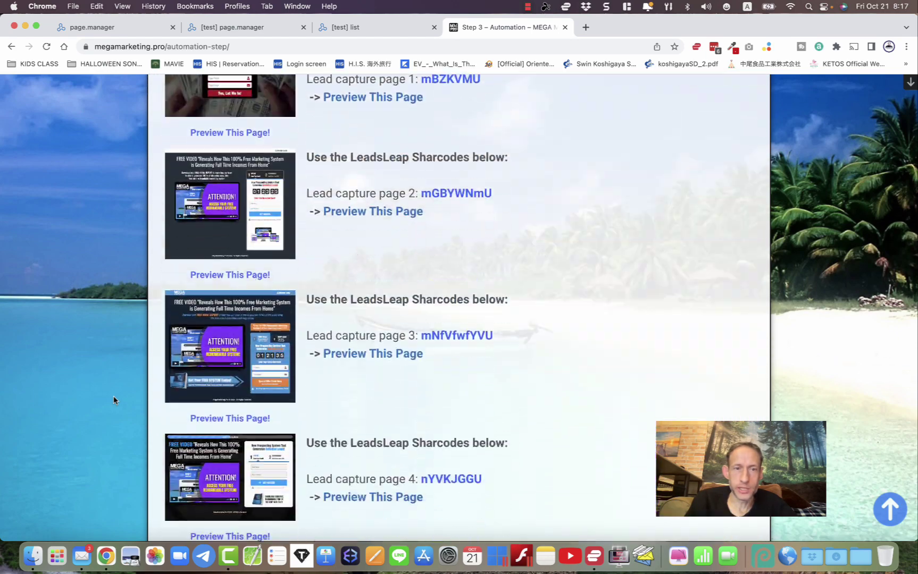
scroll(113, 399, "down", 1)
scroll(113, 399, "up", 20)
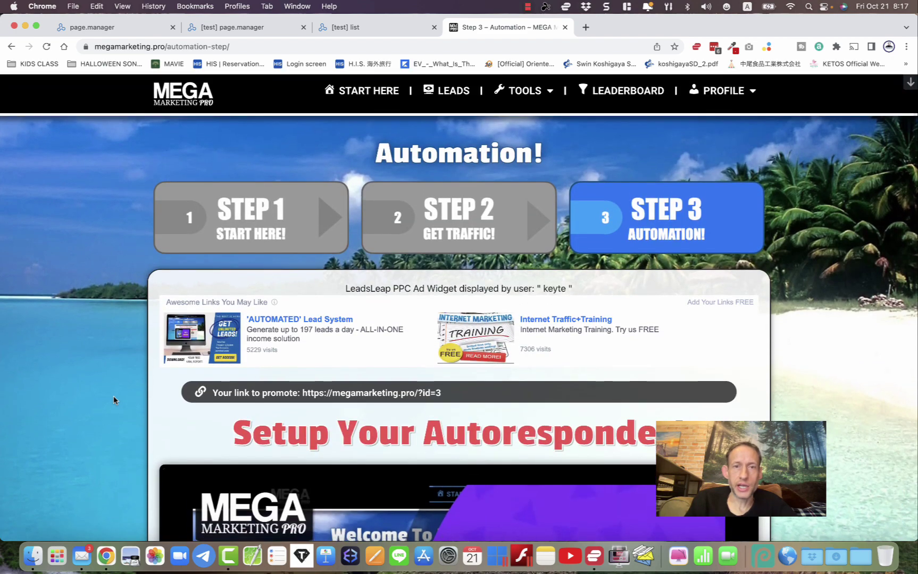